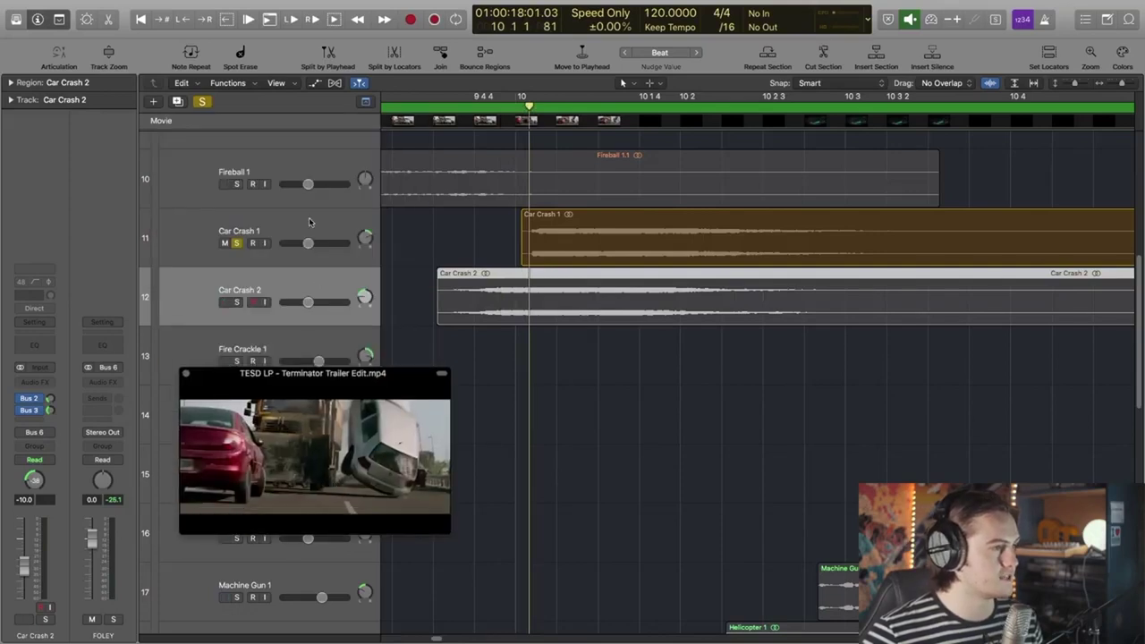
# Step: Select the Car Crash 1 track and the Car Crash 2 track in turn to compare their pan settings
pyautogui.click(309, 221)
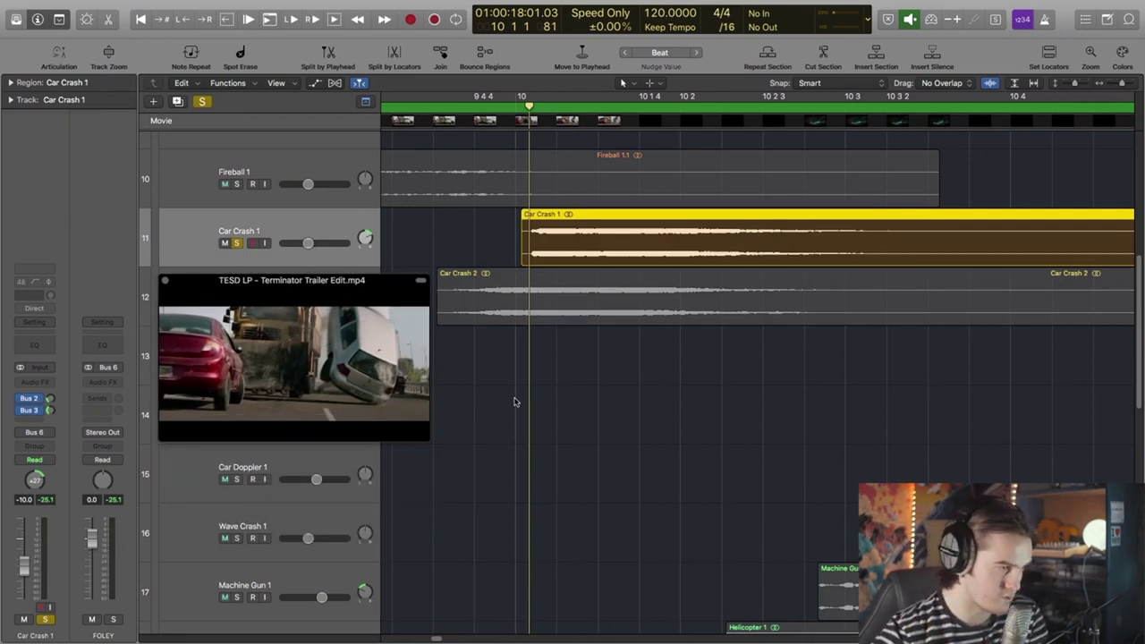
pyautogui.press('Down')
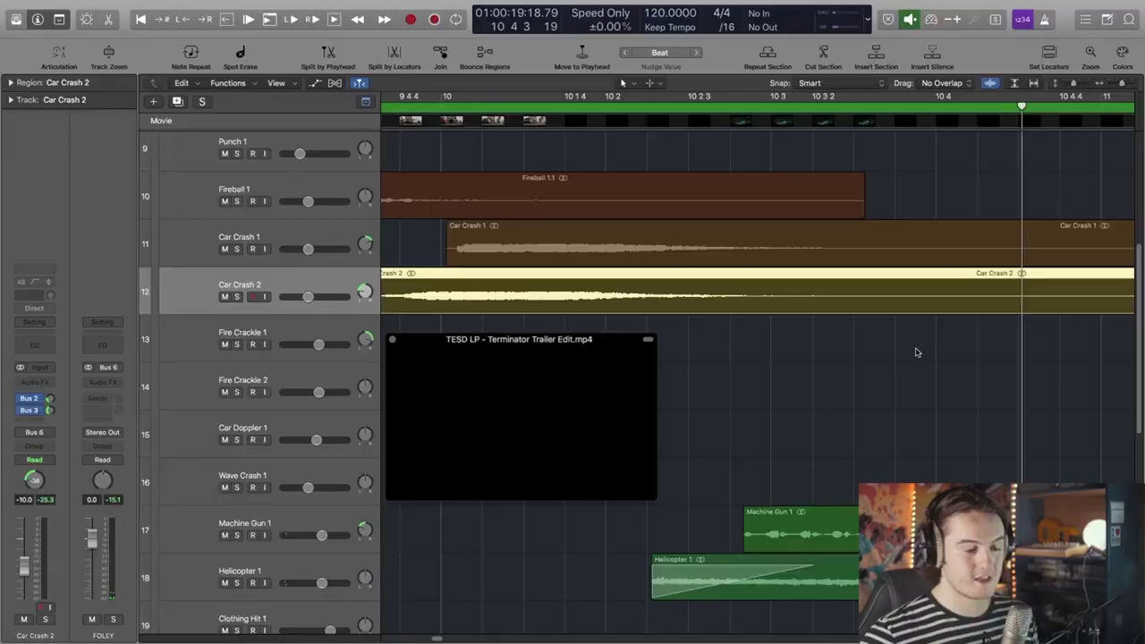
# Step: Solo the Machine Gun 1 track and audition its region against the trailer video, with the movie window moved clear of it
pyautogui.scroll(-3, 460, 439)
pyautogui.moveTo(461, 439); pyautogui.dragTo(528, 277)
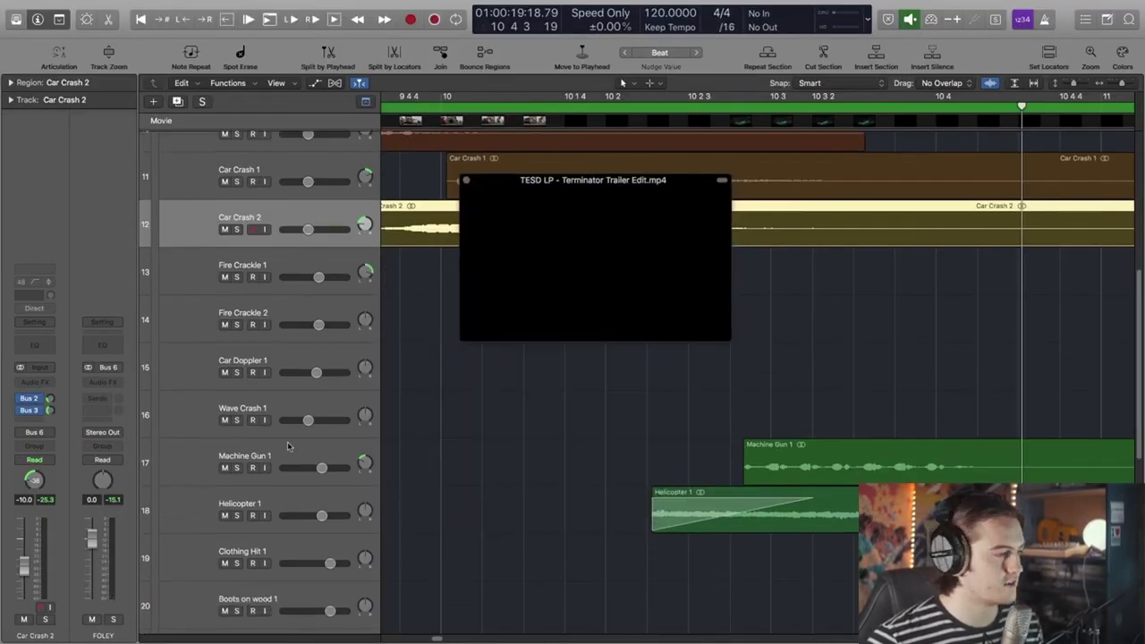
pyautogui.click(237, 467)
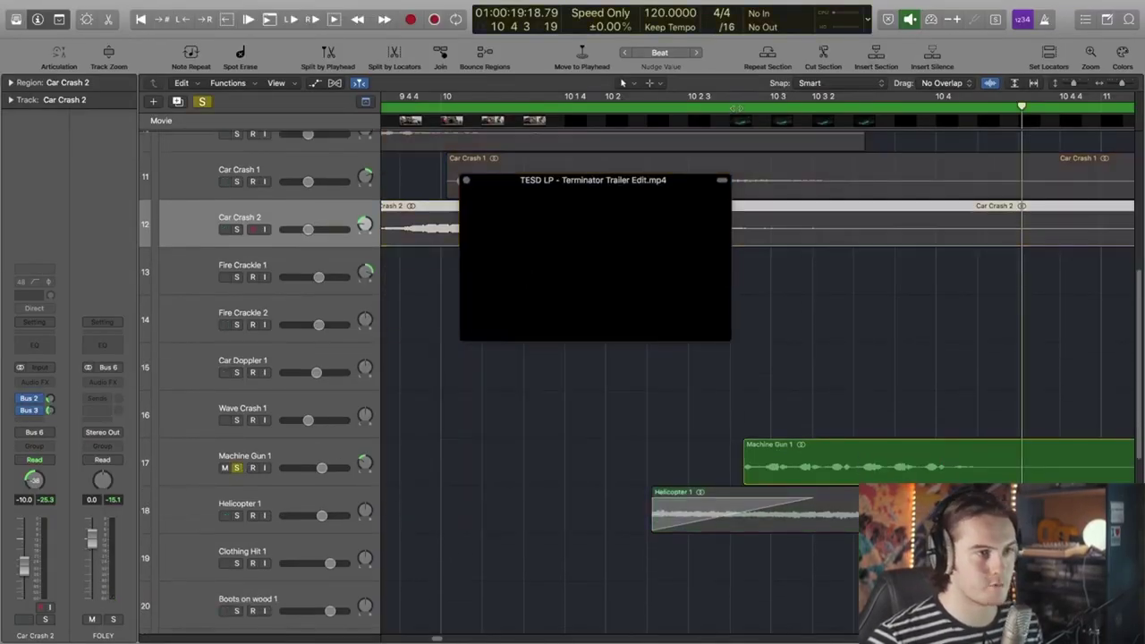
pyautogui.press('space')
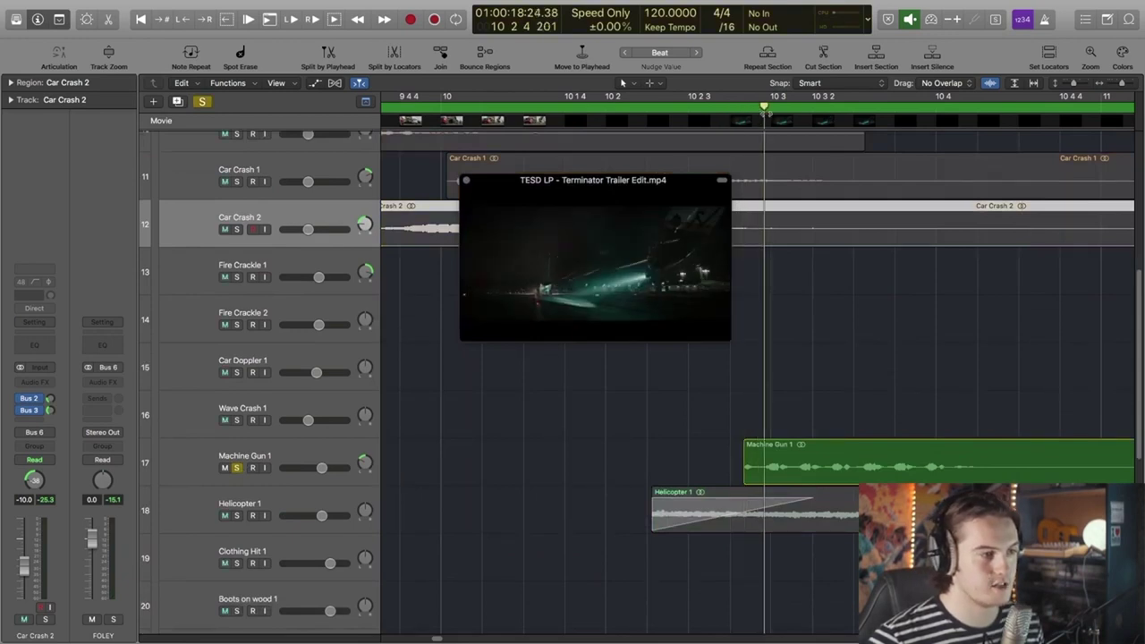
pyautogui.press('space')
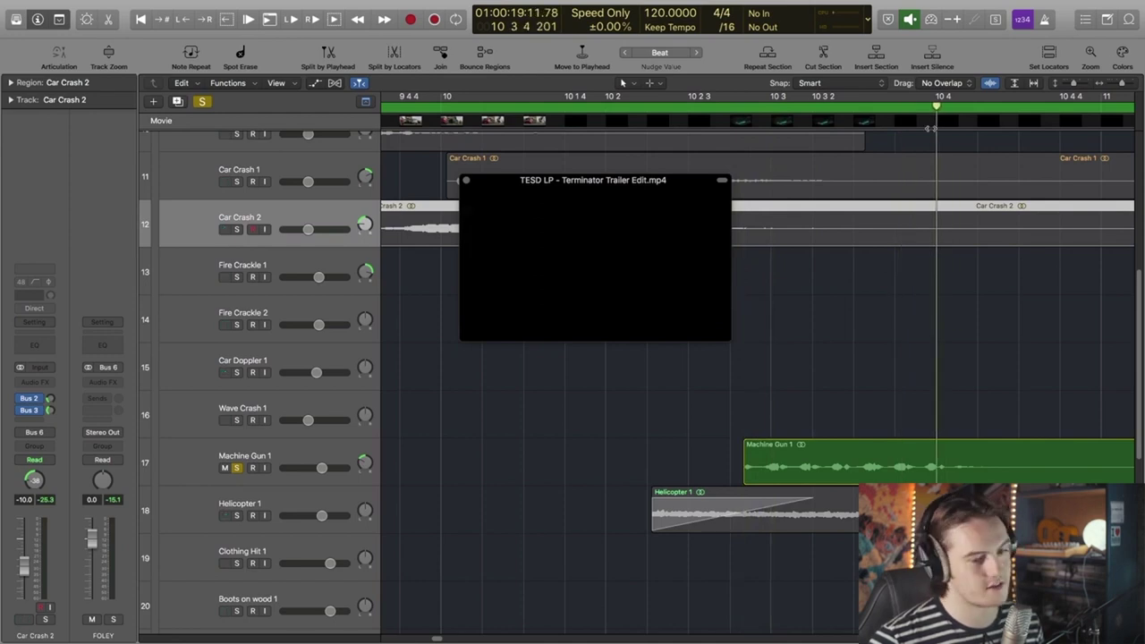
pyautogui.press('space')
pyautogui.press('space')
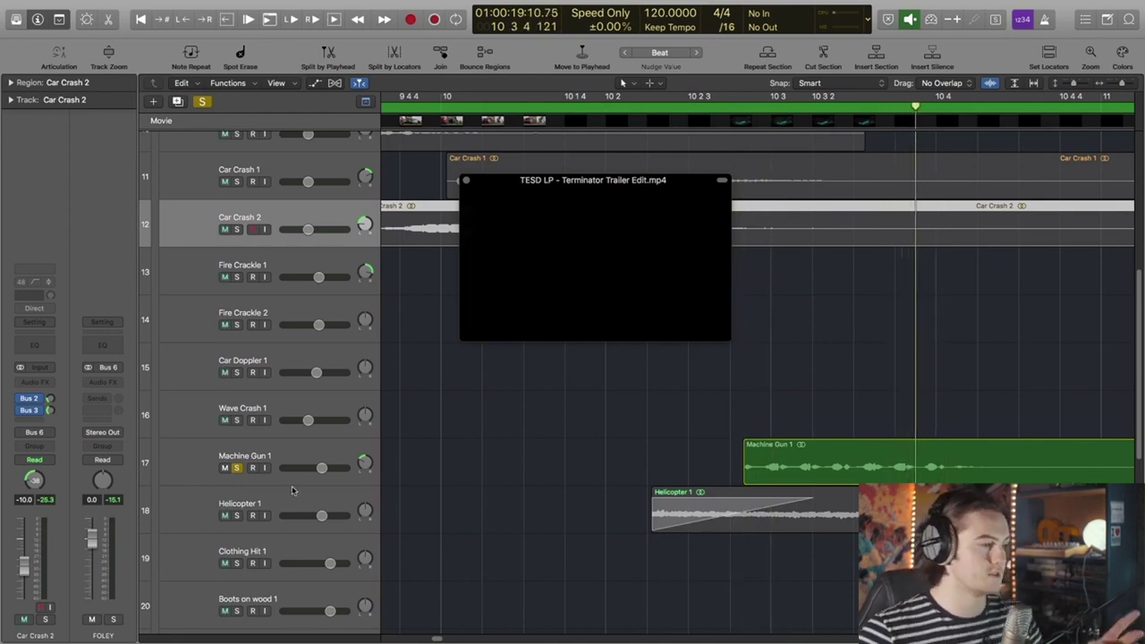
# Step: Select the Helicopter 1 track and audition its soloed region with its fades from around bar 10 beat 2
pyautogui.click(337, 455)
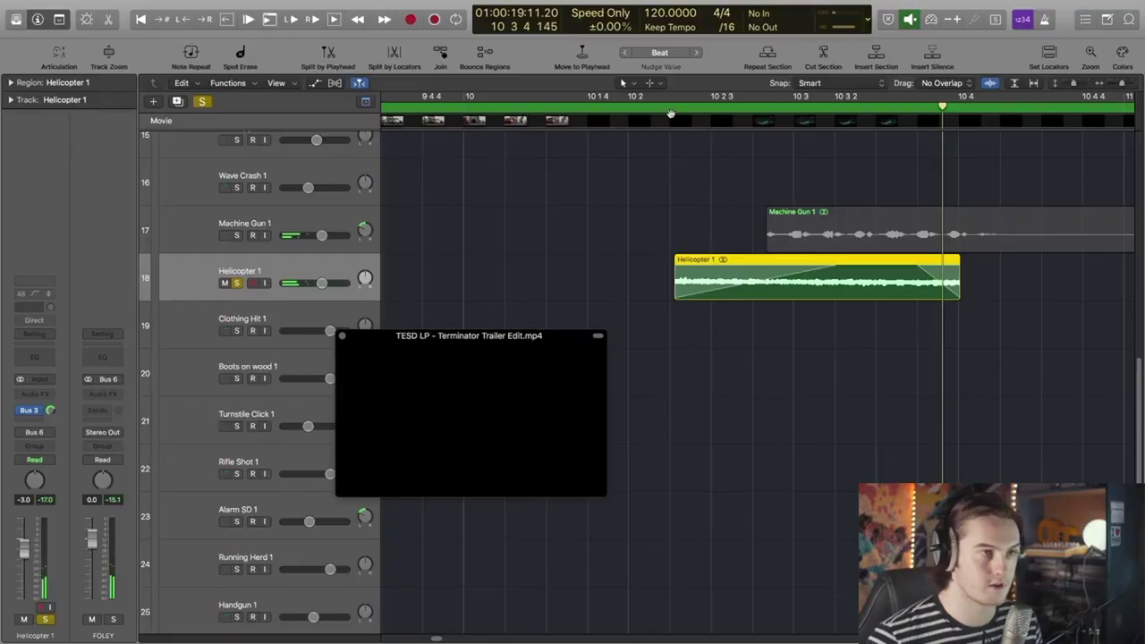
pyautogui.click(649, 108)
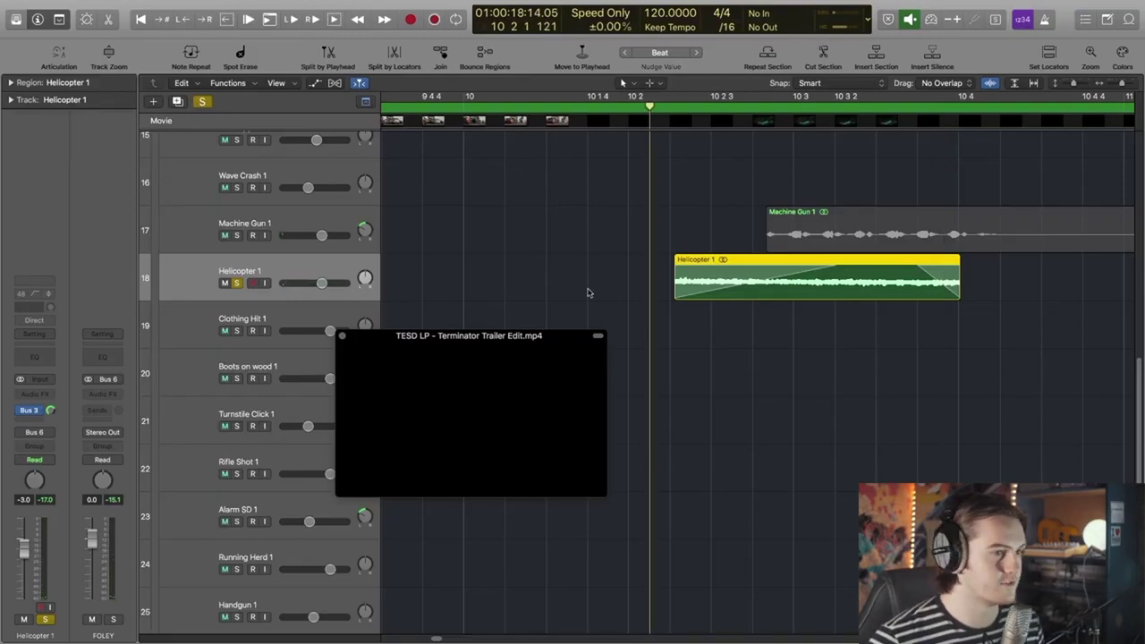
pyautogui.press('space')
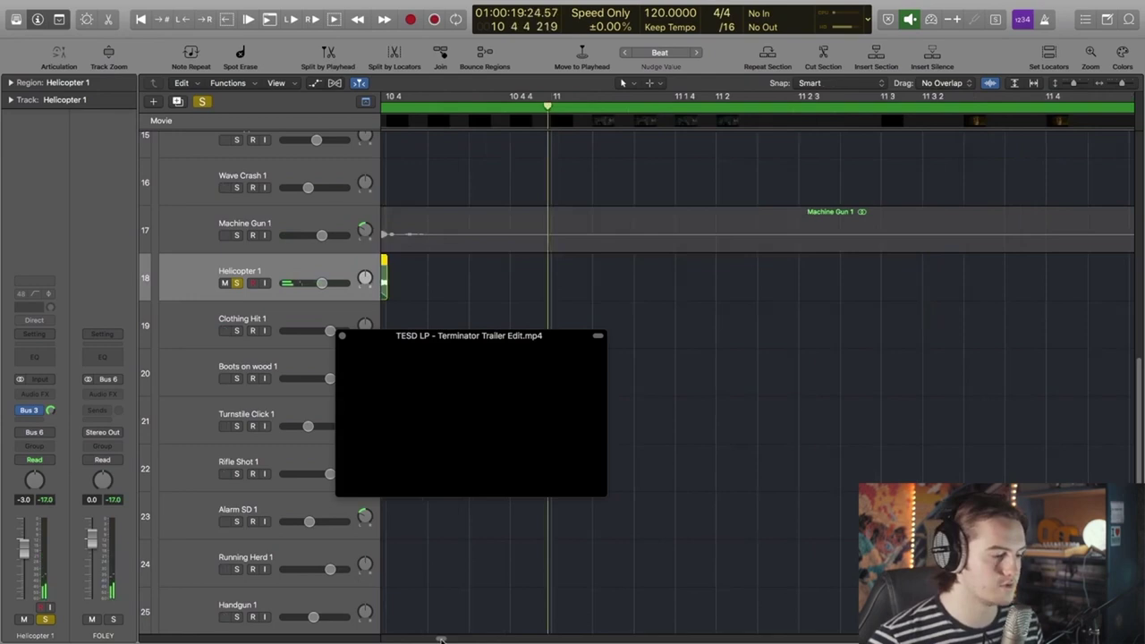
pyautogui.moveTo(440, 638); pyautogui.dragTo(433, 638)
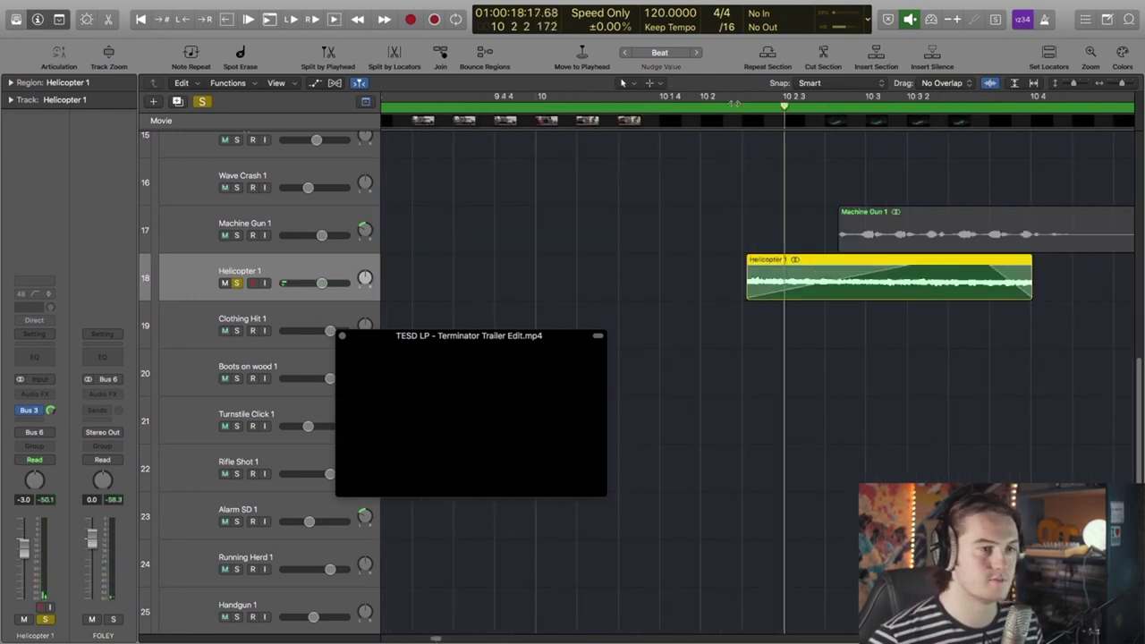
pyautogui.press('space')
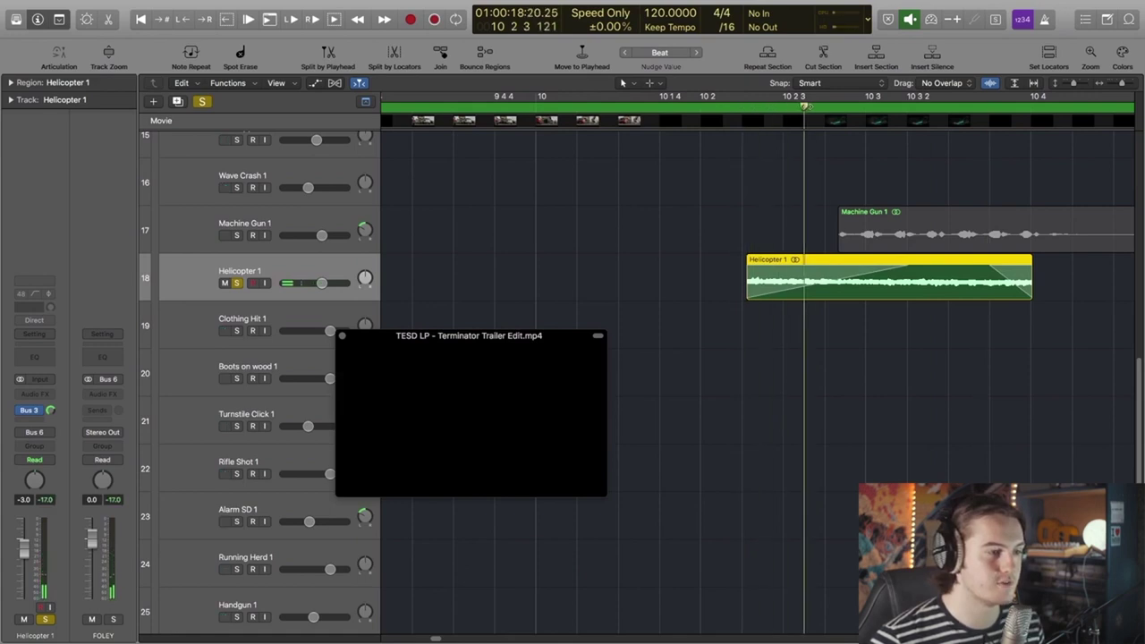
pyautogui.press('space')
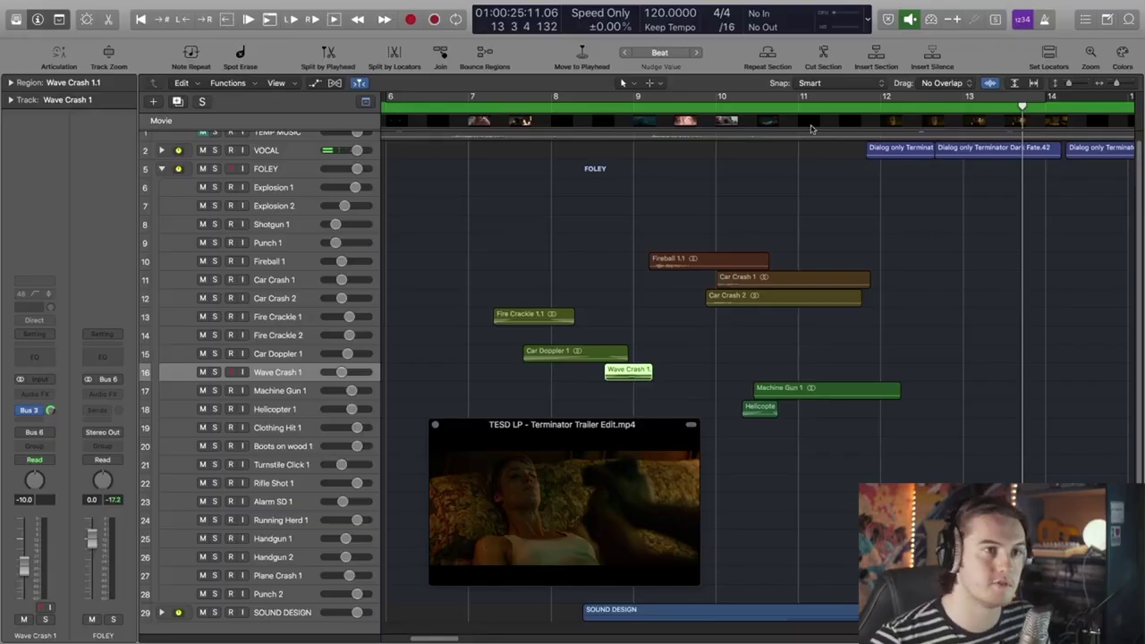
# Step: Solo the Clothing Hit 1 and Boots on wood 1 regions near bar 19 and audition them with the video from about bar 18
pyautogui.press('z')
pyautogui.moveTo(656, 468); pyautogui.dragTo(415, 260)
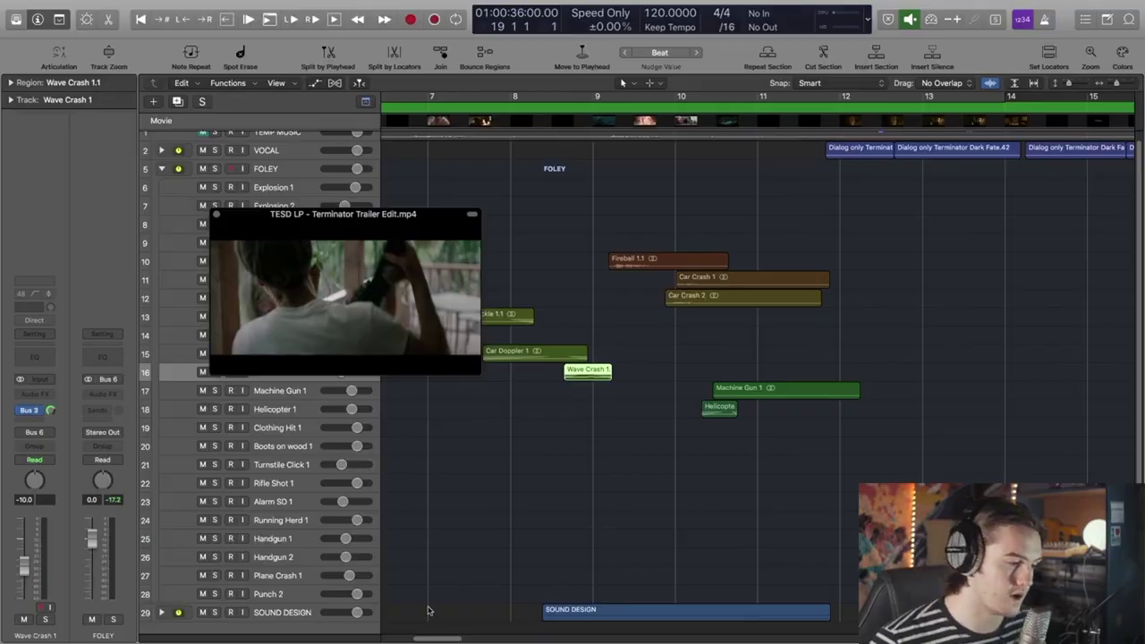
pyautogui.moveTo(436, 638); pyautogui.dragTo(483, 640)
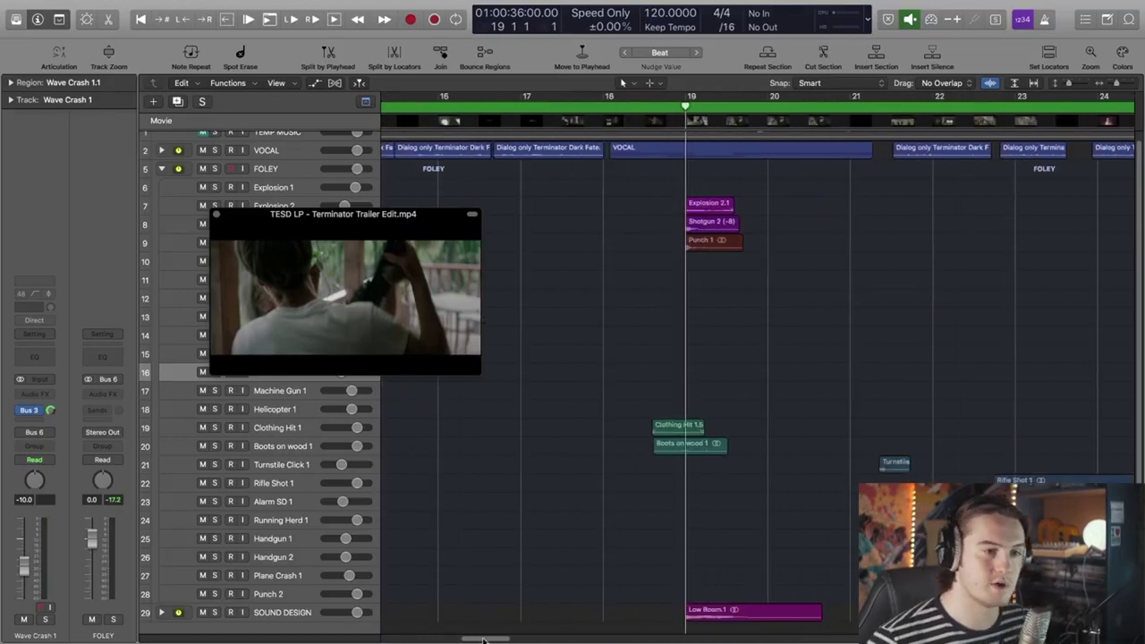
pyautogui.moveTo(383, 279); pyautogui.dragTo(550, 284)
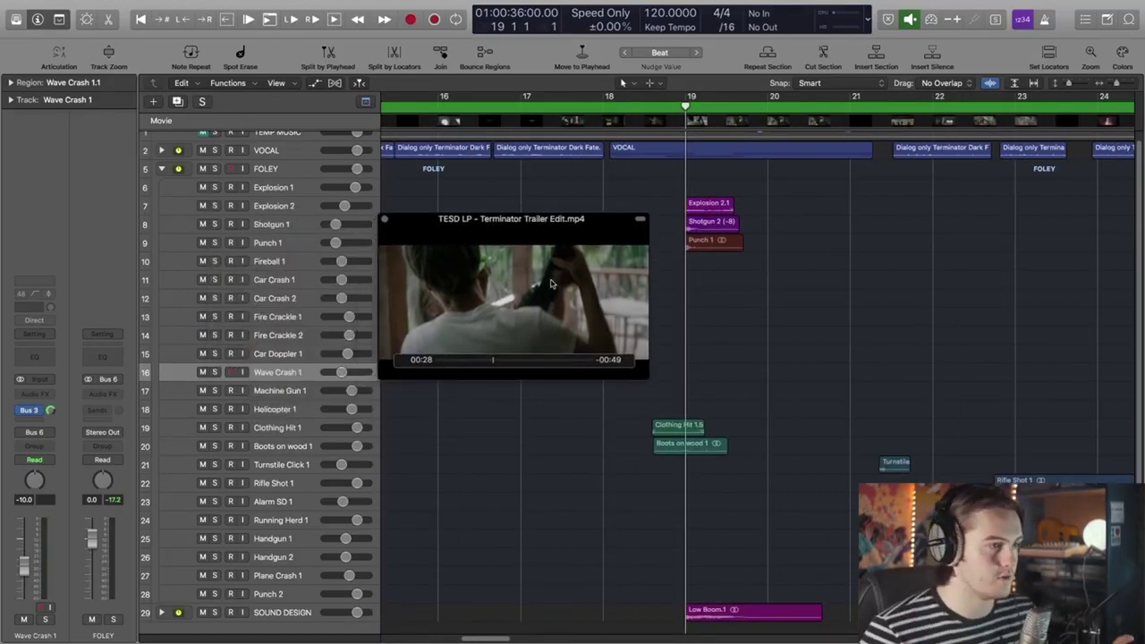
pyautogui.moveTo(761, 496); pyautogui.dragTo(664, 190)
pyautogui.hotkey('ctrl', 's')
pyautogui.click(600, 118)
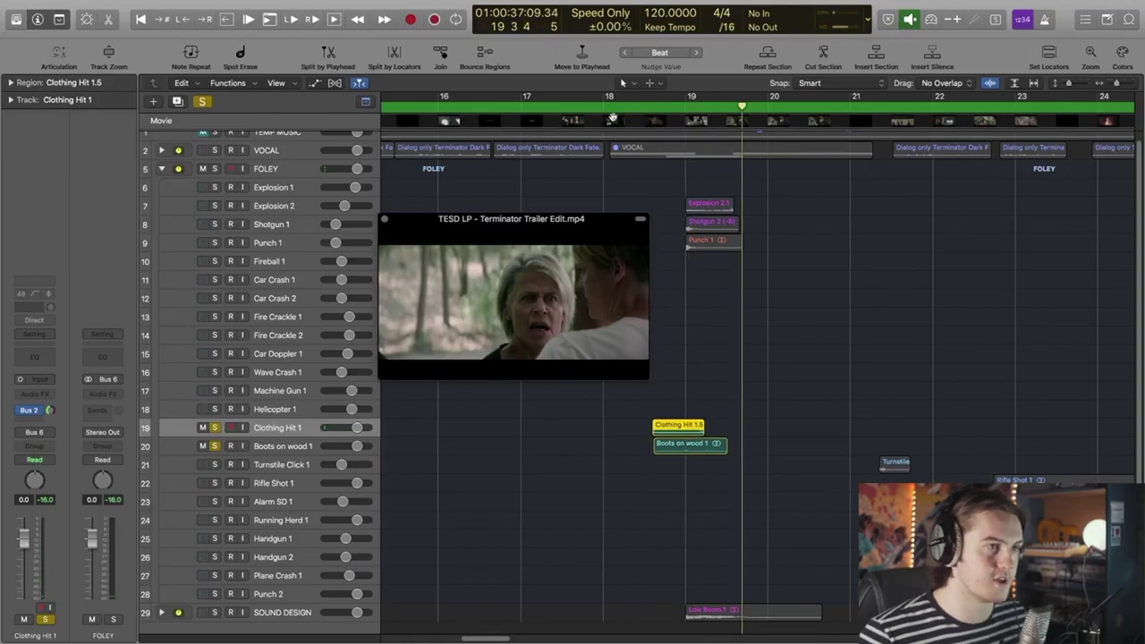
pyautogui.click(623, 112)
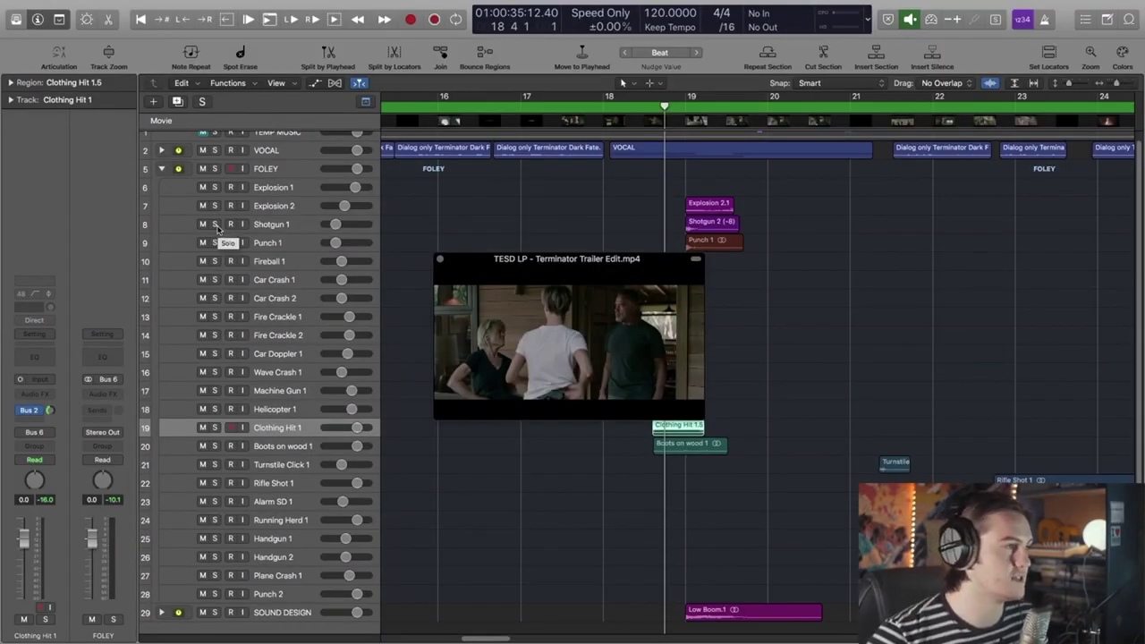
# Step: Solo the Shotgun 1 track and play the shot at bar 19 against the video
pyautogui.click(214, 224)
pyautogui.press('space')
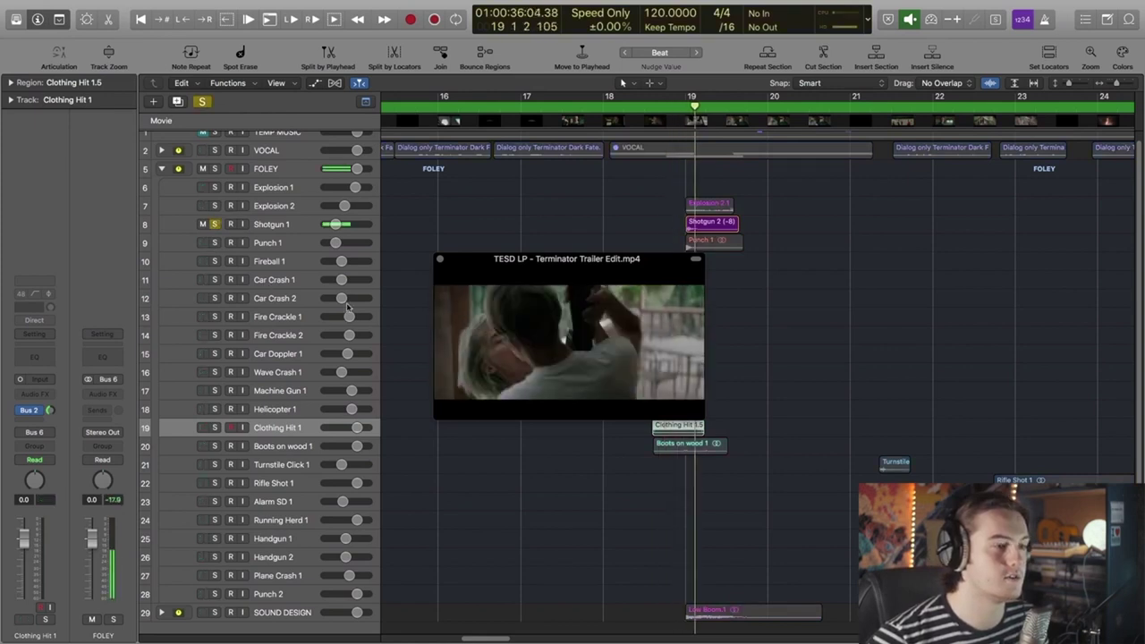
pyautogui.moveTo(480, 405)
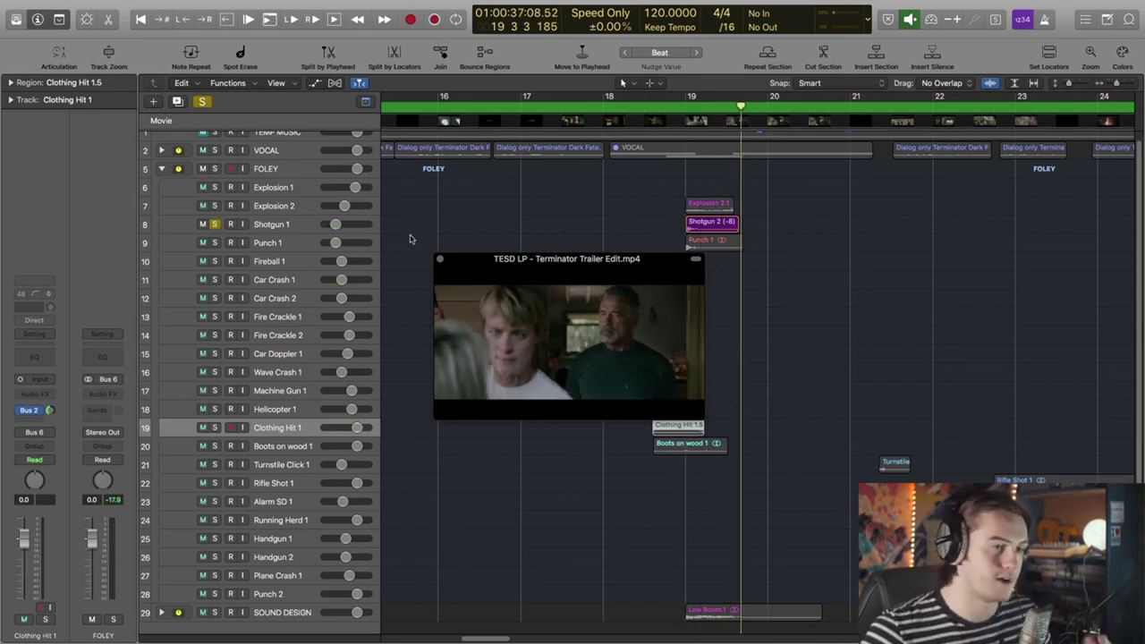
# Step: Solo Explosion 2 together with Shotgun 1 and audition the two layers from bar 19
pyautogui.click(214, 205)
pyautogui.press('space')
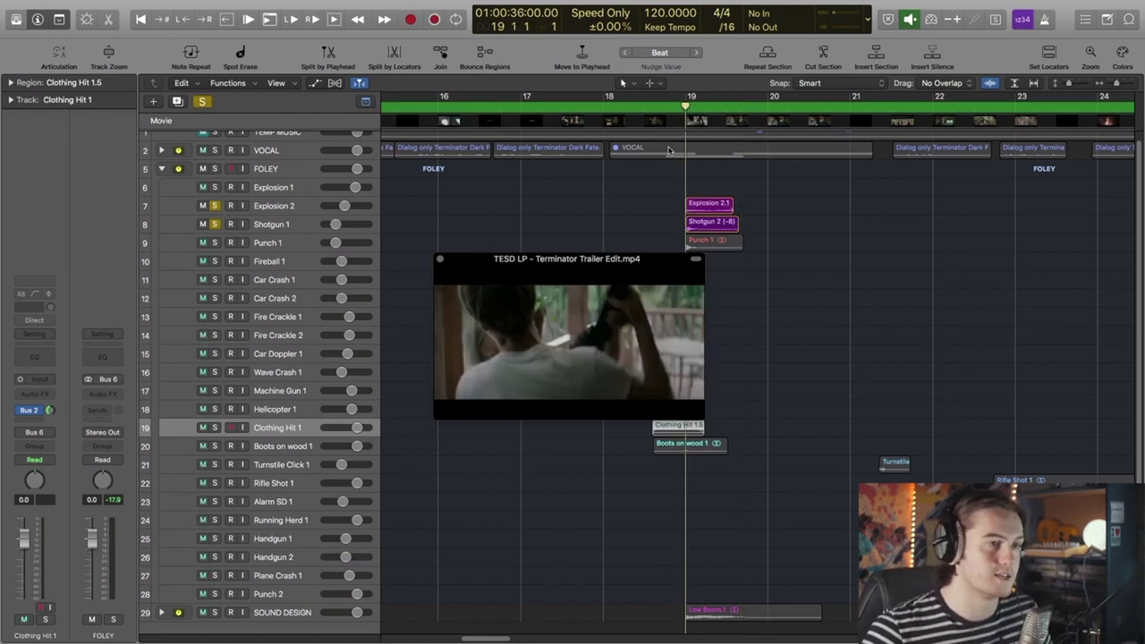
pyautogui.click(309, 224)
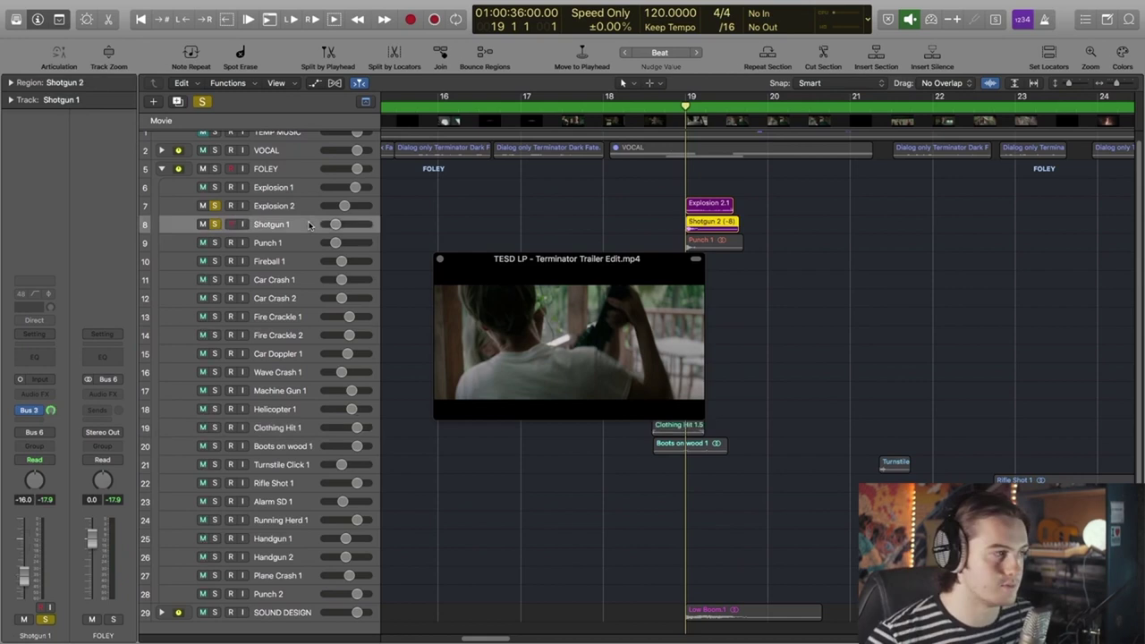
pyautogui.press('space')
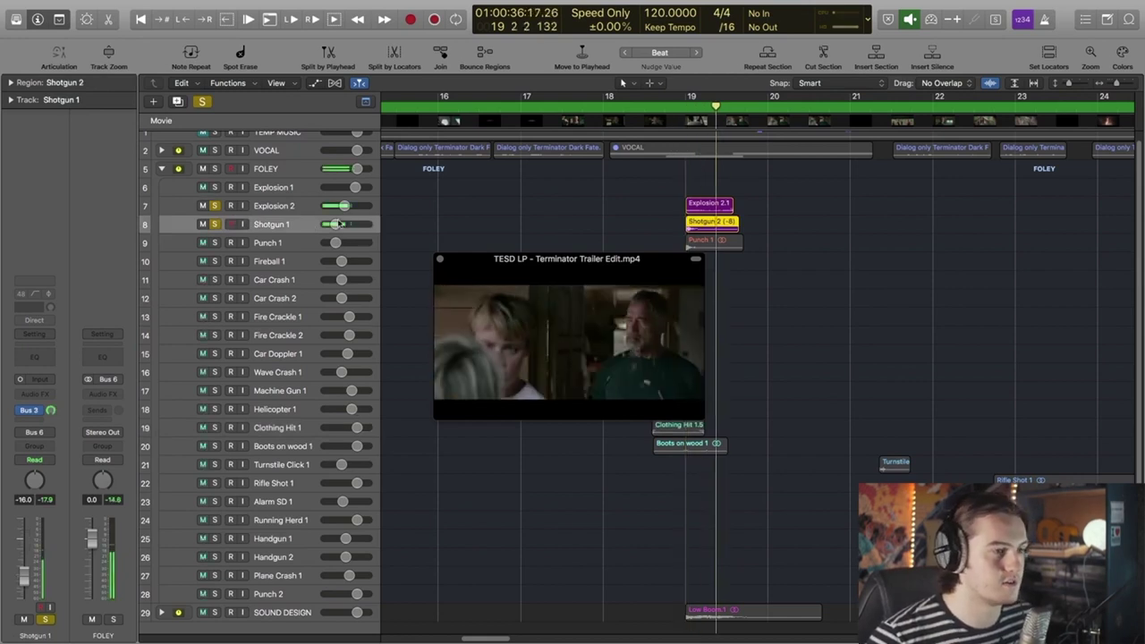
pyautogui.press('space')
# Step: Take Shotgun 1 out of solo and audition the Punch 1 layer alone from just before bar 19
pyautogui.press('z')
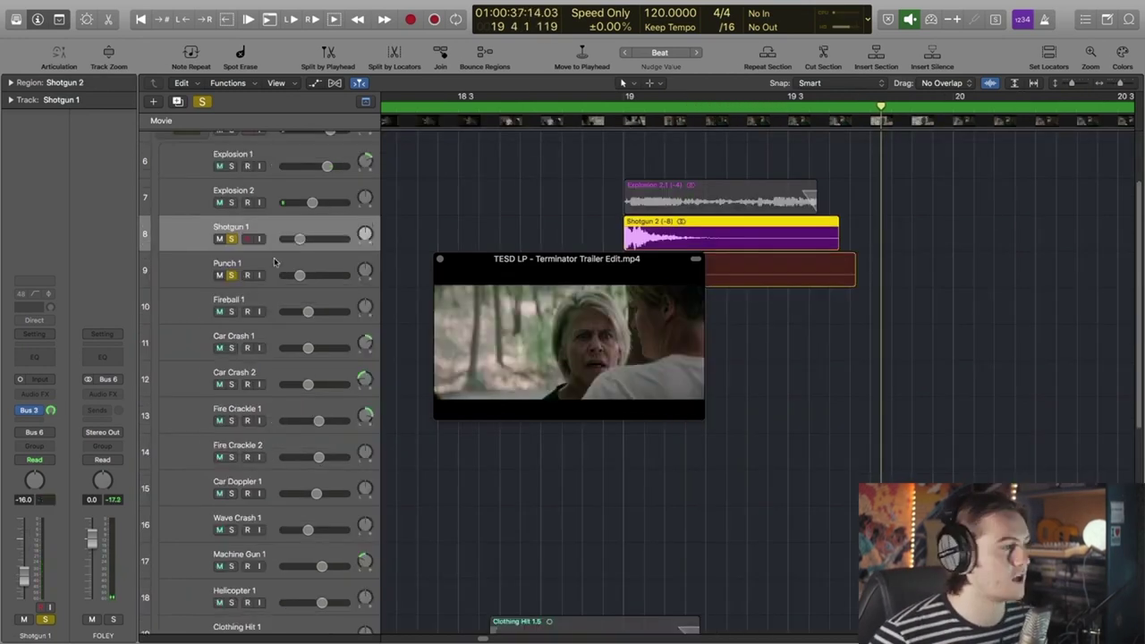
pyautogui.click(232, 239)
pyautogui.moveTo(536, 259); pyautogui.dragTo(423, 262)
pyautogui.click(604, 105)
pyautogui.press('space')
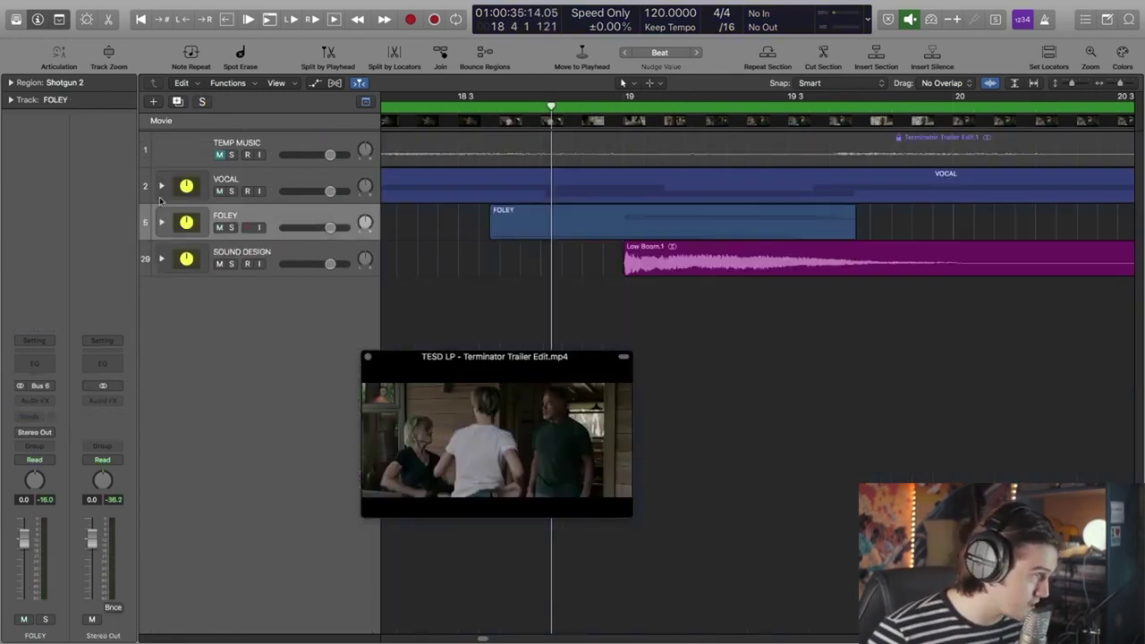
# Step: Expand the VOCAL stack, solo the Protagonist Grunts track and play its region near bar 19
pyautogui.click(161, 186)
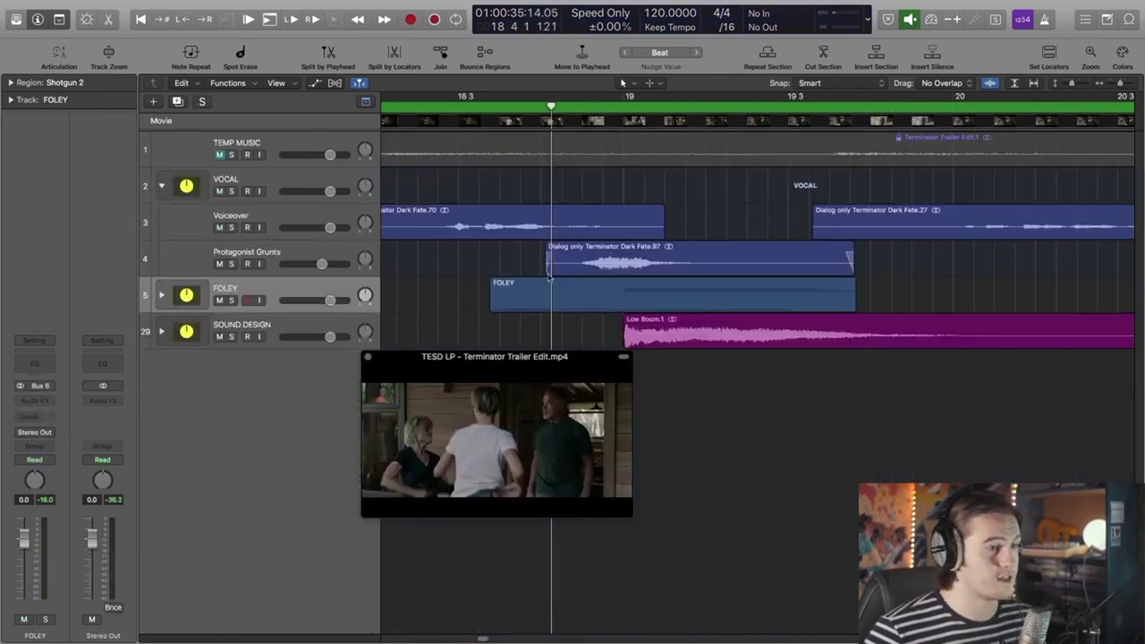
pyautogui.click(231, 264)
pyautogui.press('space')
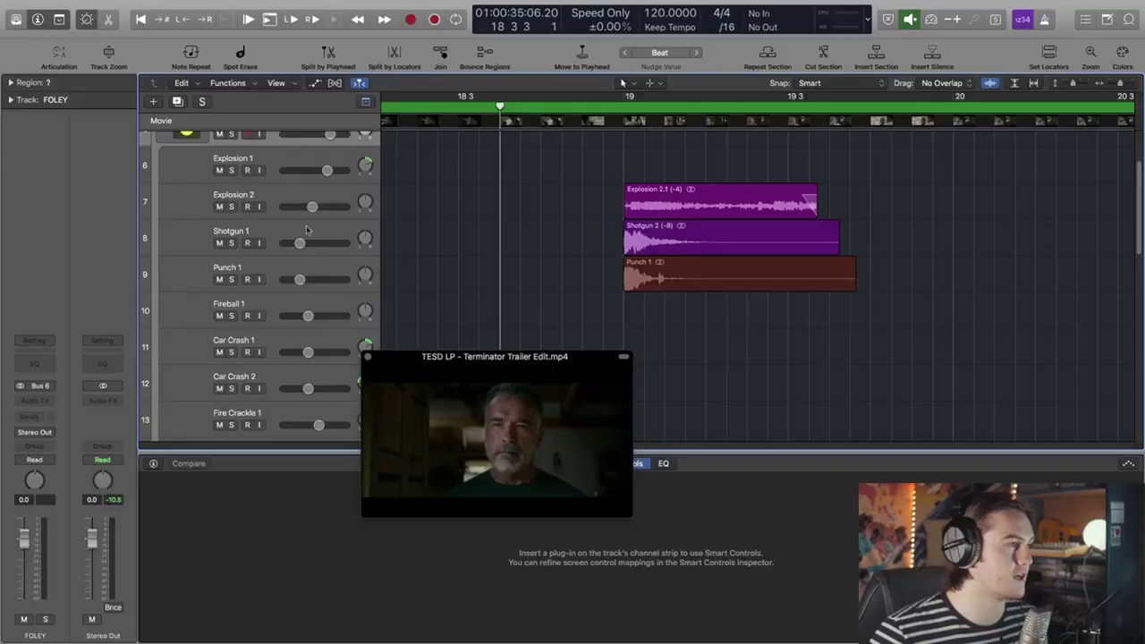
# Step: Play the gunshot scene from before bar 19 with vocals and all foley layers together
pyautogui.scroll(3, 474, 262)
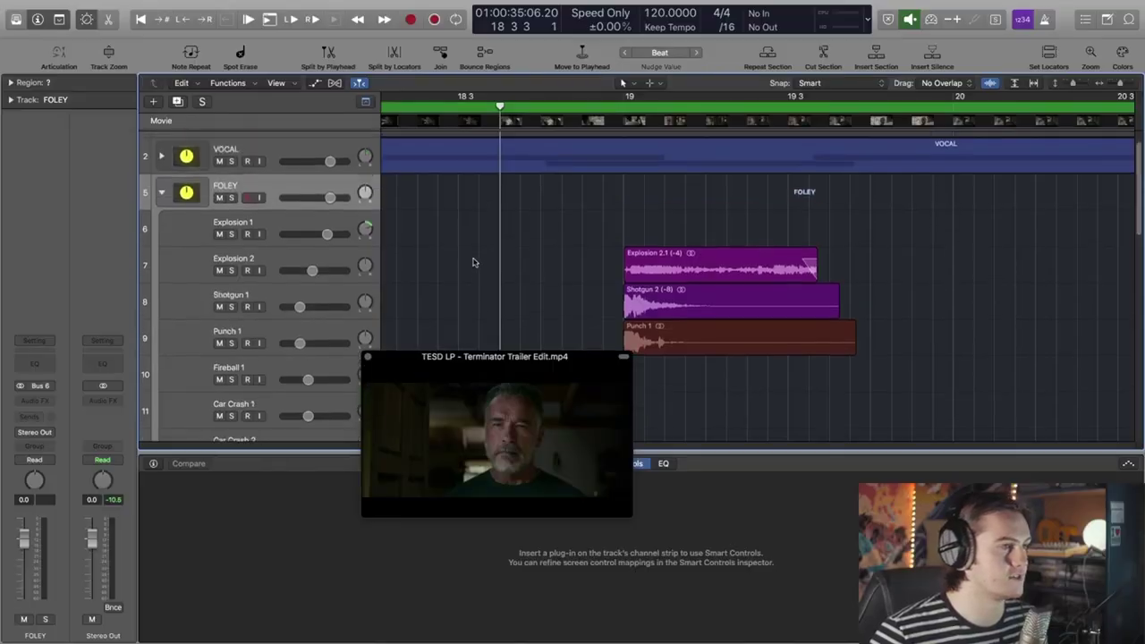
pyautogui.press('space')
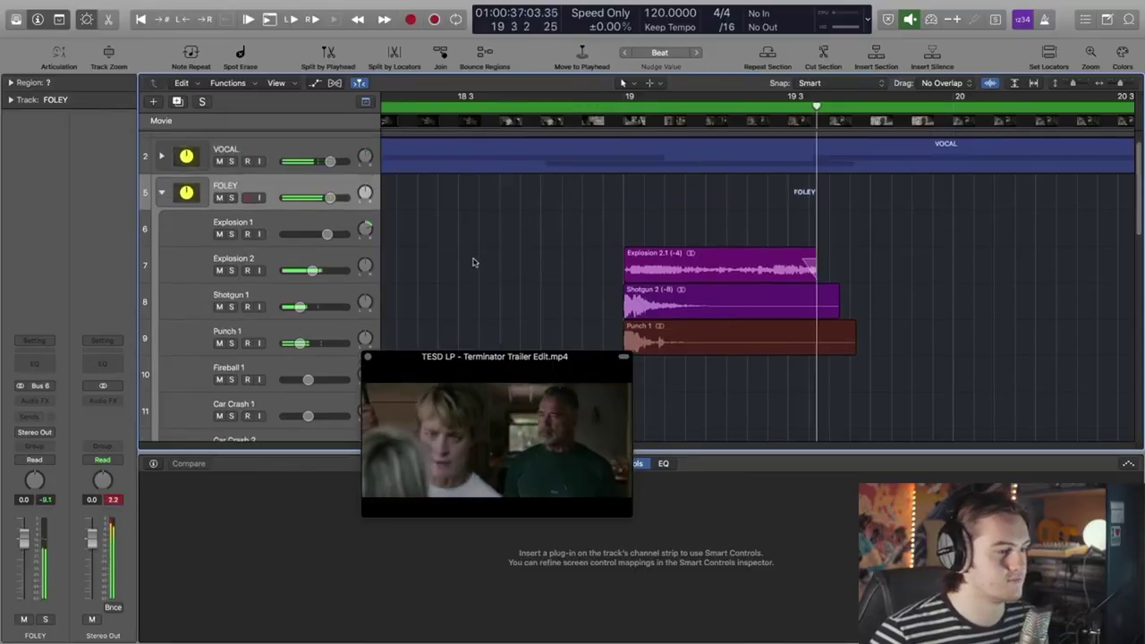
pyautogui.press('space')
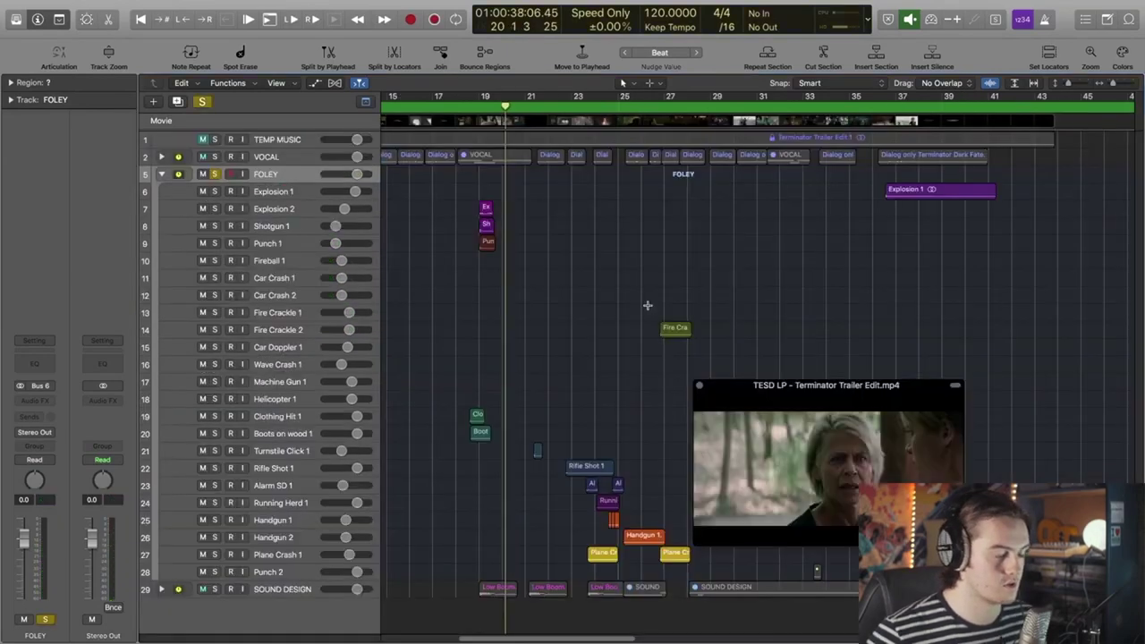
# Step: Enlarge the track heights and audition the Turnstile Click 1 region from before bar 21 beat 3 with the FOLEY stack soloed
pyautogui.press('super+Down')
pyautogui.press('super+Down')
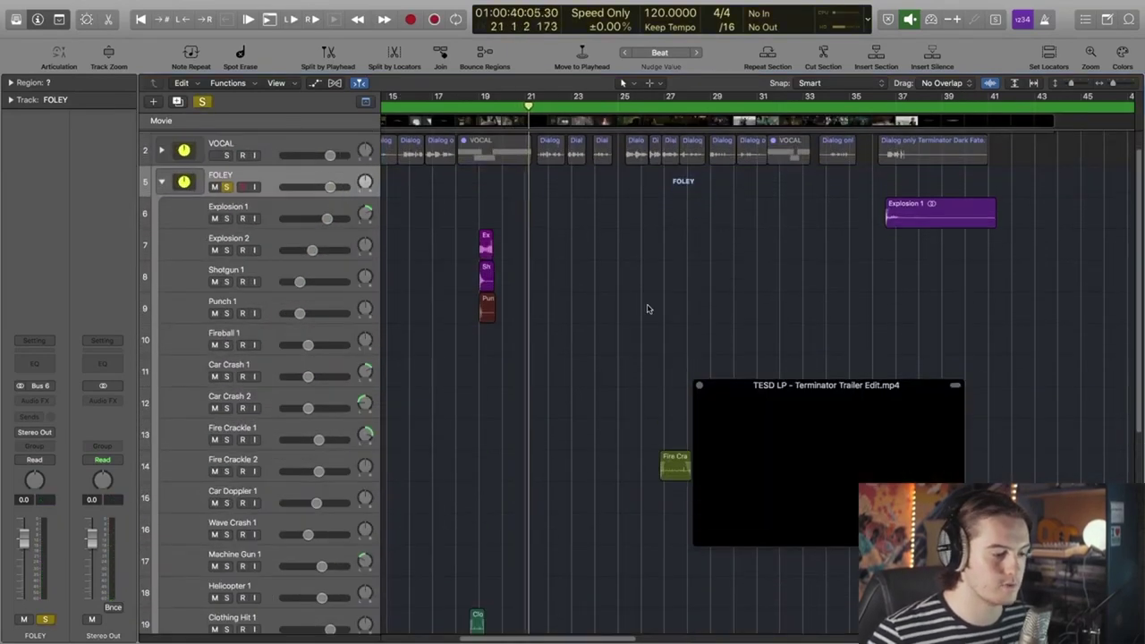
pyautogui.scroll(-5, 648, 309)
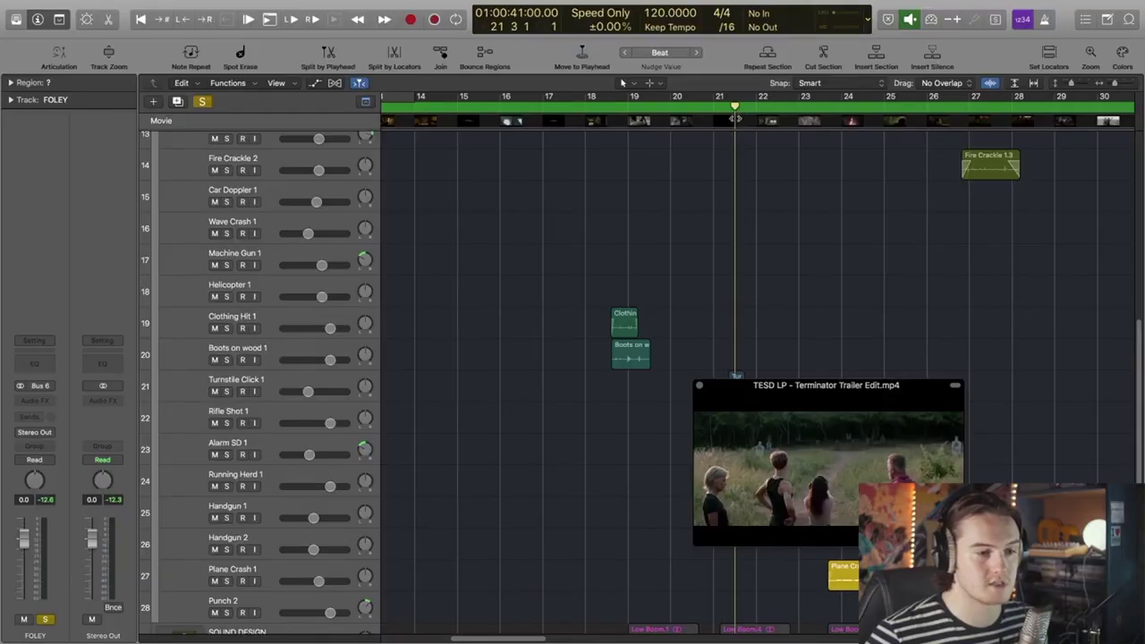
pyautogui.click(721, 119)
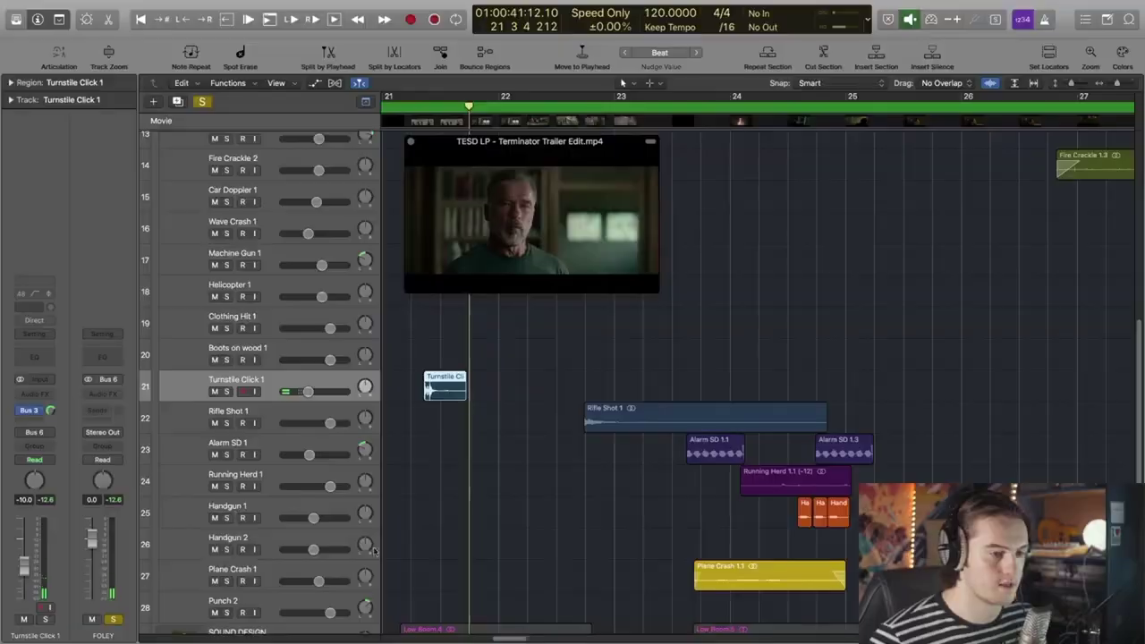
# Step: Solo the Rifle Shot 1 track and play it from just before its region ahead of bar 23
pyautogui.click(226, 422)
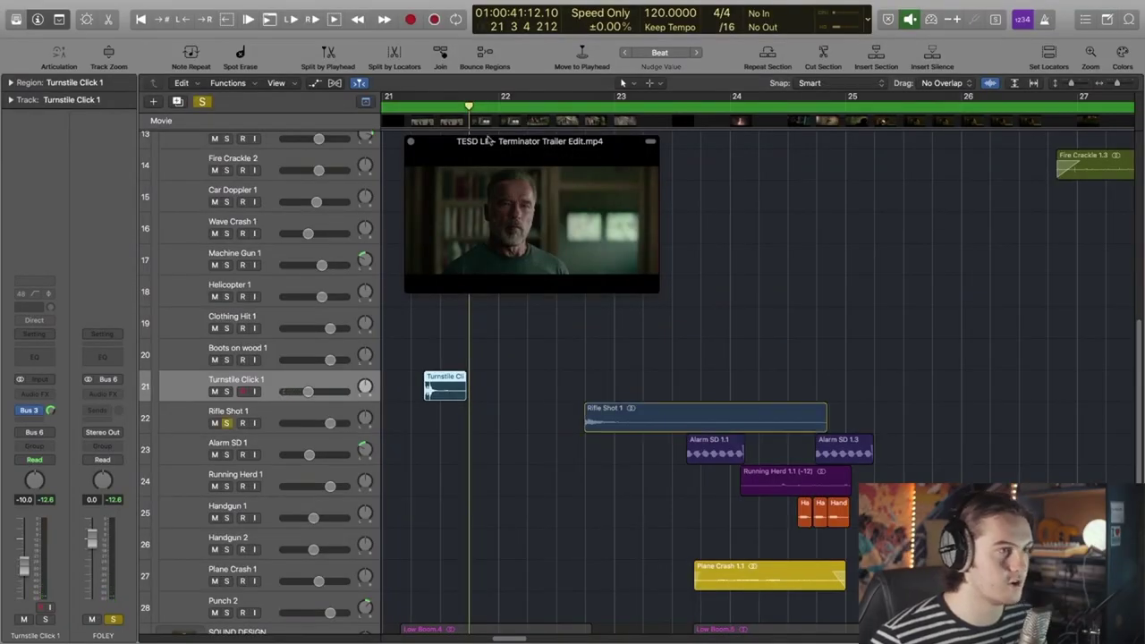
pyautogui.click(569, 114)
pyautogui.press('space')
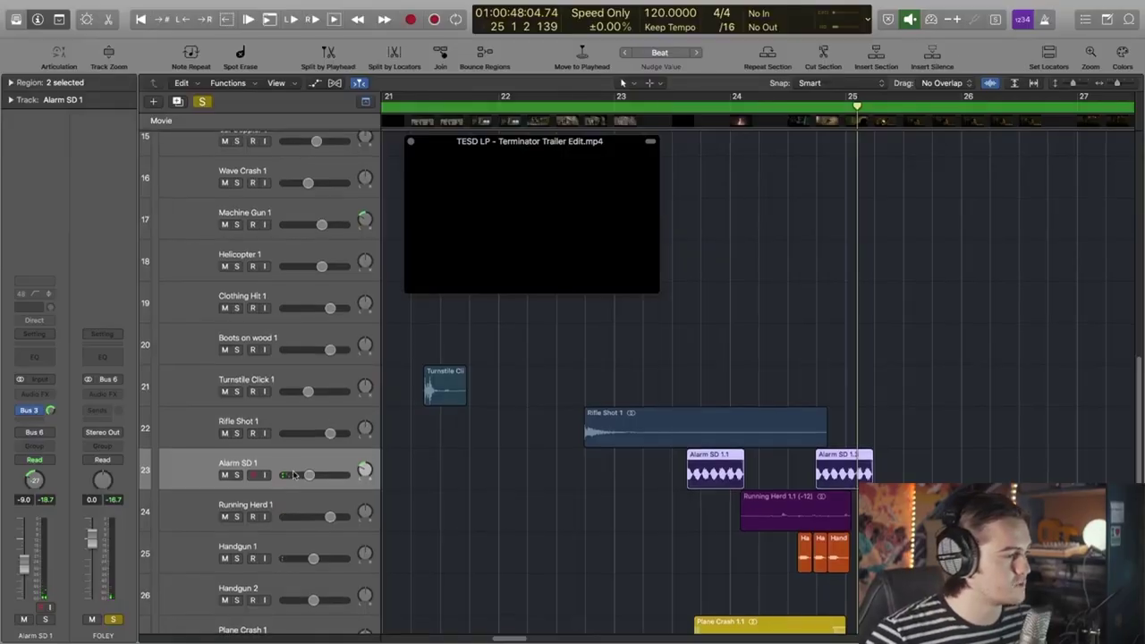
# Step: Solo the Running Herd 1 track and play its region from just before bar 24 against the video
pyautogui.scroll(-1, 296, 475)
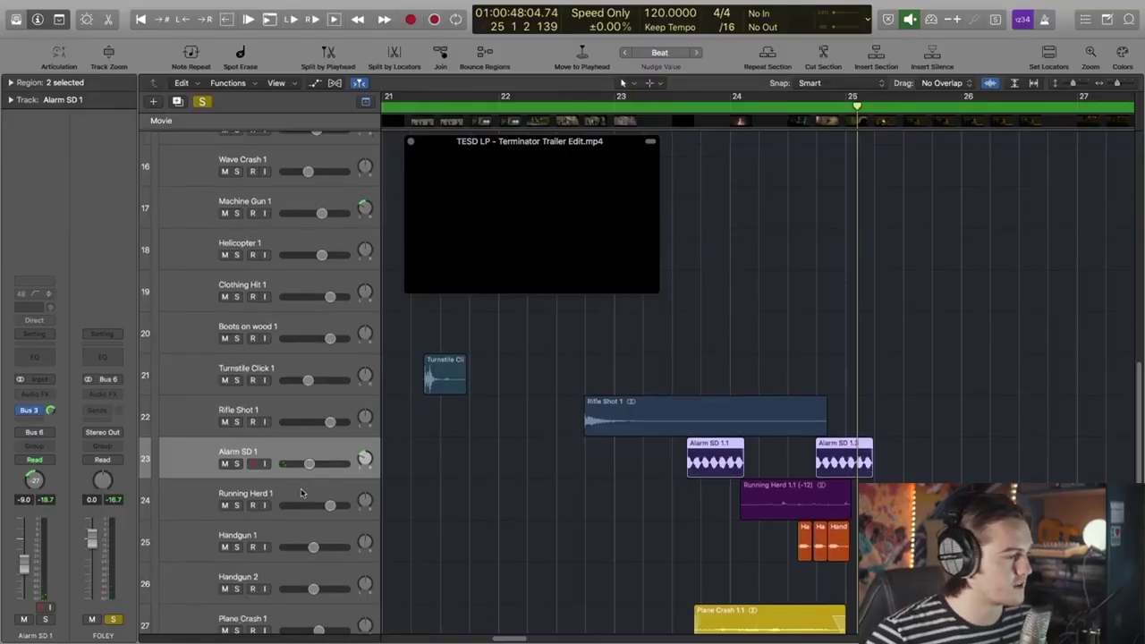
pyautogui.click(234, 501)
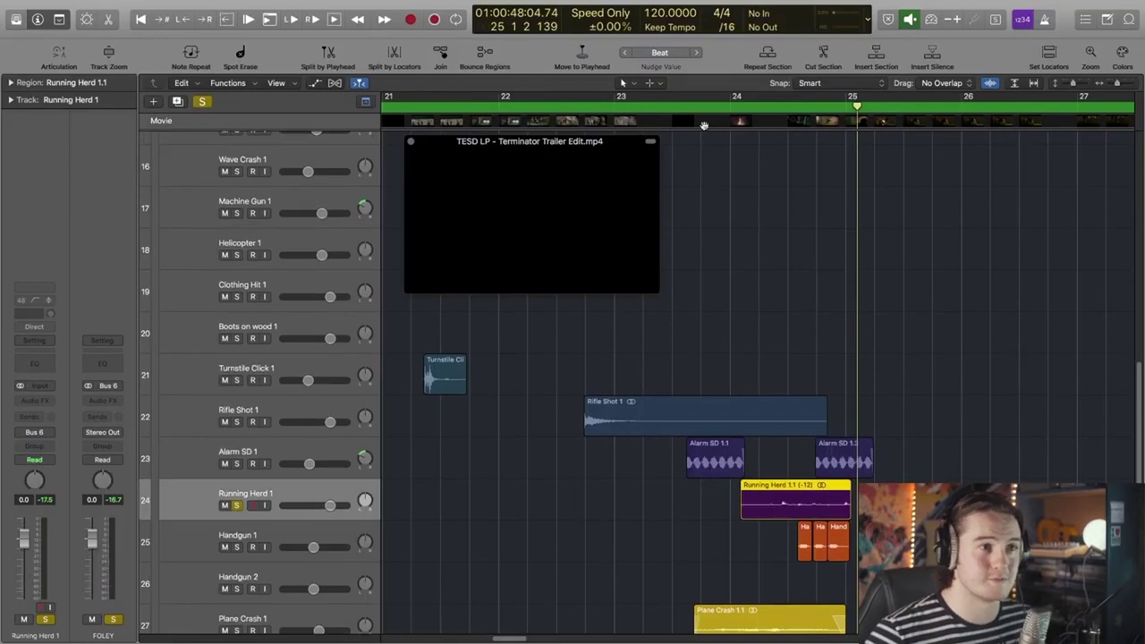
pyautogui.click(730, 106)
pyautogui.press('space')
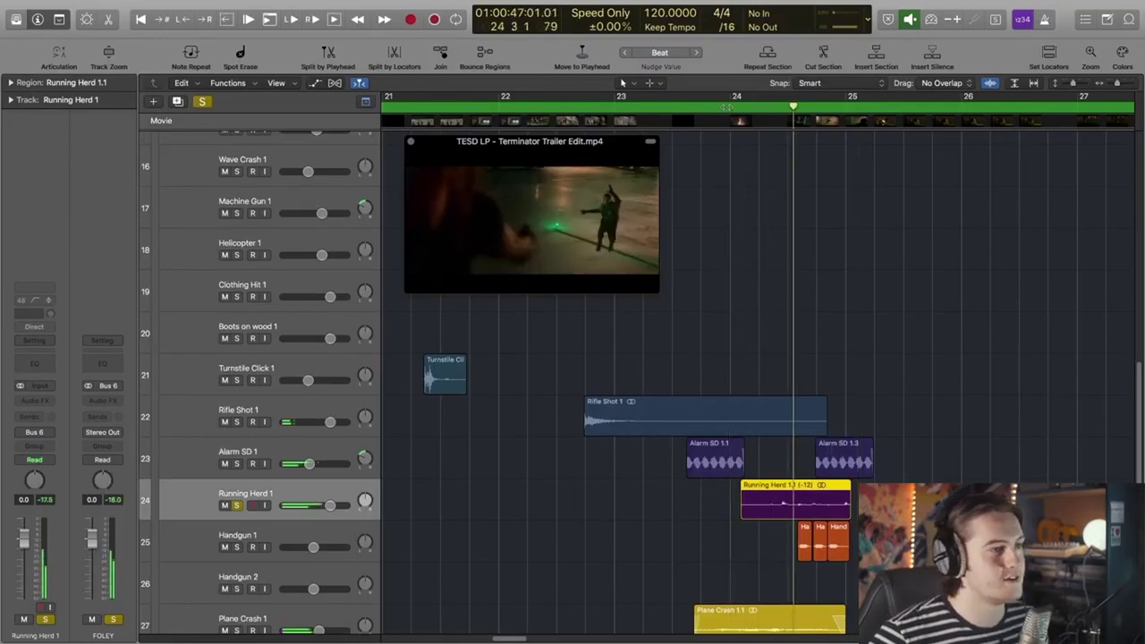
# Step: Replace the FOLEY stack solo with a solo on Handgun 1 and play its first region from 24 3 2
pyautogui.scroll(10, 327, 318)
pyautogui.click(286, 231)
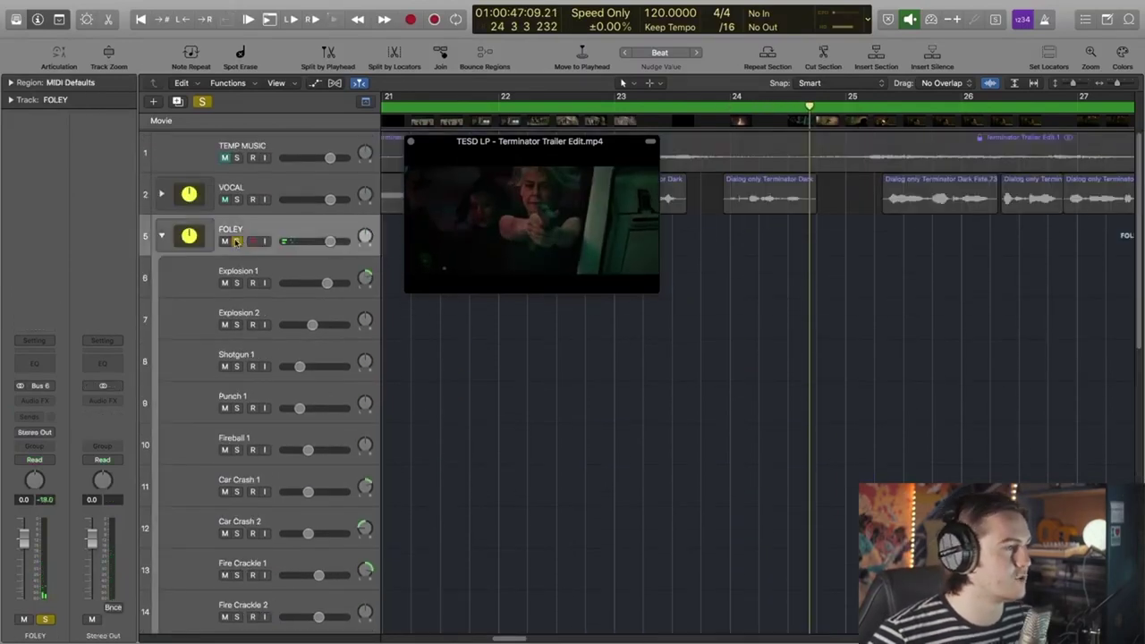
pyautogui.scroll(-15, 296, 402)
pyautogui.click(291, 469)
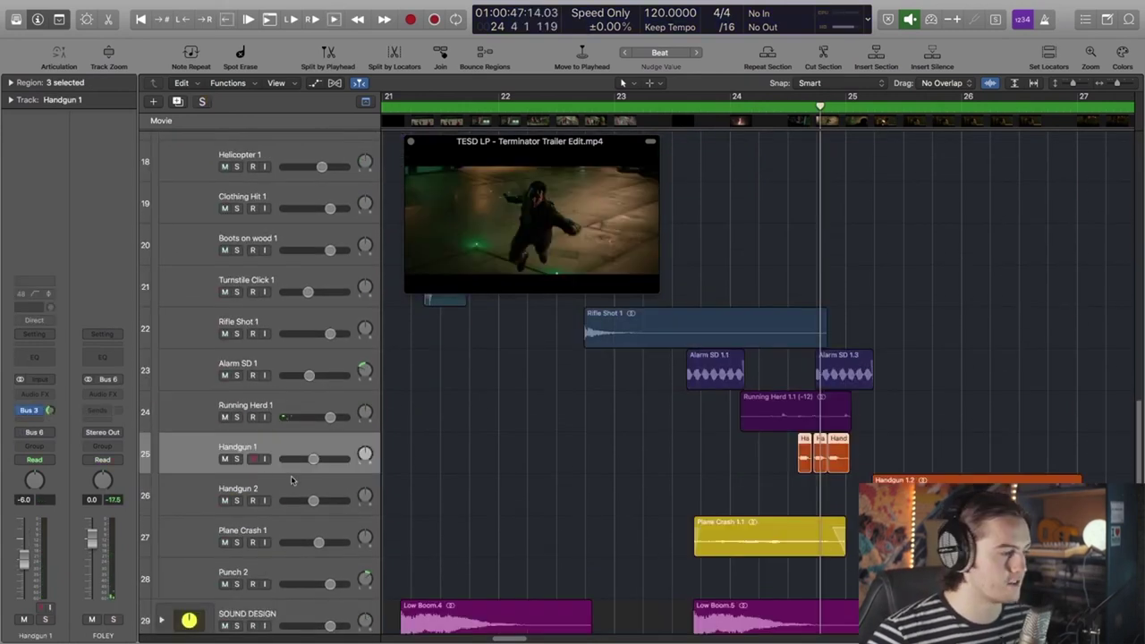
pyautogui.click(236, 458)
pyautogui.press('space')
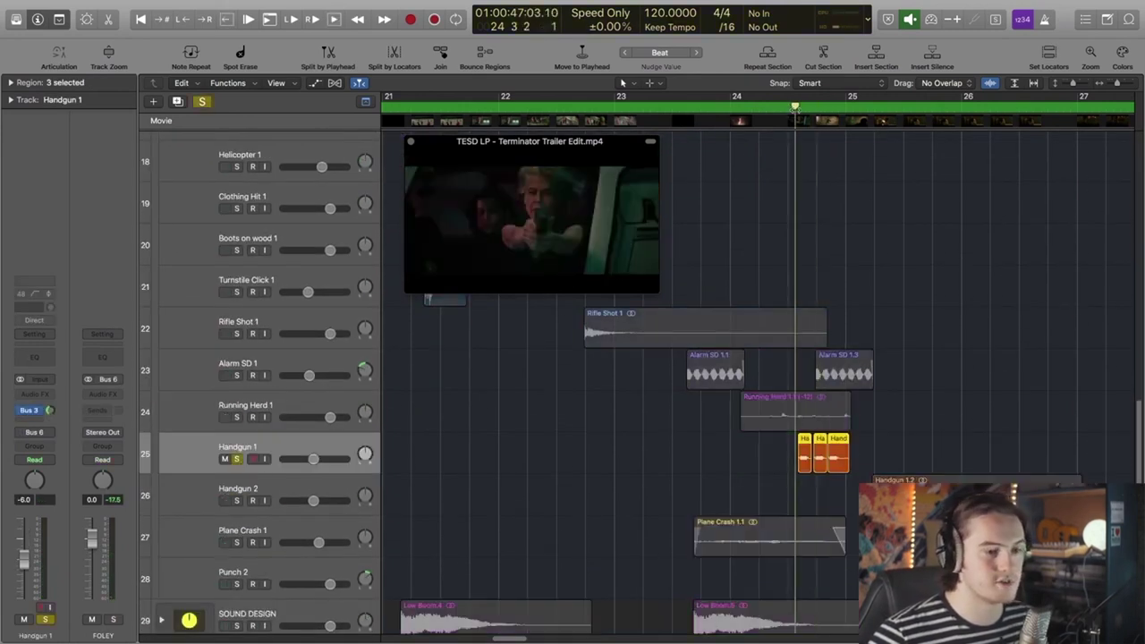
pyautogui.scroll(10, 795, 107)
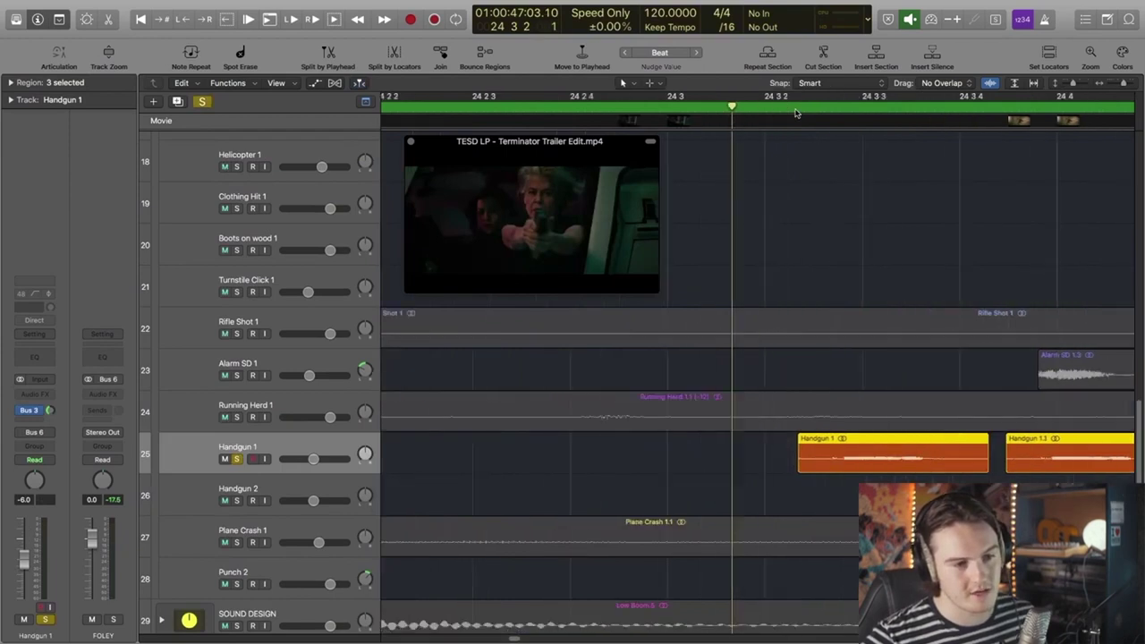
pyautogui.press('space')
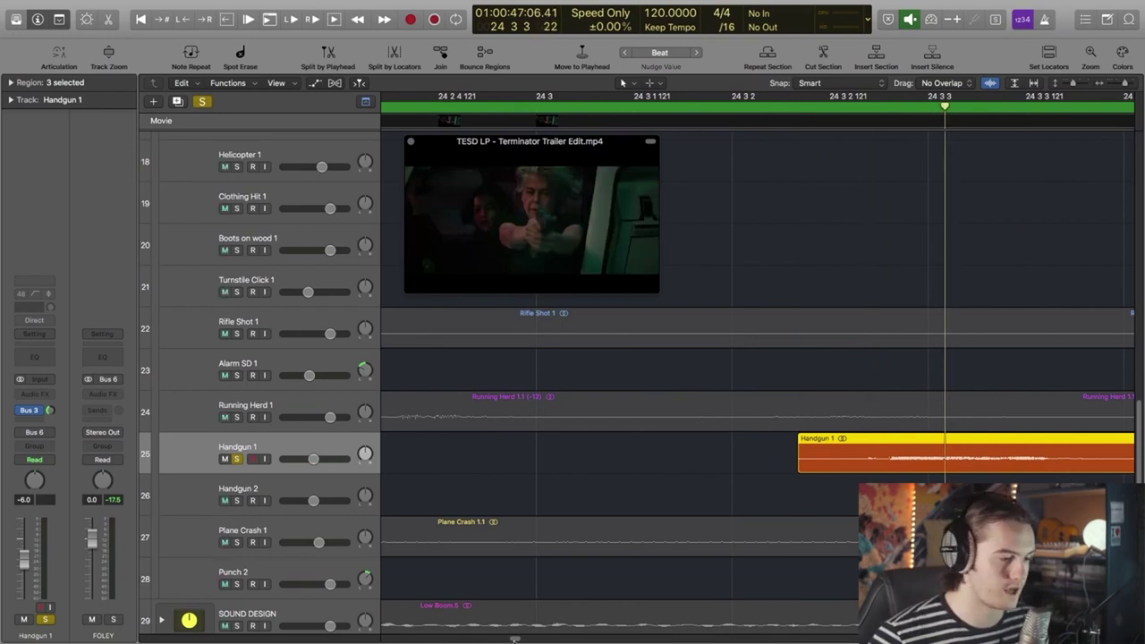
# Step: Solo the Low Boom track in the SOUND DESIGN stack and audition its booms from before bar 19
pyautogui.hscroll(10, 623, 489)
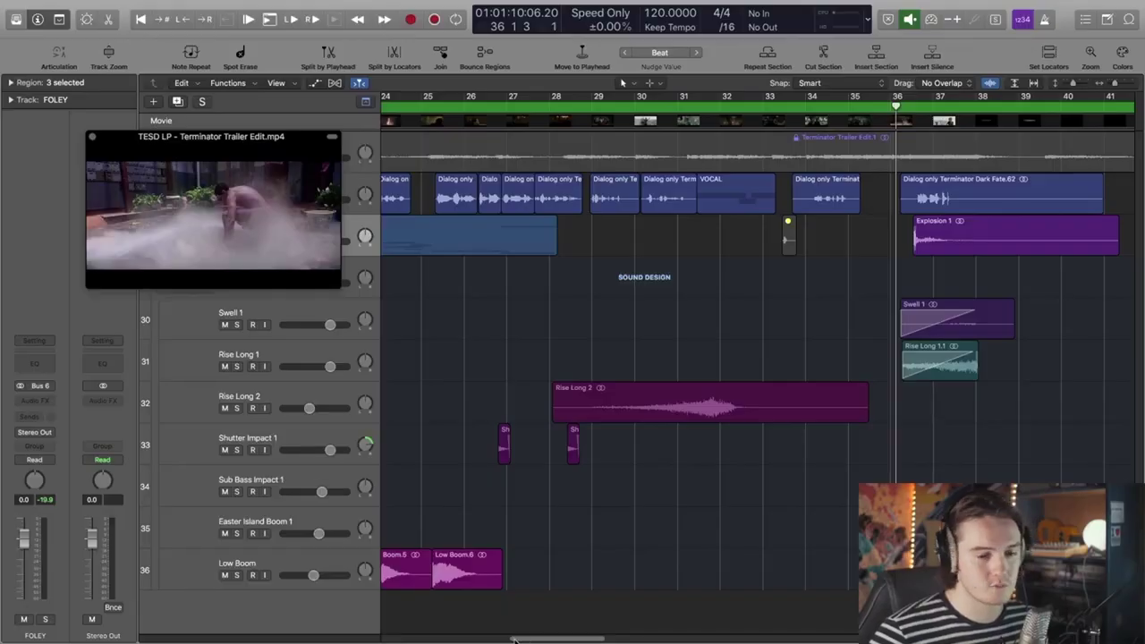
pyautogui.moveTo(514, 640); pyautogui.dragTo(456, 640)
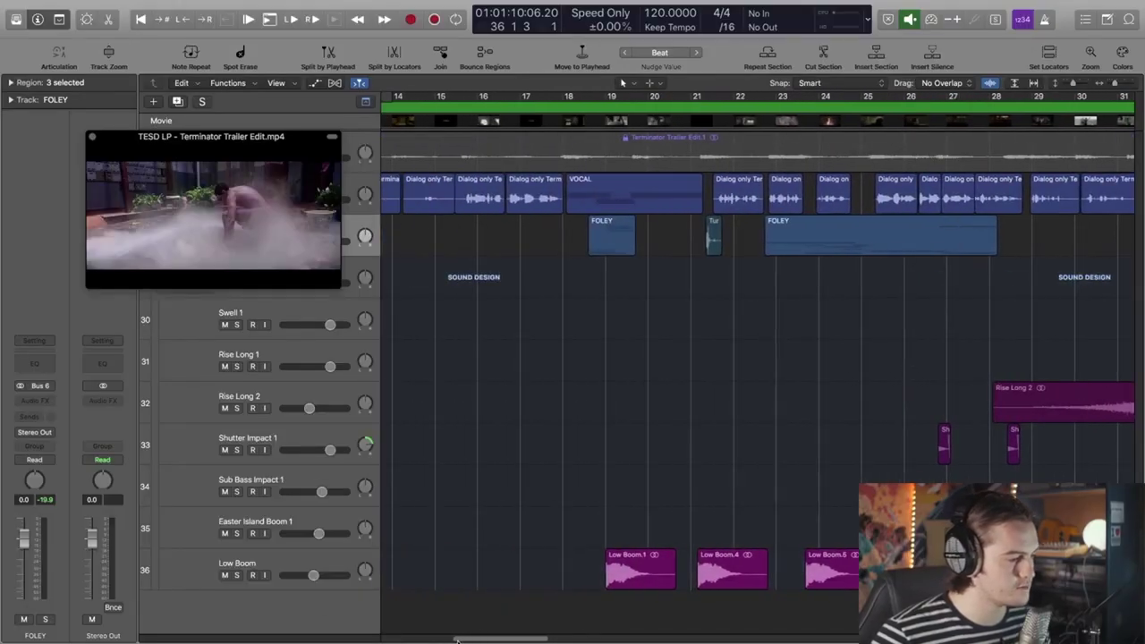
pyautogui.click(237, 575)
pyautogui.click(581, 113)
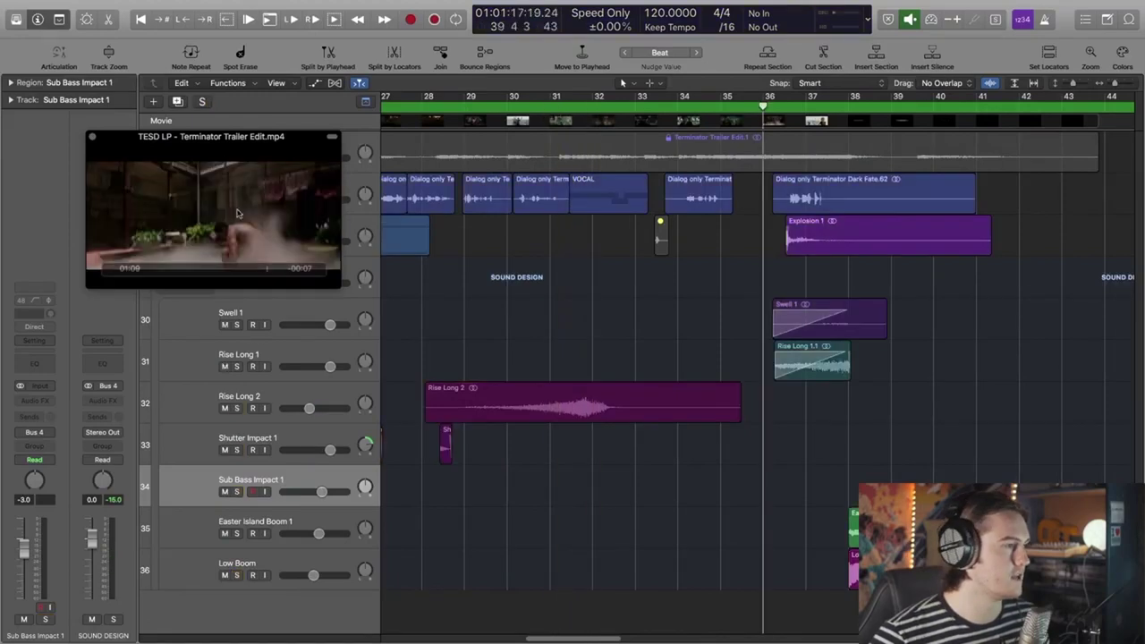
# Step: Solo the whole SOUND DESIGN stack and play the Swell 1 and Rise Long 1 regions after bar 36
pyautogui.click(240, 285)
pyautogui.click(236, 282)
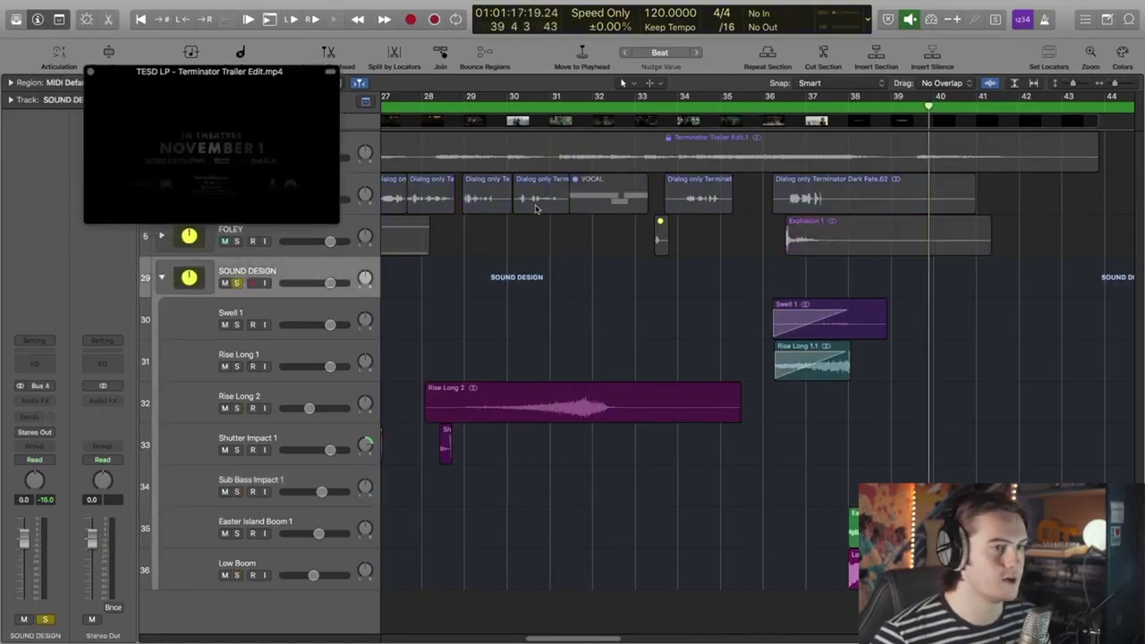
pyautogui.press('space')
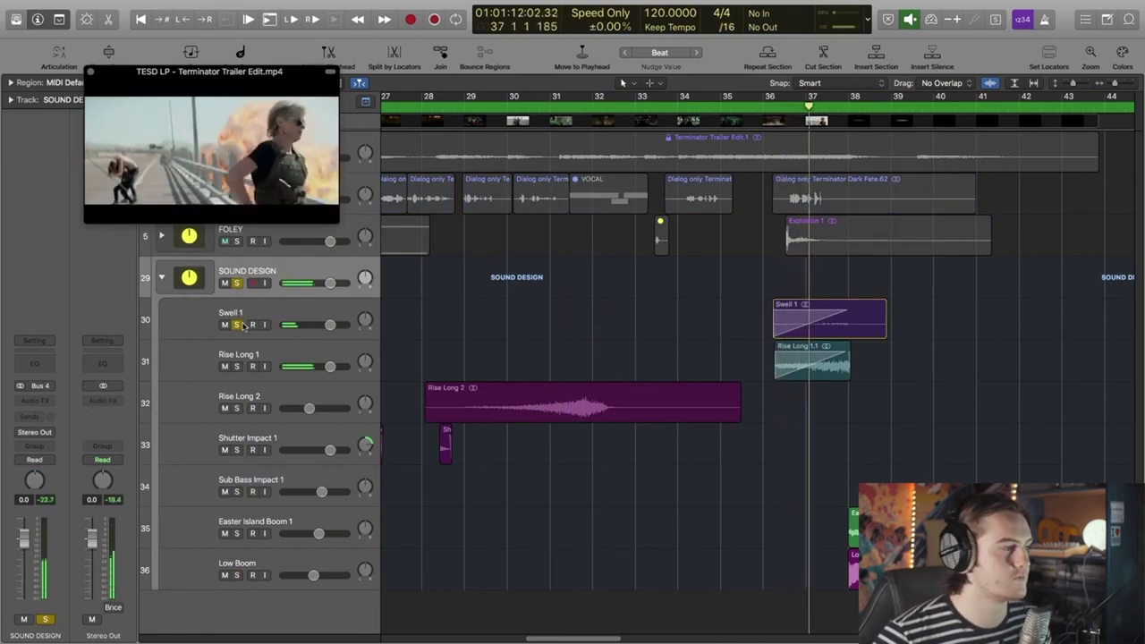
# Step: Replace the SOUND DESIGN solo with solos on Easter Island Boom 1 and Low Boom to audition the closing impact
pyautogui.press('s')
pyautogui.click(240, 540)
pyautogui.click(237, 534)
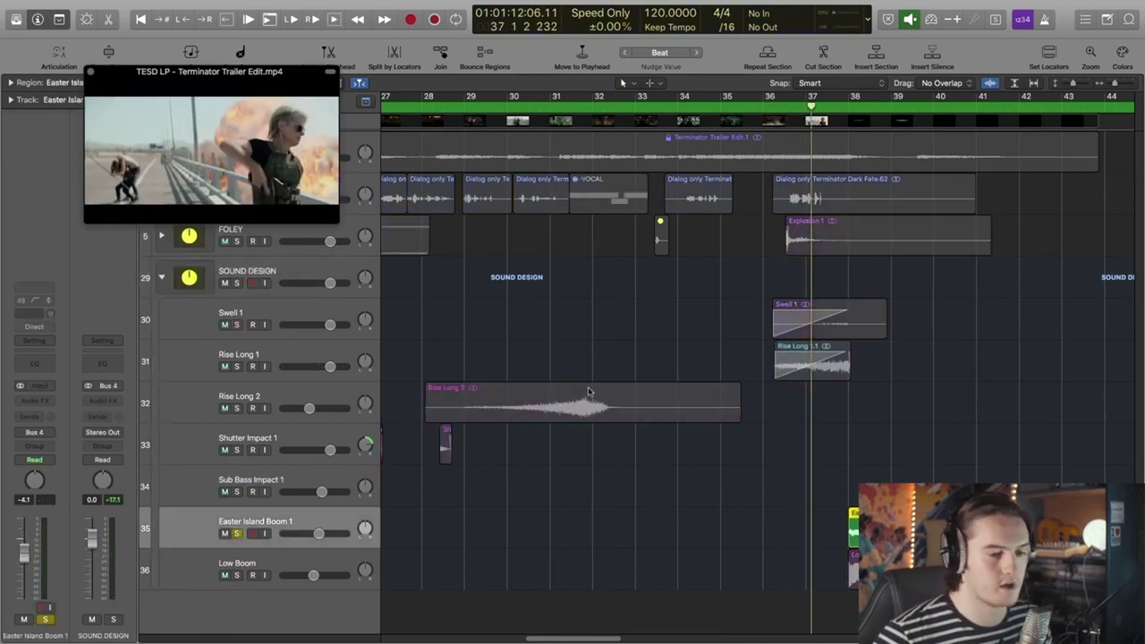
pyautogui.click(236, 575)
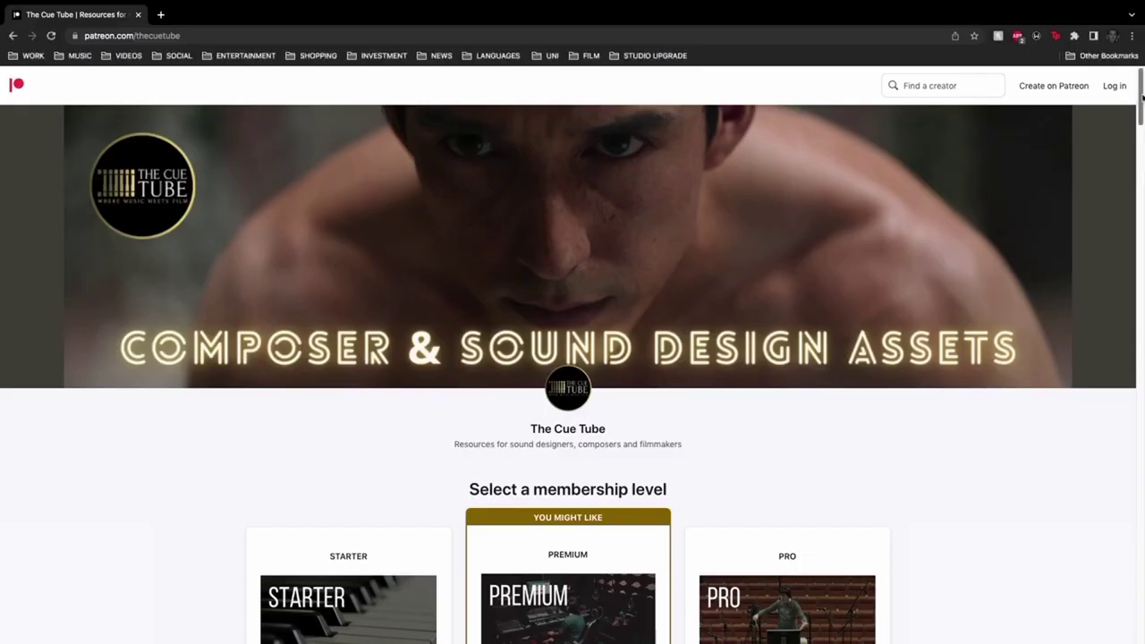
# Step: Examine the Starter, Premium and Pro membership levels on The Cue Tube's Patreon page in the browser
pyautogui.scroll(-5, 1141, 97)
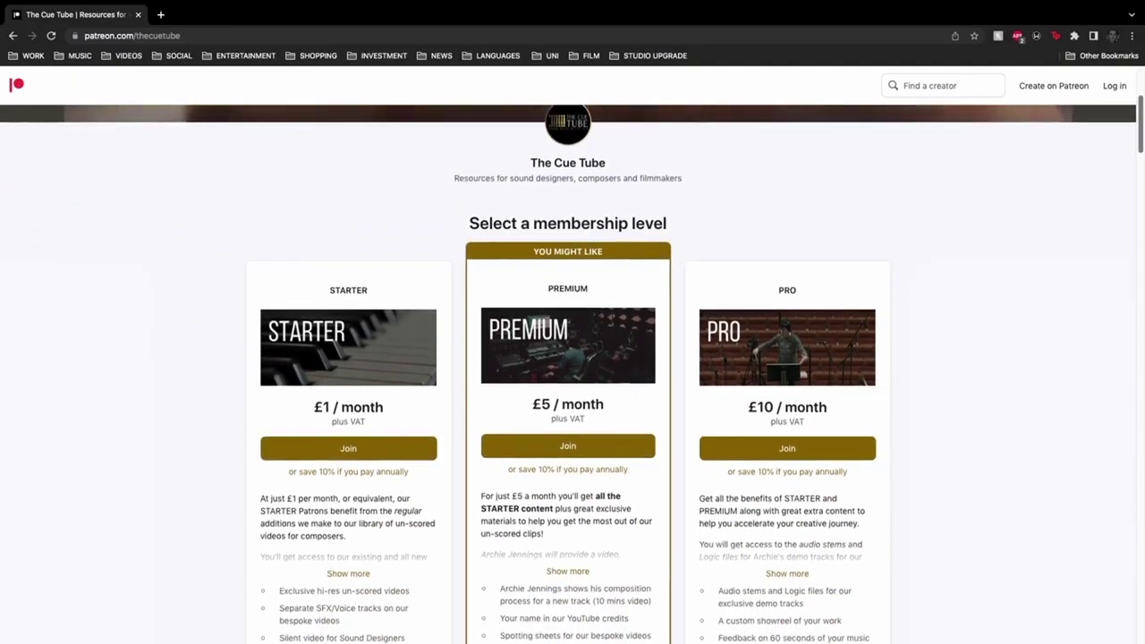
pyautogui.scroll(-1, 573, 358)
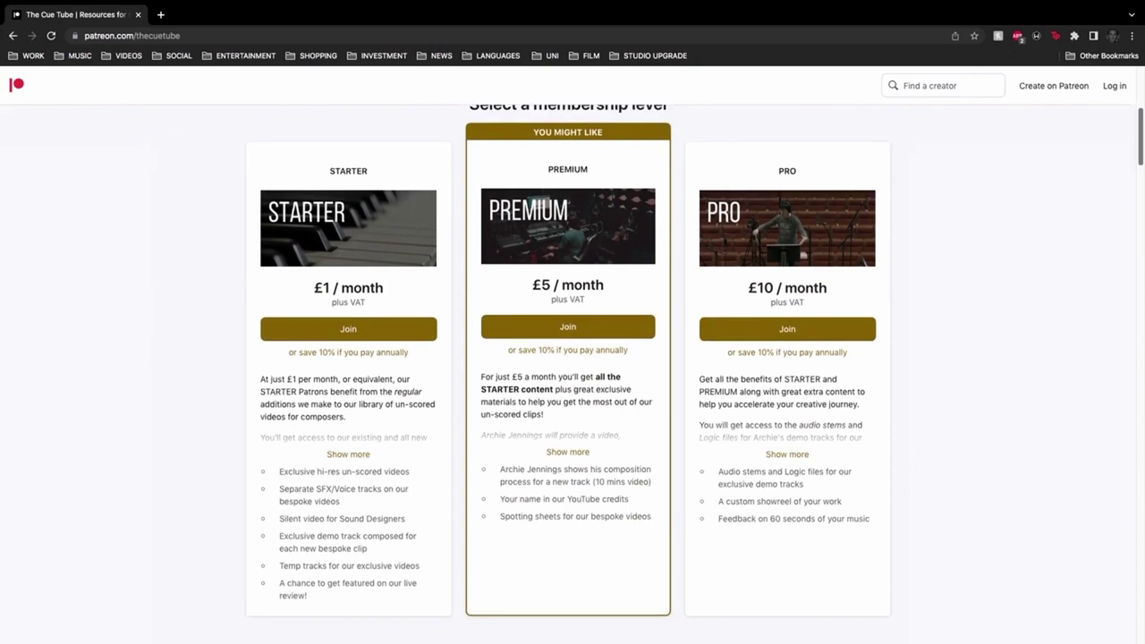
pyautogui.scroll(-3, 572, 358)
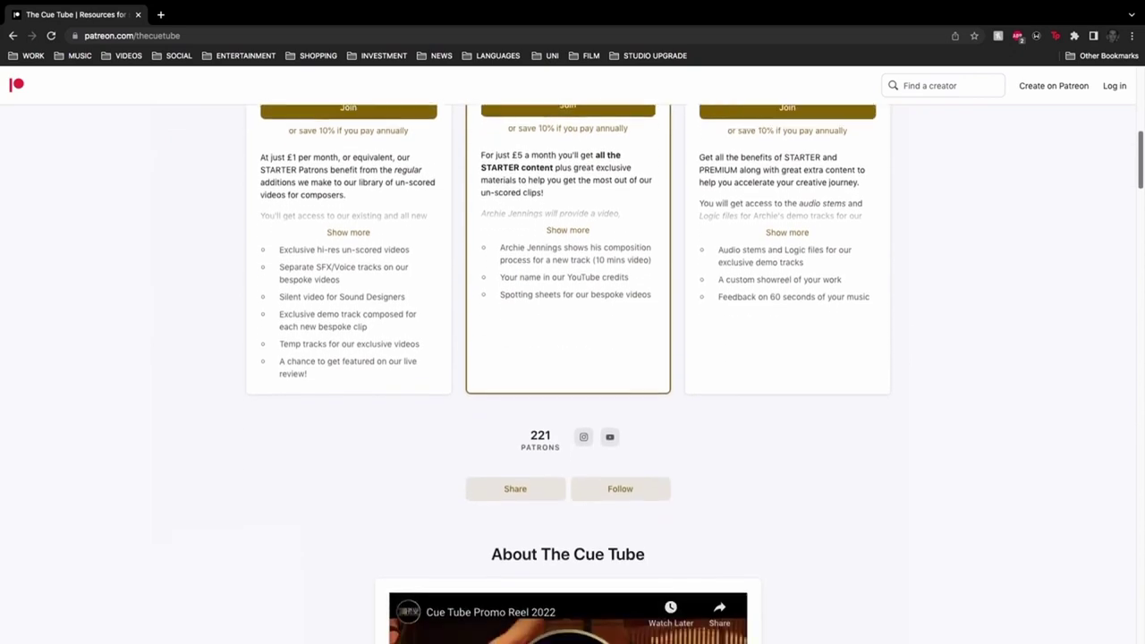
pyautogui.scroll(-3, 573, 358)
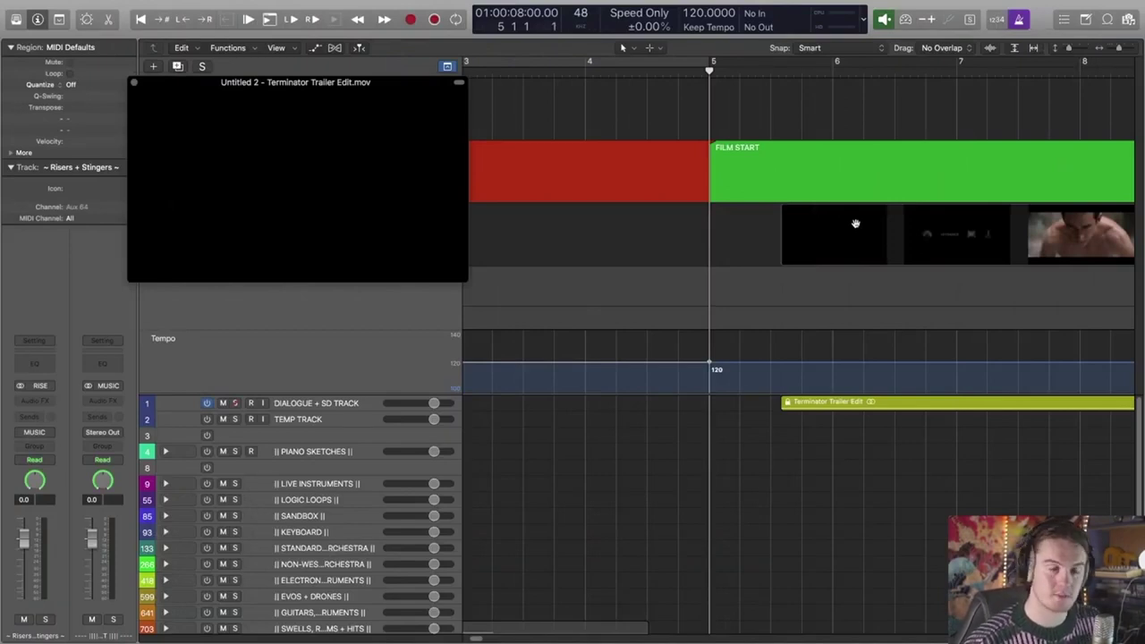
# Step: Raise the tempo point at bar 5, where the film starts, to 198 BPM in the tempo track
pyautogui.press('super+a')
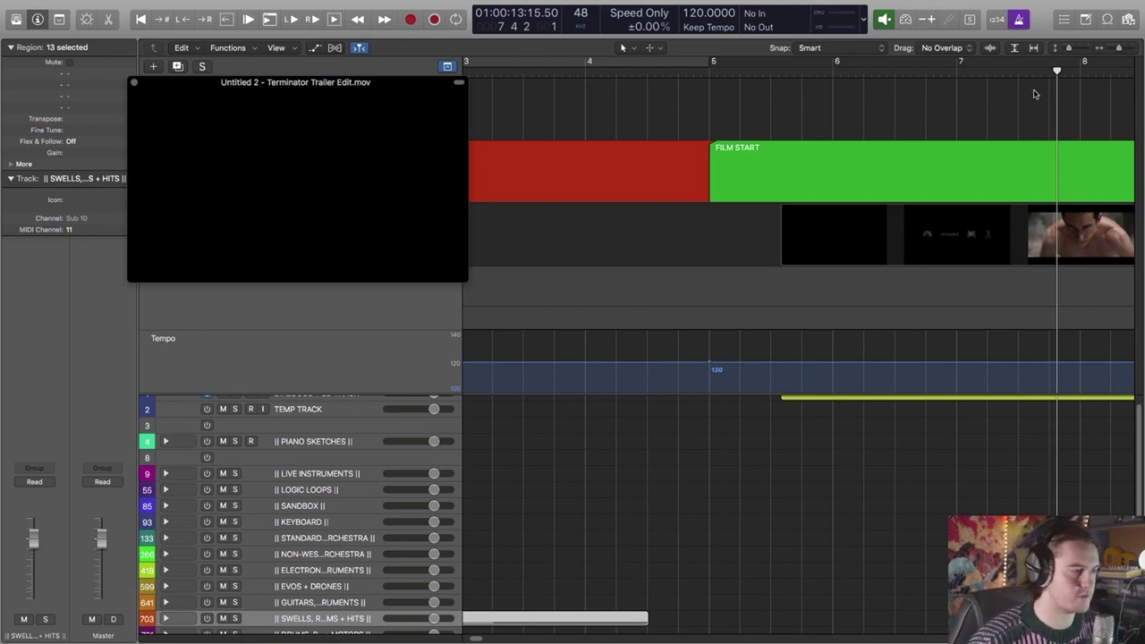
pyautogui.moveTo(441, 392); pyautogui.dragTo(440, 389)
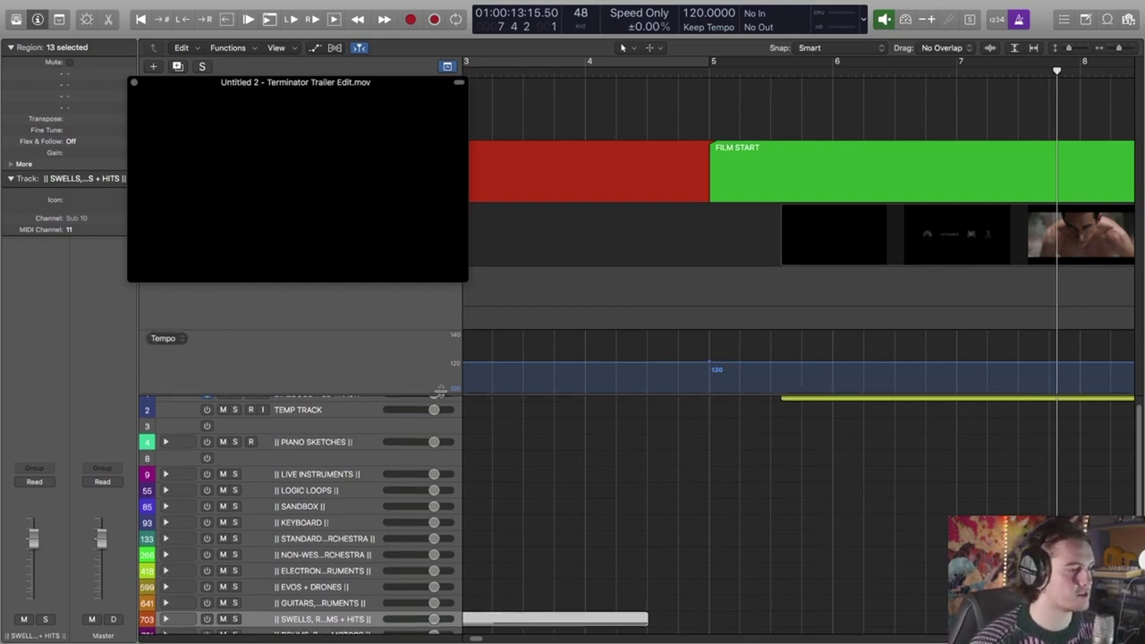
pyautogui.moveTo(714, 368); pyautogui.dragTo(751, 245)
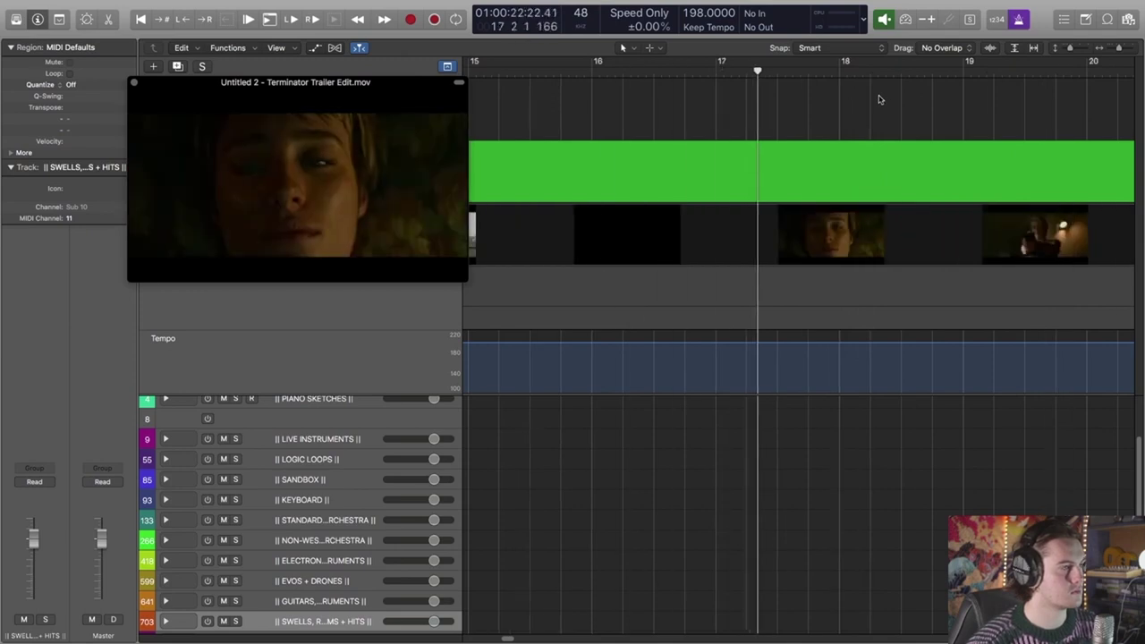
# Step: Place the playhead at bar 17 and move the movie window away from the track list
pyautogui.click(702, 69)
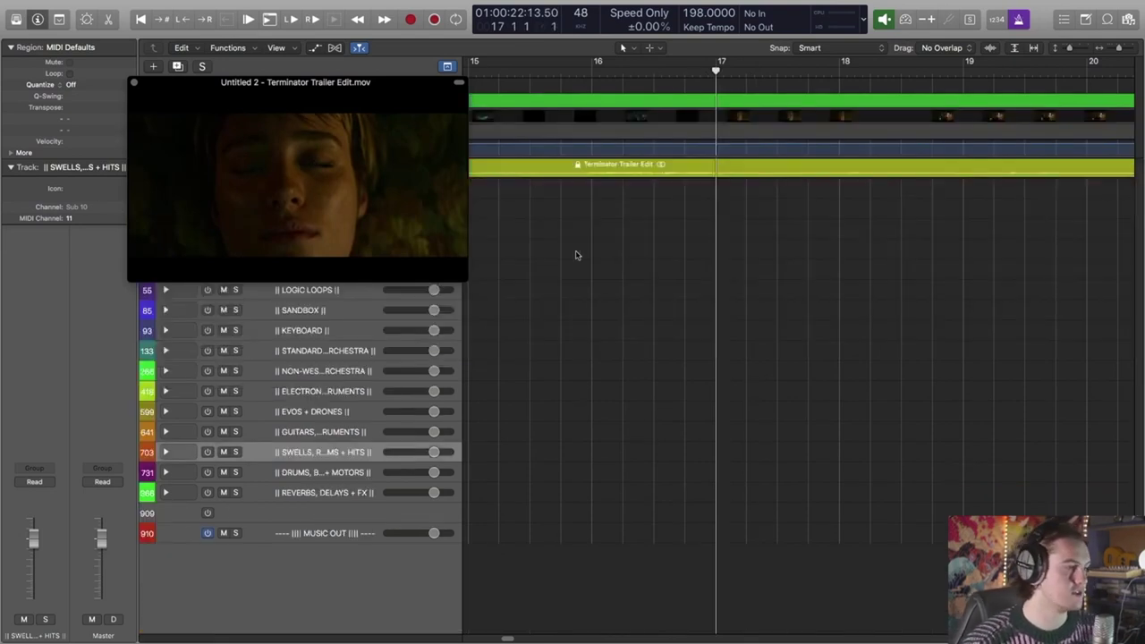
pyautogui.press('z')
pyautogui.moveTo(368, 230); pyautogui.dragTo(324, 204)
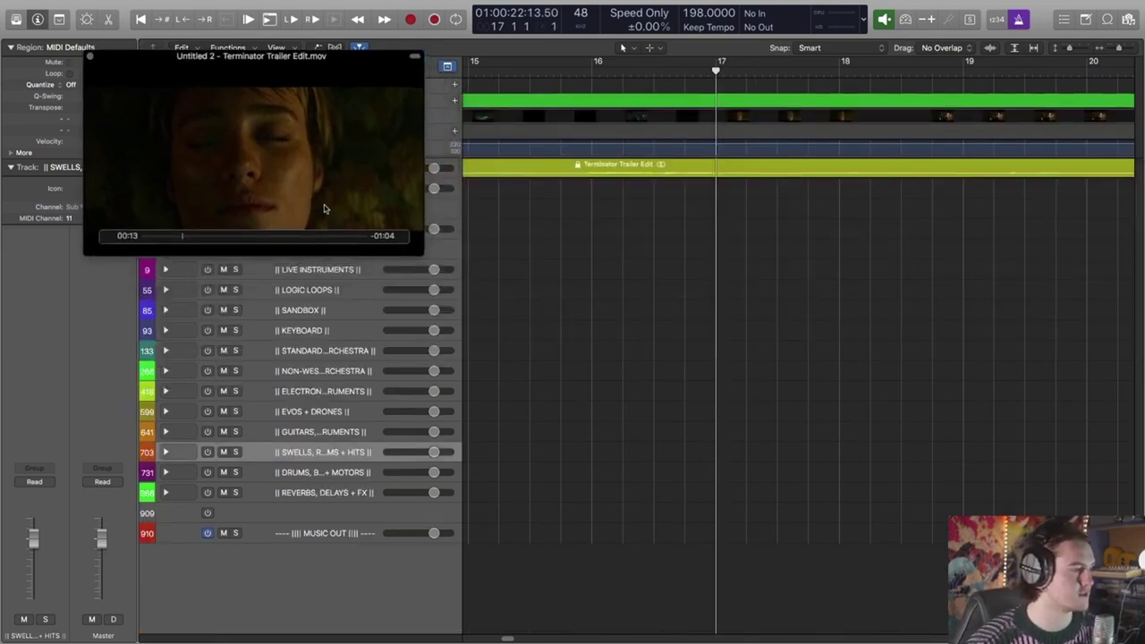
pyautogui.click(326, 309)
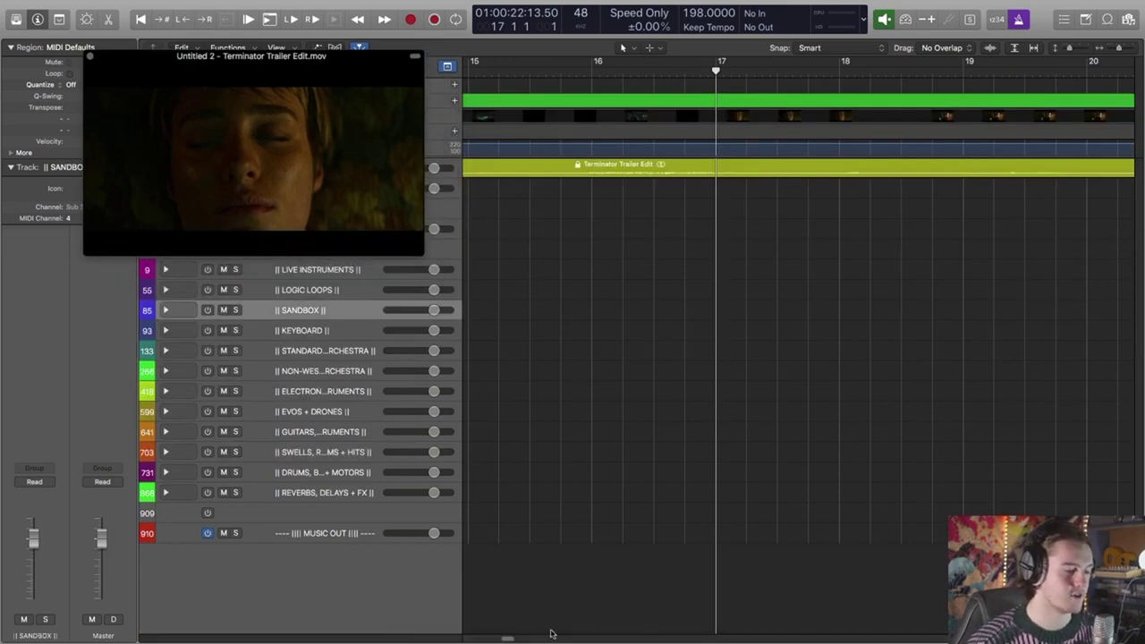
# Step: Position the playhead exactly at bar 9, on the trailer's first shot of the crouching man
pyautogui.hscroll(-15, 796, 349)
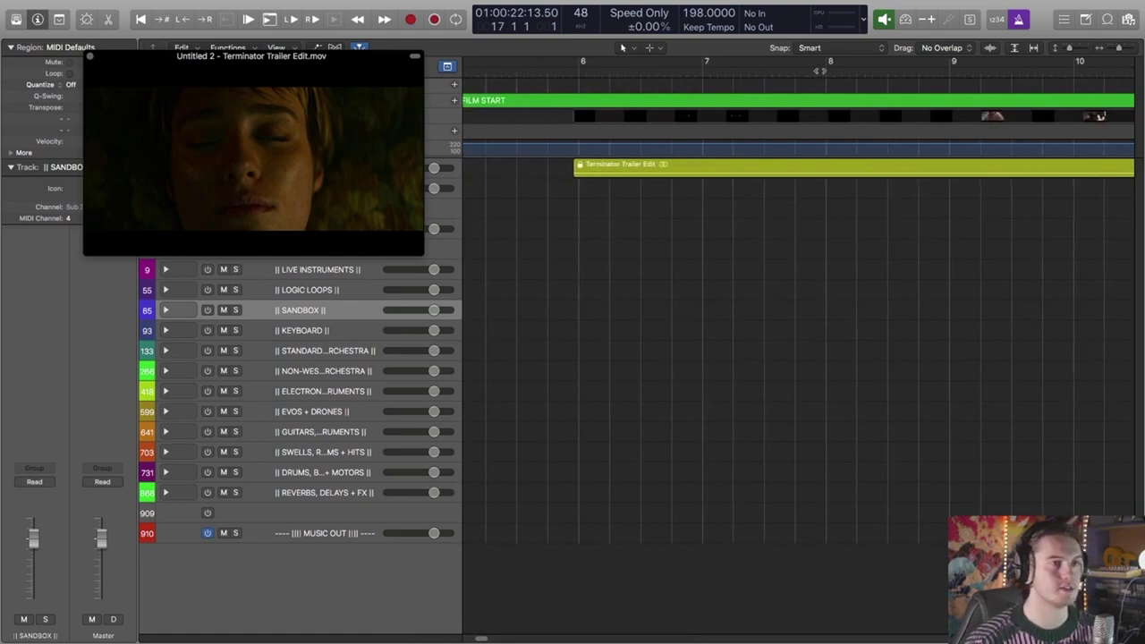
pyautogui.click(824, 70)
pyautogui.click(951, 69)
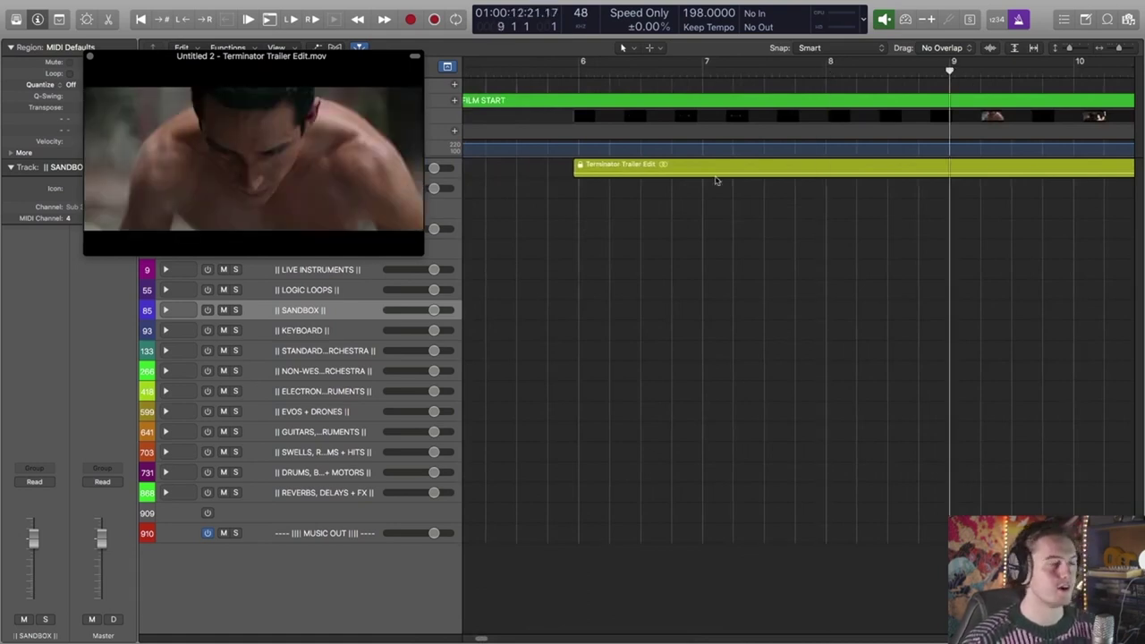
pyautogui.moveTo(944, 73)
pyautogui.mouseDown()
pyautogui.moveTo(919, 71)
pyautogui.moveTo(954, 74)
pyautogui.mouseUp()
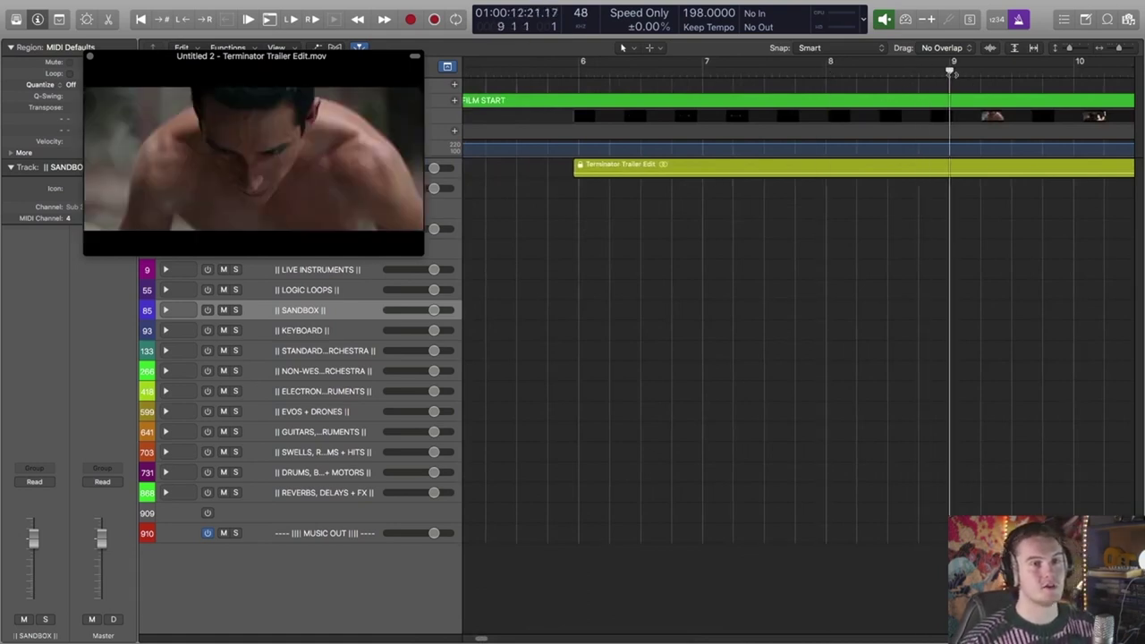
# Step: Expand the Synth Leads stack and switch on its A1 Pandemic track with the movie window moved clear
pyautogui.hscroll(-10, 560, 313)
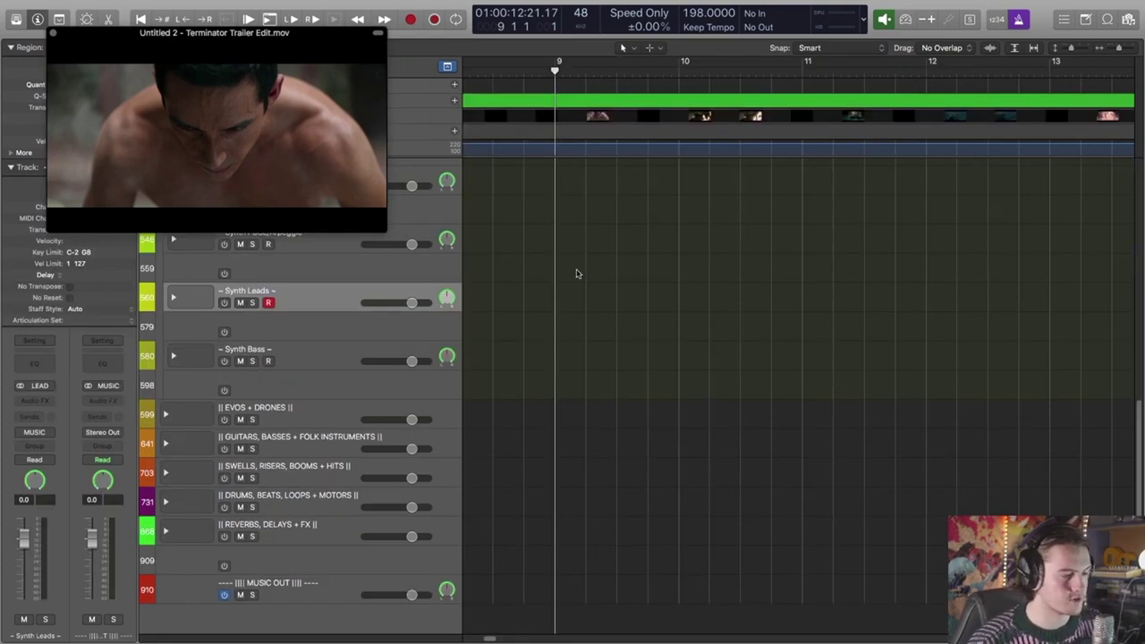
pyautogui.moveTo(159, 135); pyautogui.dragTo(138, 121)
pyautogui.click(174, 297)
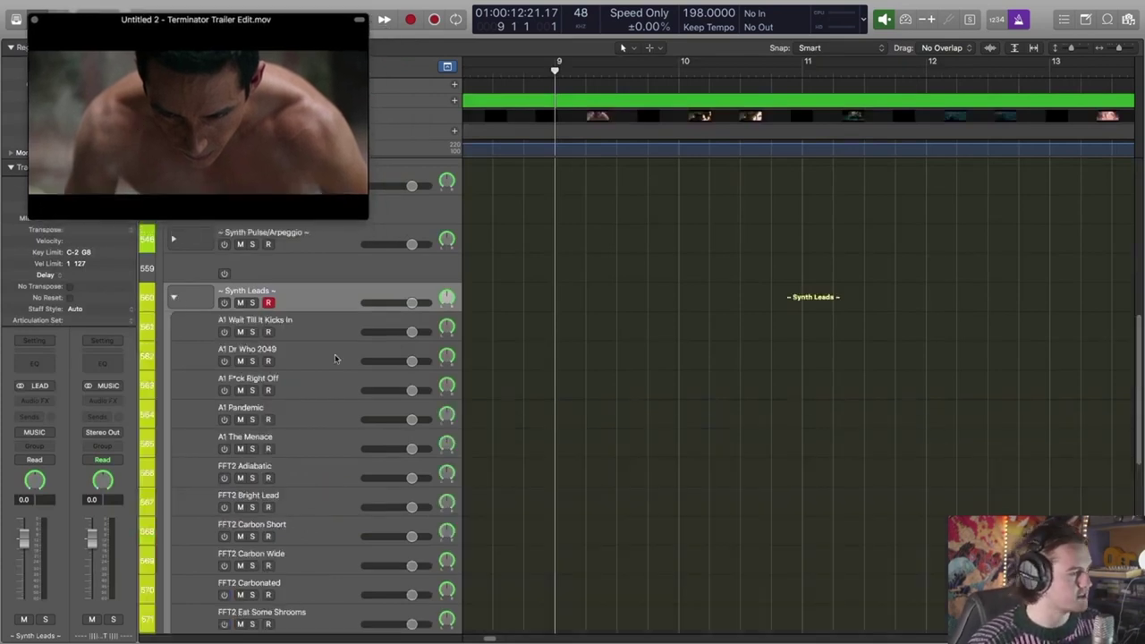
pyautogui.scroll(-1, 332, 375)
pyautogui.click(285, 410)
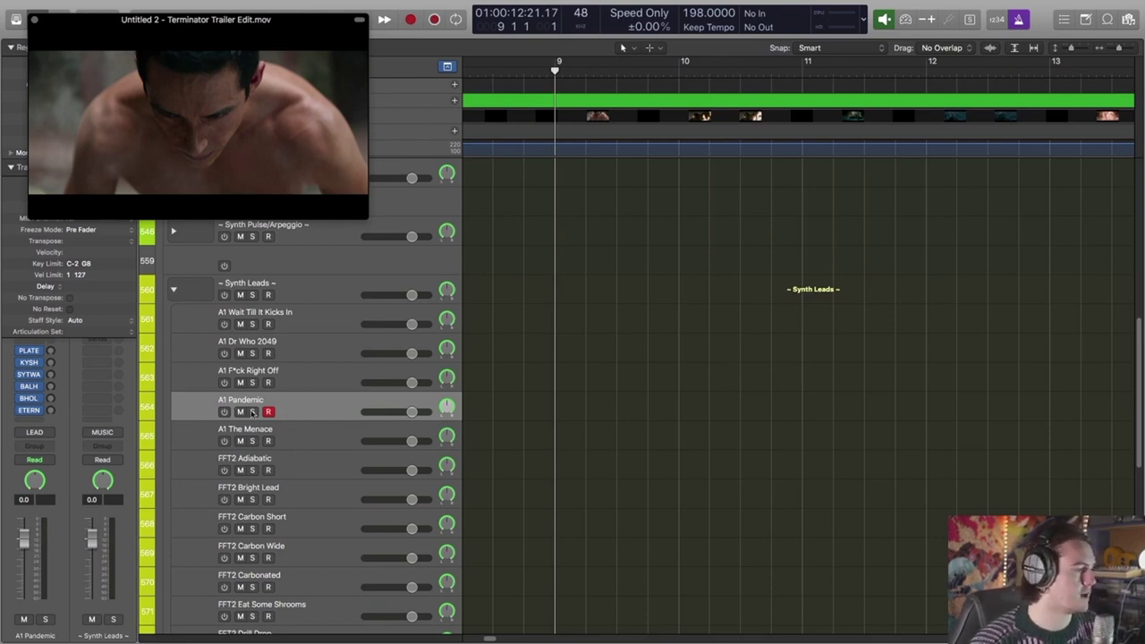
pyautogui.click(224, 411)
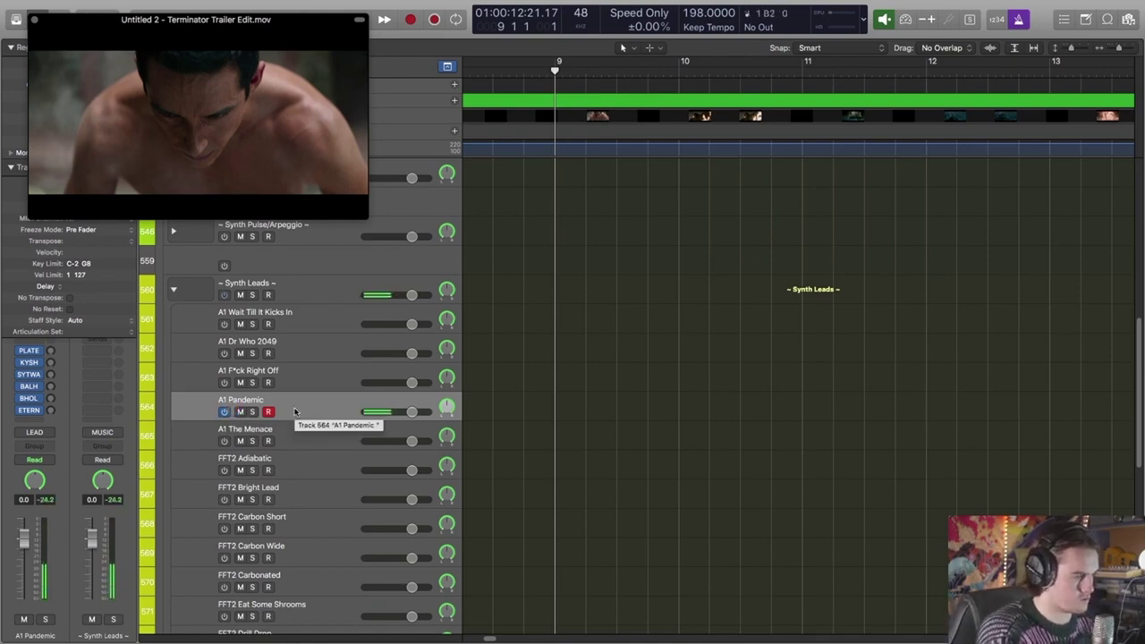
# Step: Record a repeated low synth note on A1 Pandemic from bar 9 to about bar 17 and open the region in the Piano Roll
pyautogui.press('r')
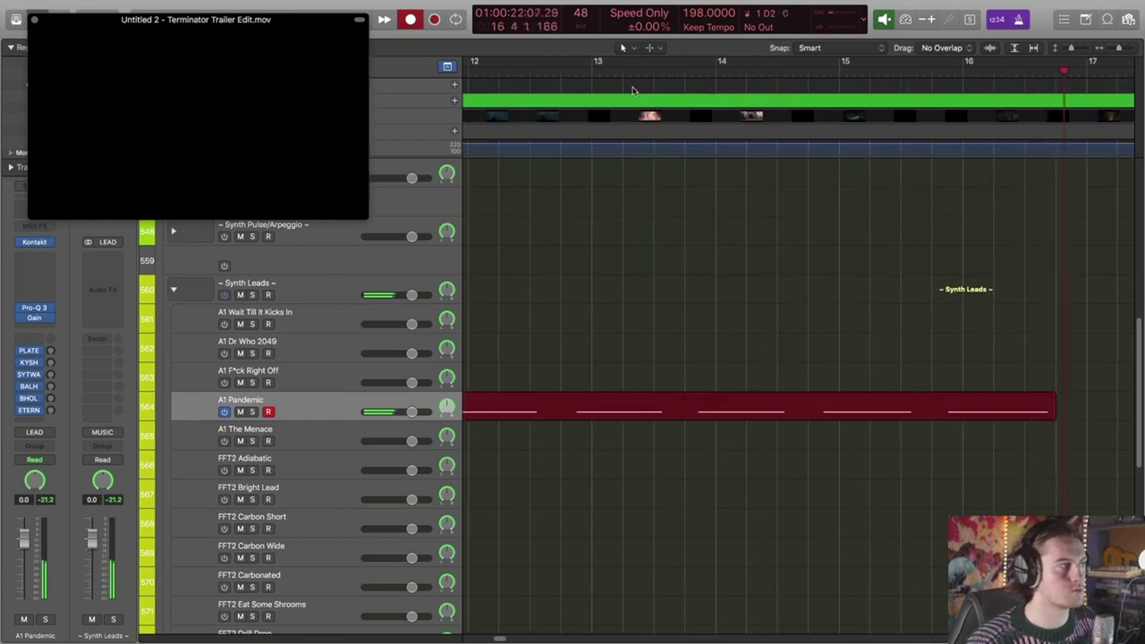
pyautogui.press('space')
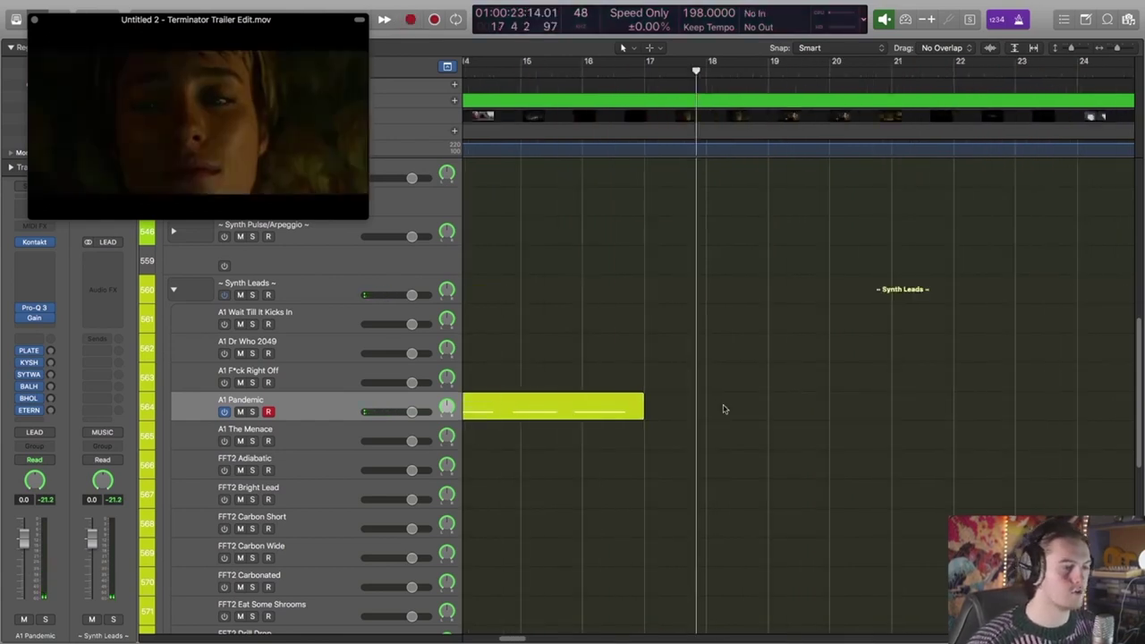
pyautogui.doubleClick(604, 412)
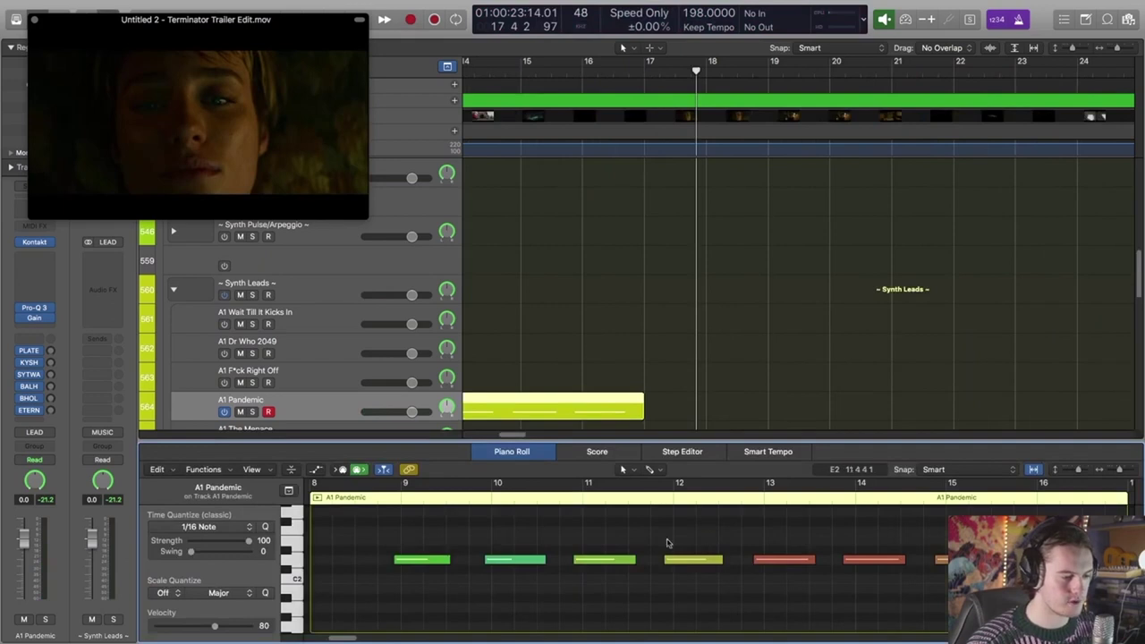
# Step: Quantize all the recorded notes in the A1 Pandemic region to 1/4 Note
pyautogui.click(264, 526)
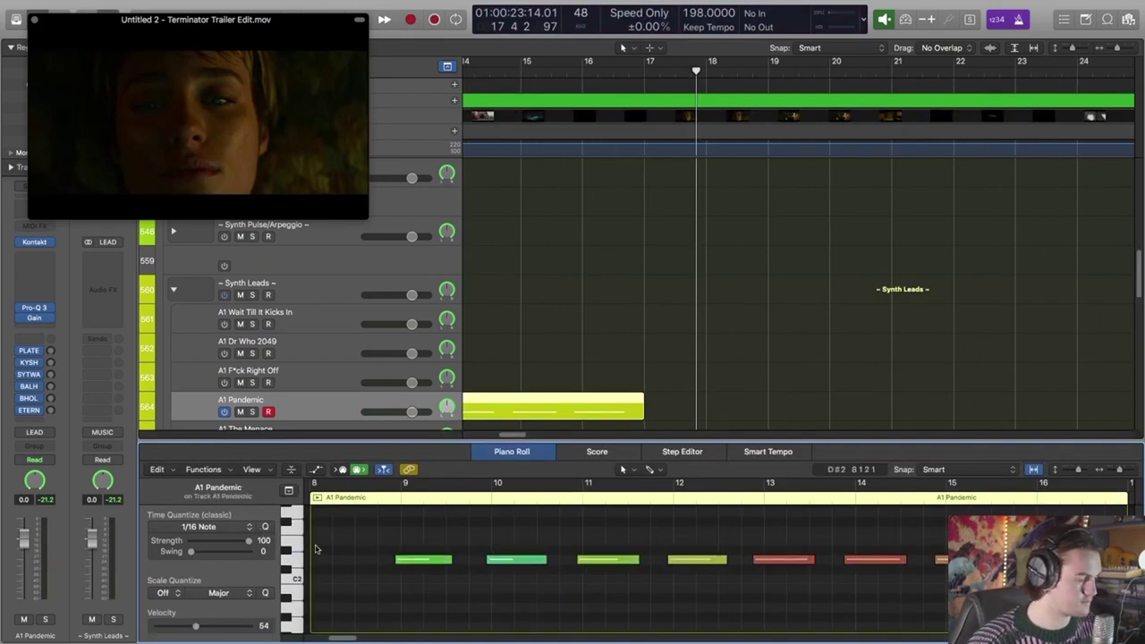
pyautogui.click(233, 526)
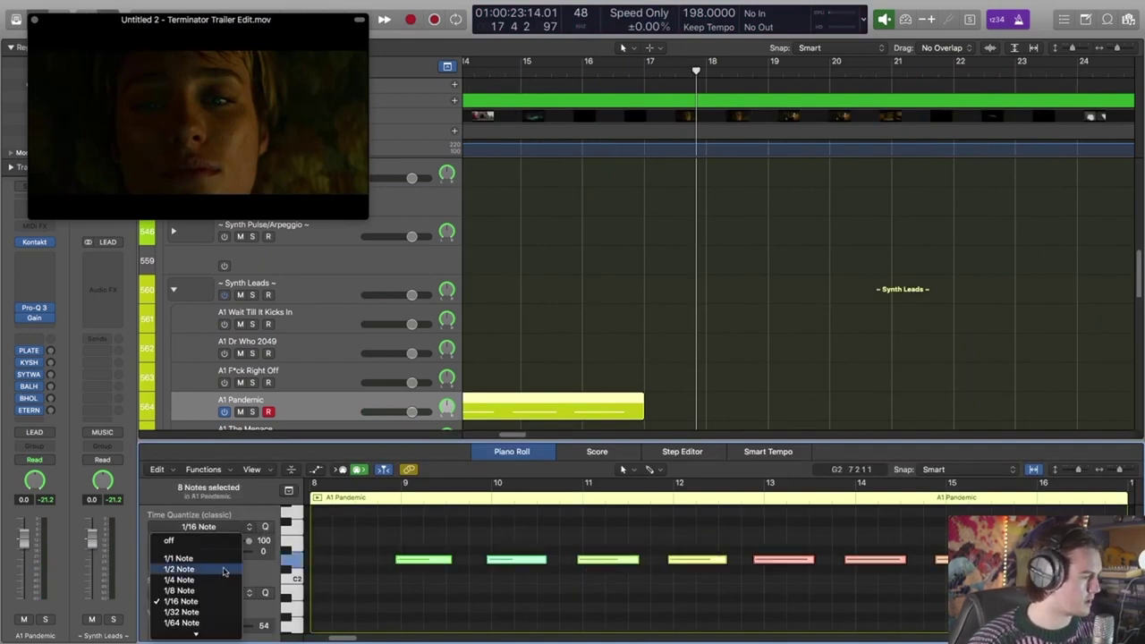
pyautogui.press('Return')
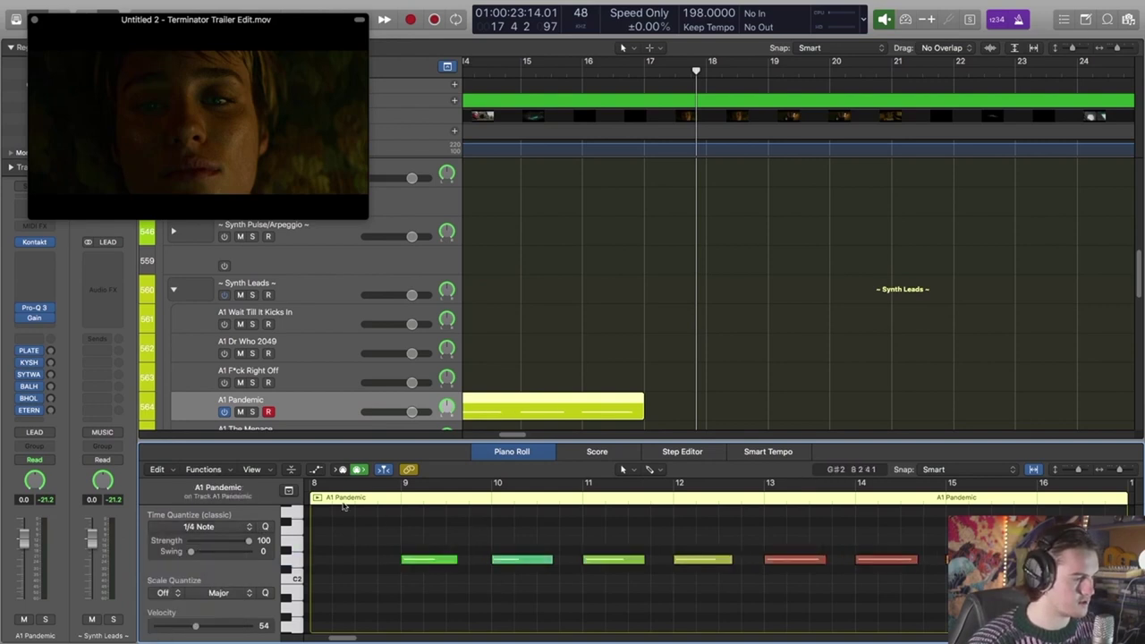
# Step: Play the quantized A1 Pandemic part against the trailer and lengthen its last note to bar 17
pyautogui.hotkey('shift', 'space')
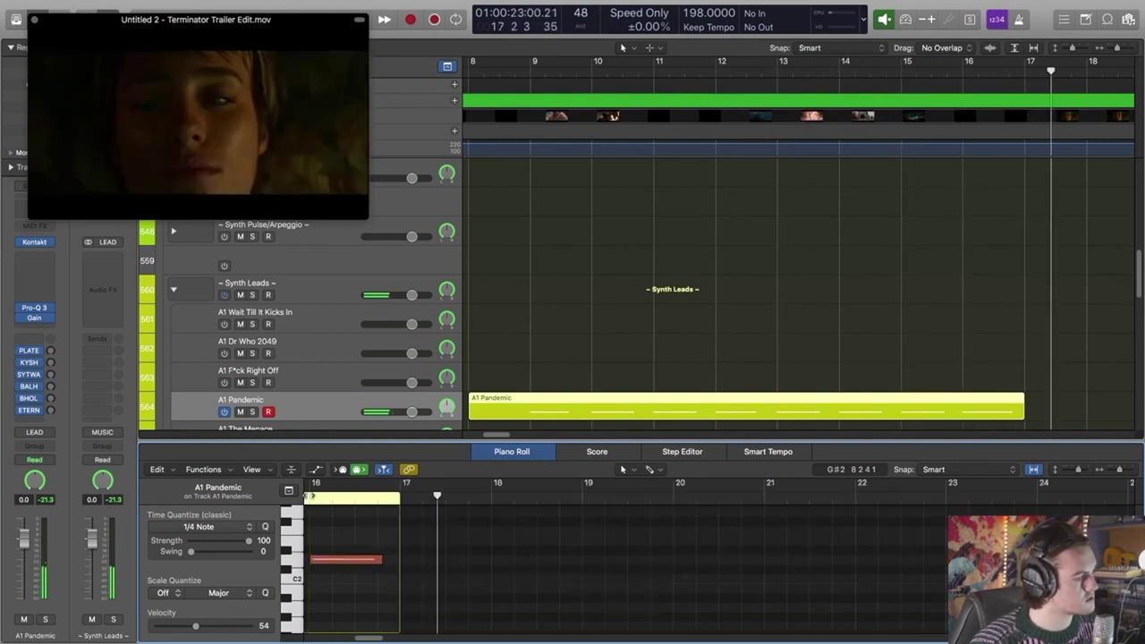
pyautogui.moveTo(550, 562); pyautogui.dragTo(572, 561)
pyautogui.click(369, 494)
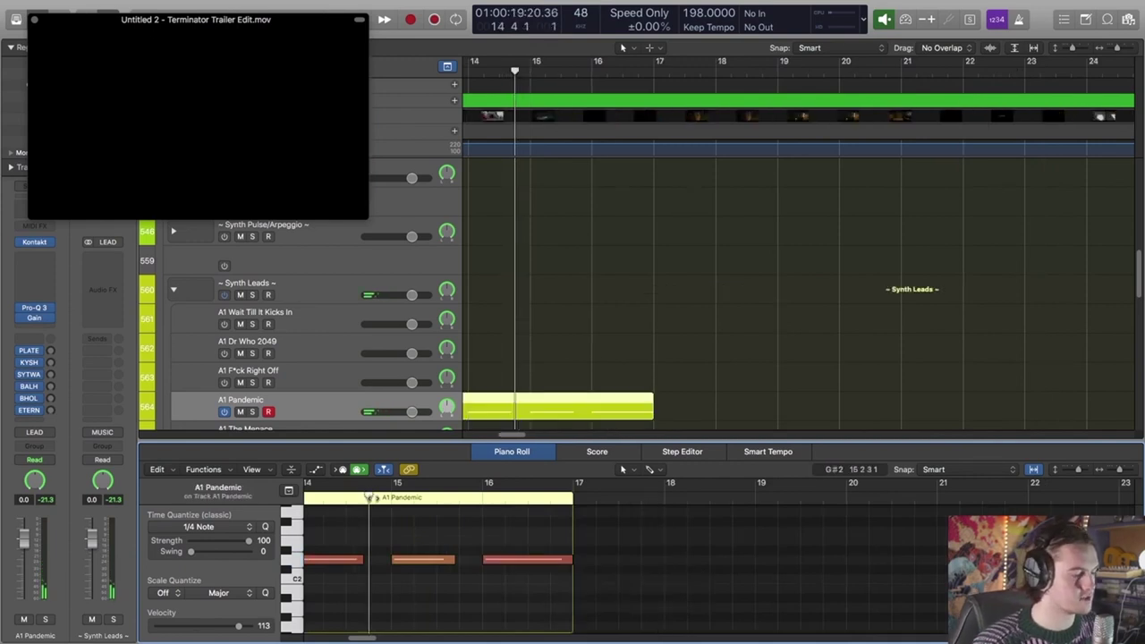
# Step: Add a raised CHV reverb send to the A1 Pandemic track and play the part back with it
pyautogui.click(49, 401)
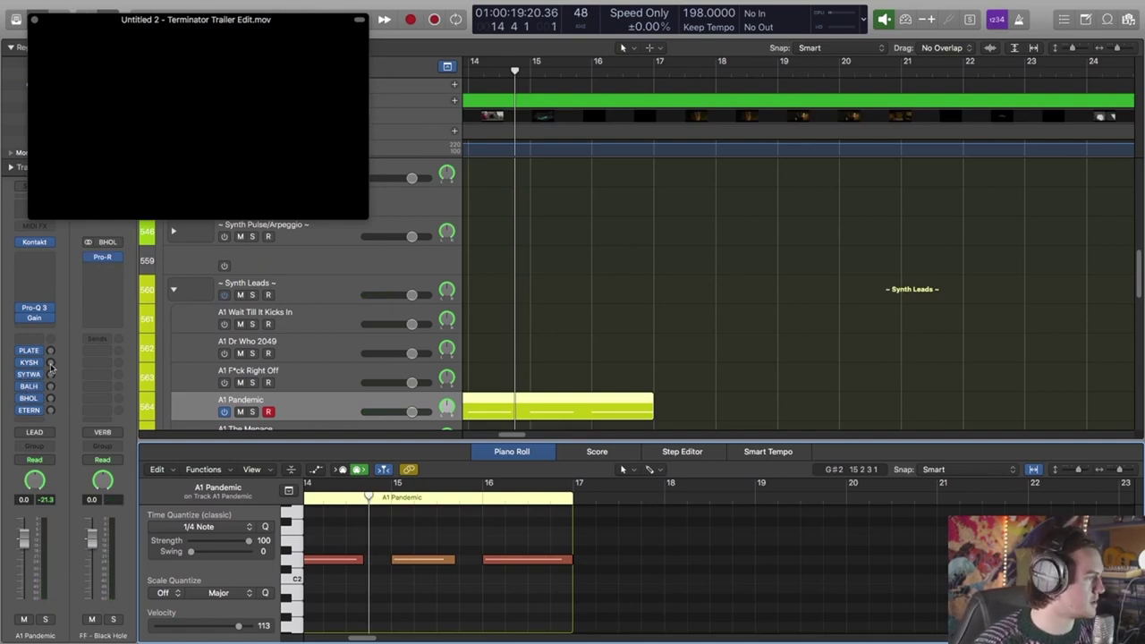
pyautogui.click(42, 422)
pyautogui.moveTo(54, 436)
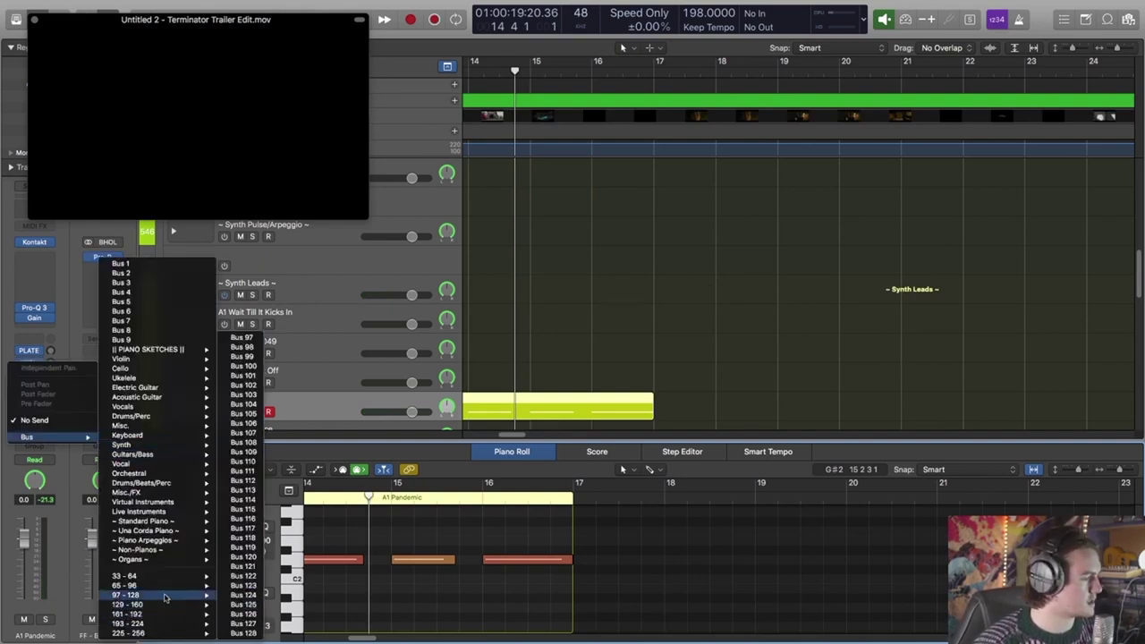
pyautogui.moveTo(161, 585)
pyautogui.moveTo(260, 337)
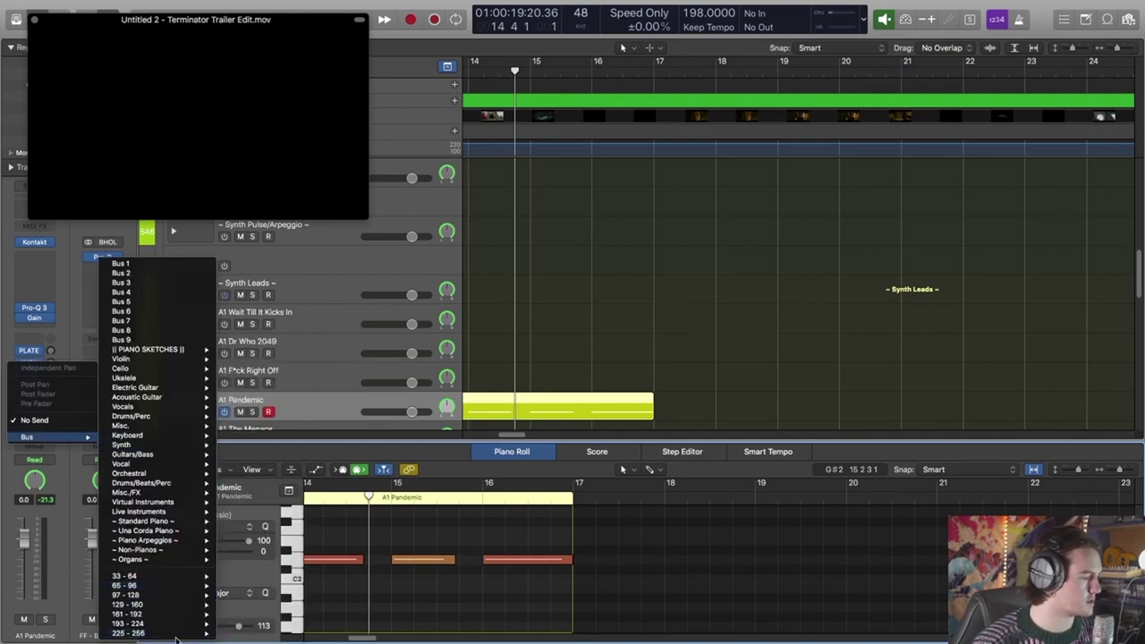
pyautogui.moveTo(134, 624)
pyautogui.moveTo(255, 595)
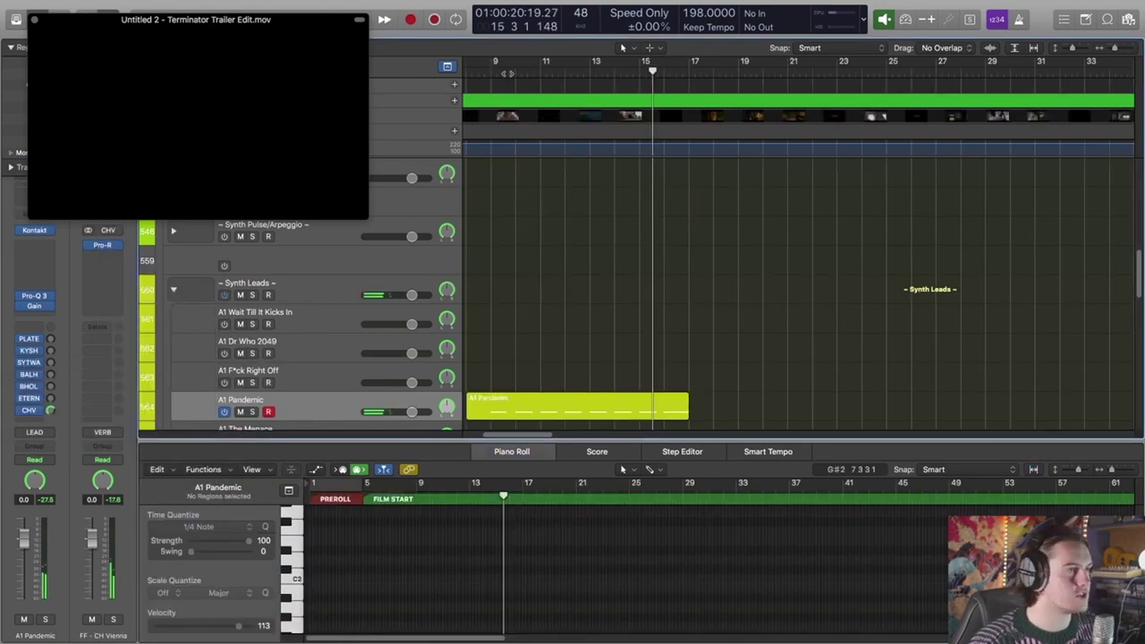
pyautogui.press('space')
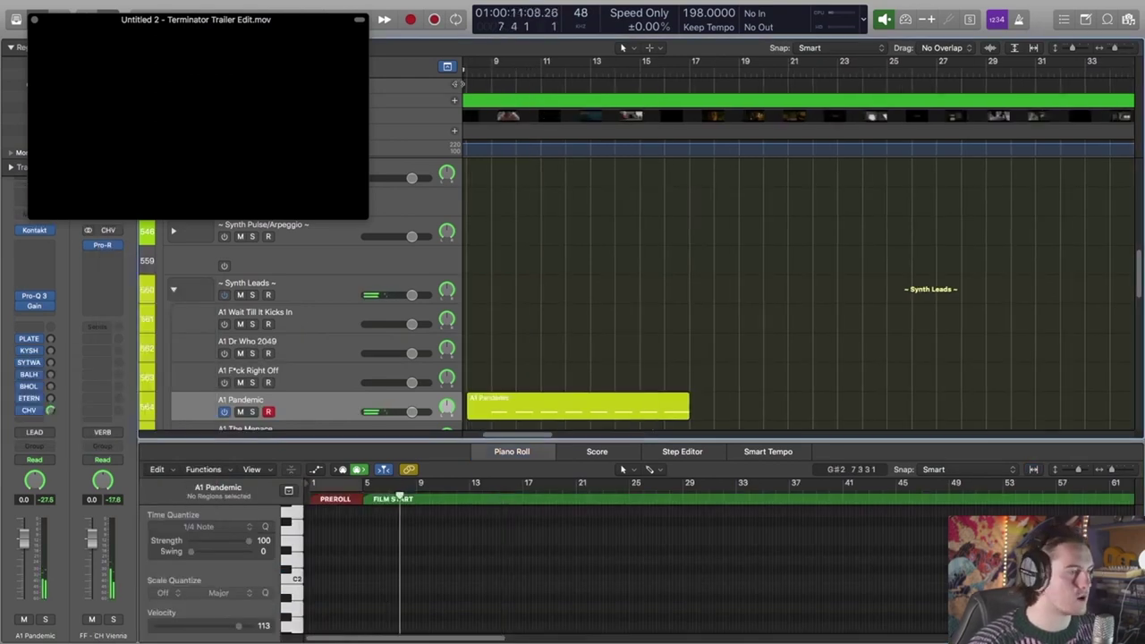
# Step: Copy the A1 Pandemic region onto the A1 Dr Who 2049 and A1 The Menace tracks and audition the layers with Synth Leads soloed
pyautogui.scroll(-2, 546, 315)
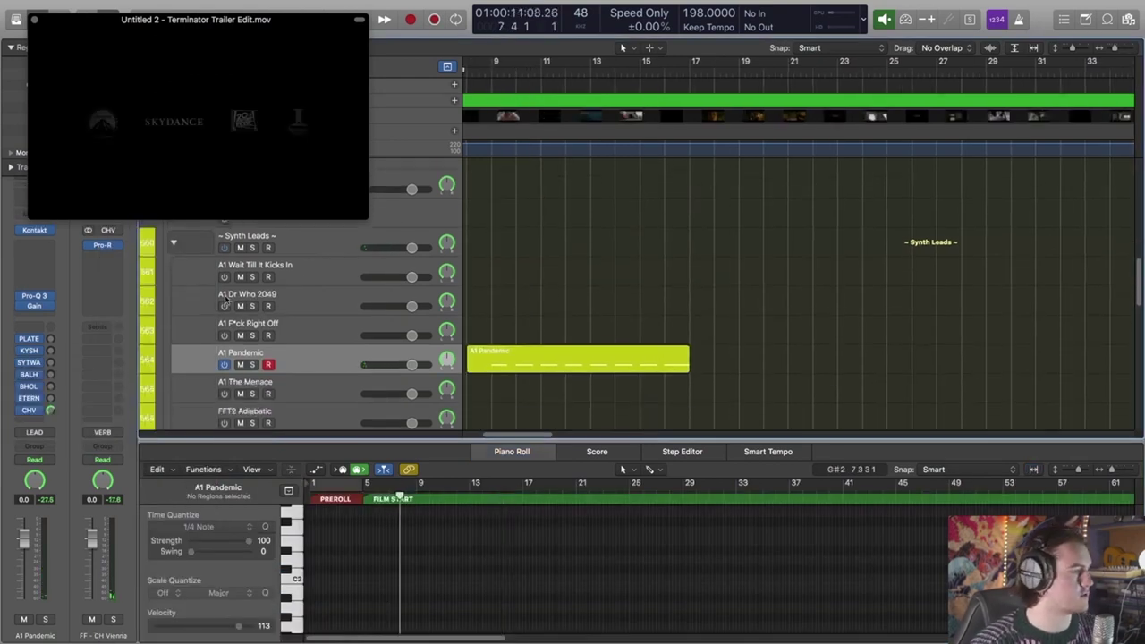
pyautogui.moveTo(501, 358); pyautogui.dragTo(501, 270)
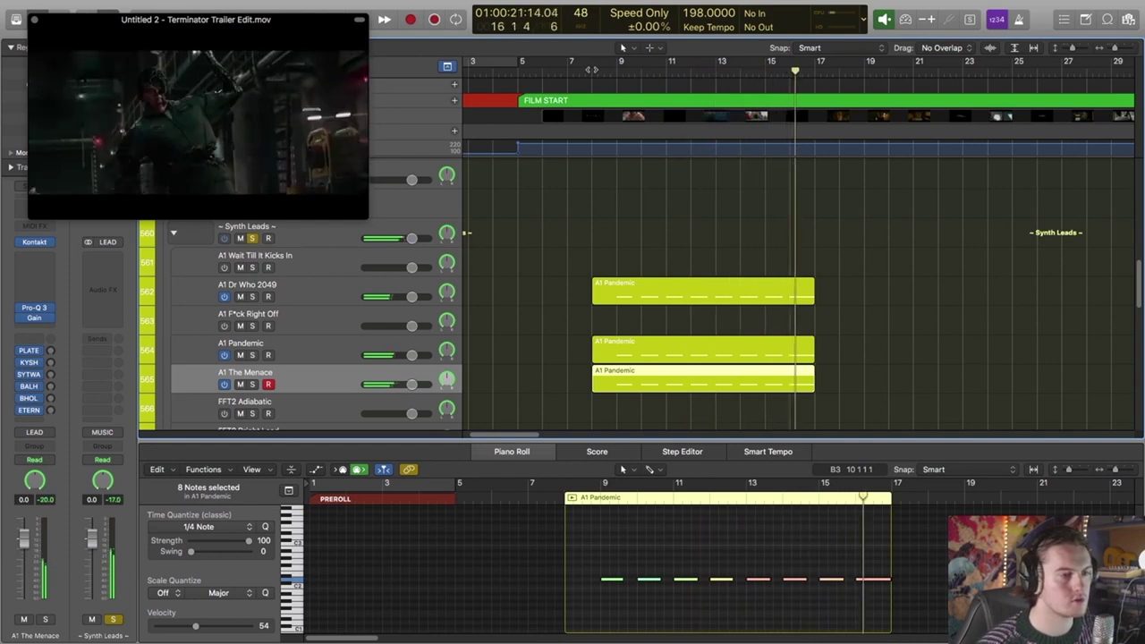
pyautogui.press('space')
pyautogui.click(572, 244)
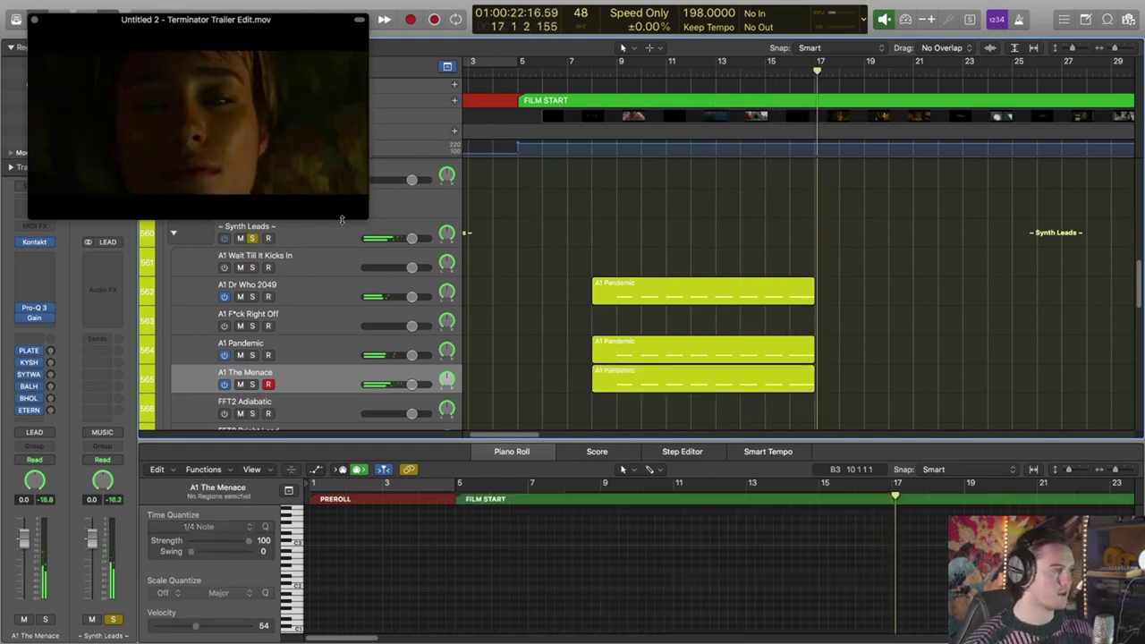
pyautogui.click(251, 238)
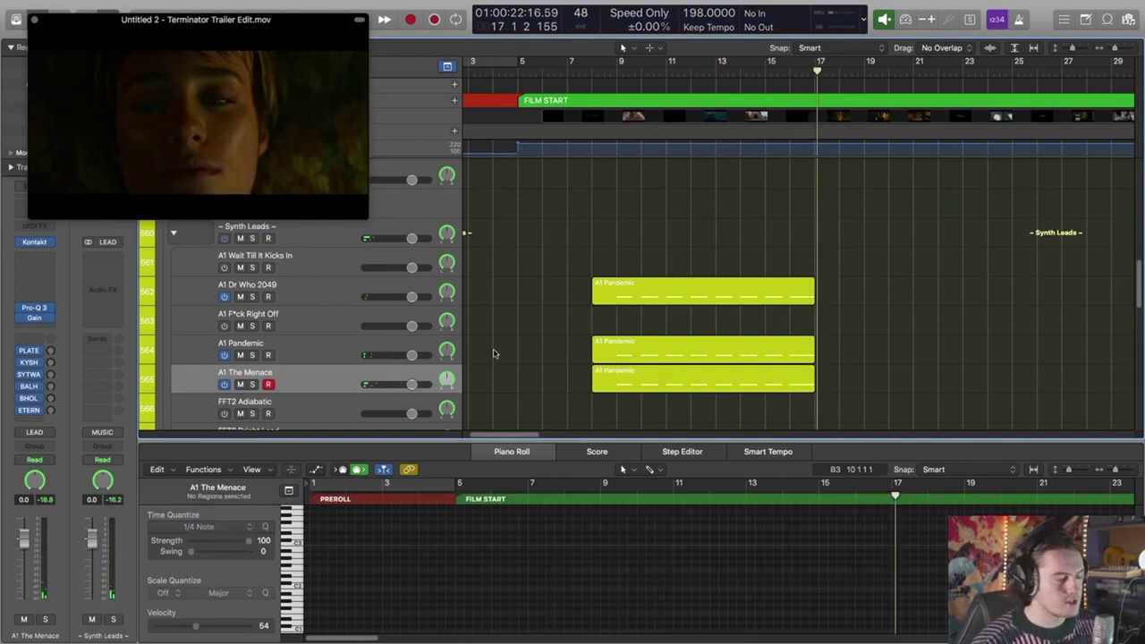
# Step: Collapse the Synth Leads stack and expand the Drums, Beats, Loops + Motors stack
pyautogui.scroll(3, 368, 308)
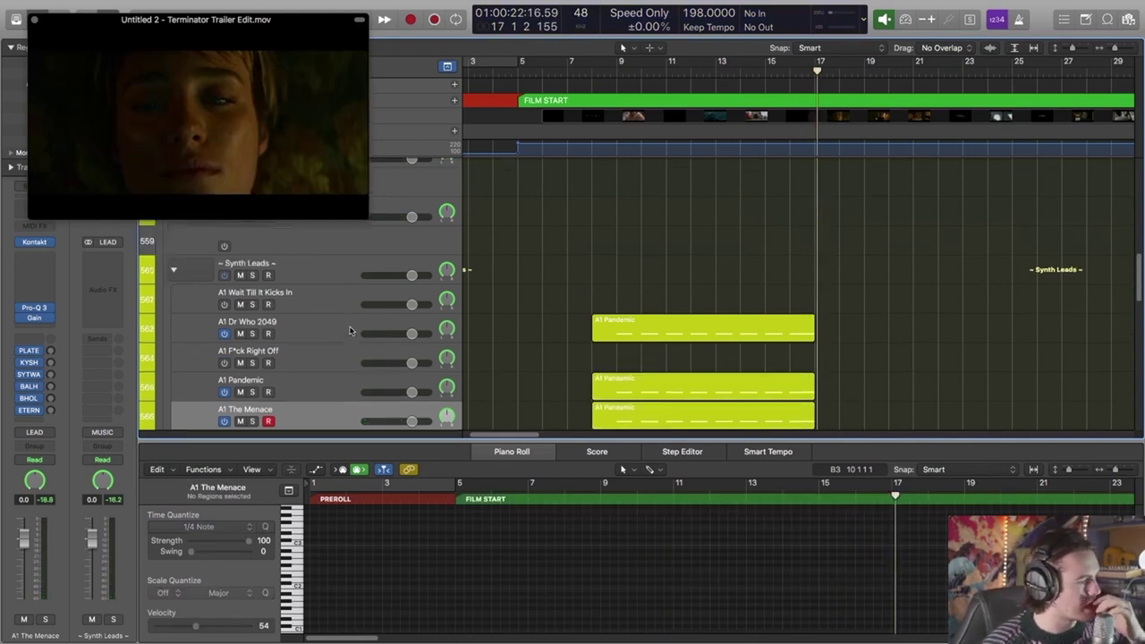
pyautogui.click(173, 285)
pyautogui.scroll(12, 200, 319)
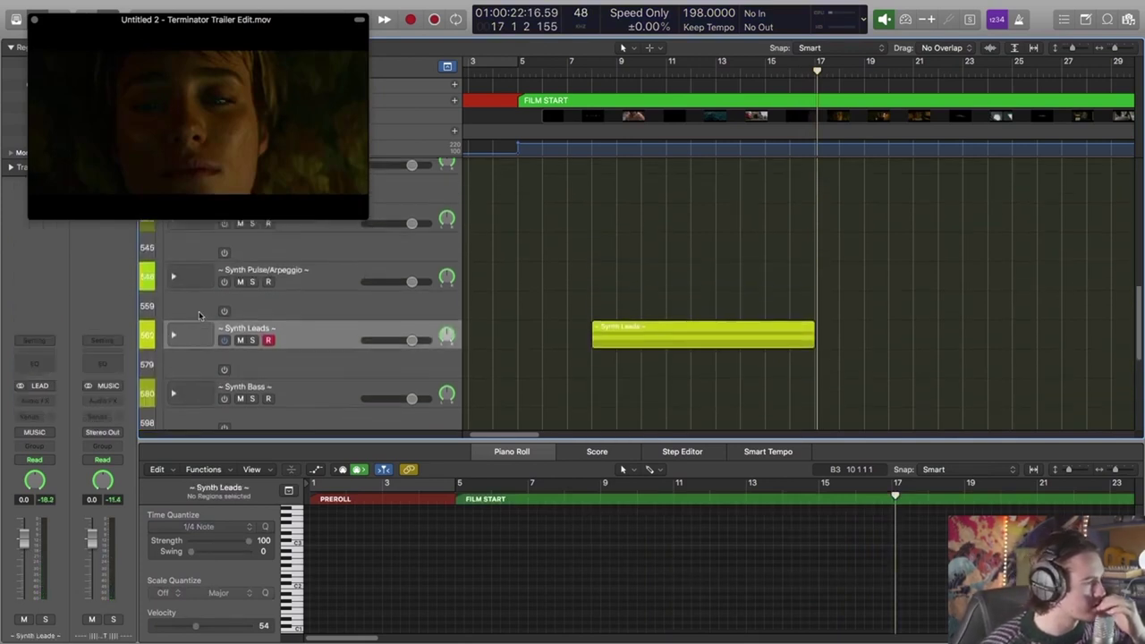
pyautogui.scroll(10, 201, 318)
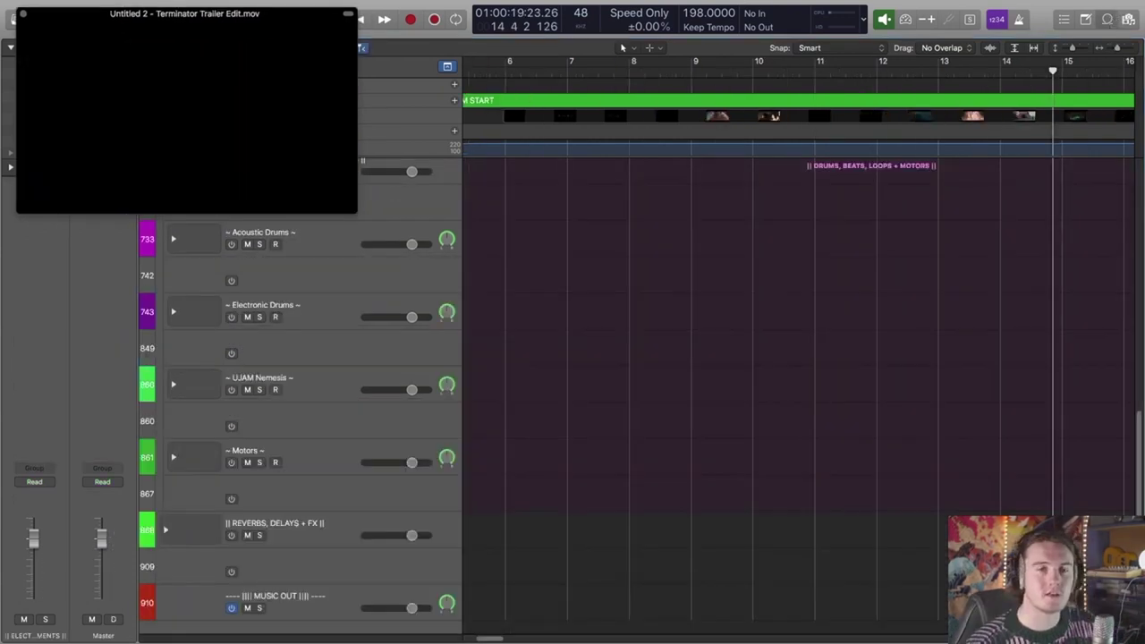
# Step: Search the loop library for "tick" and audition Clock Tick 1 and Clock Tick 2
pyautogui.click(1107, 19)
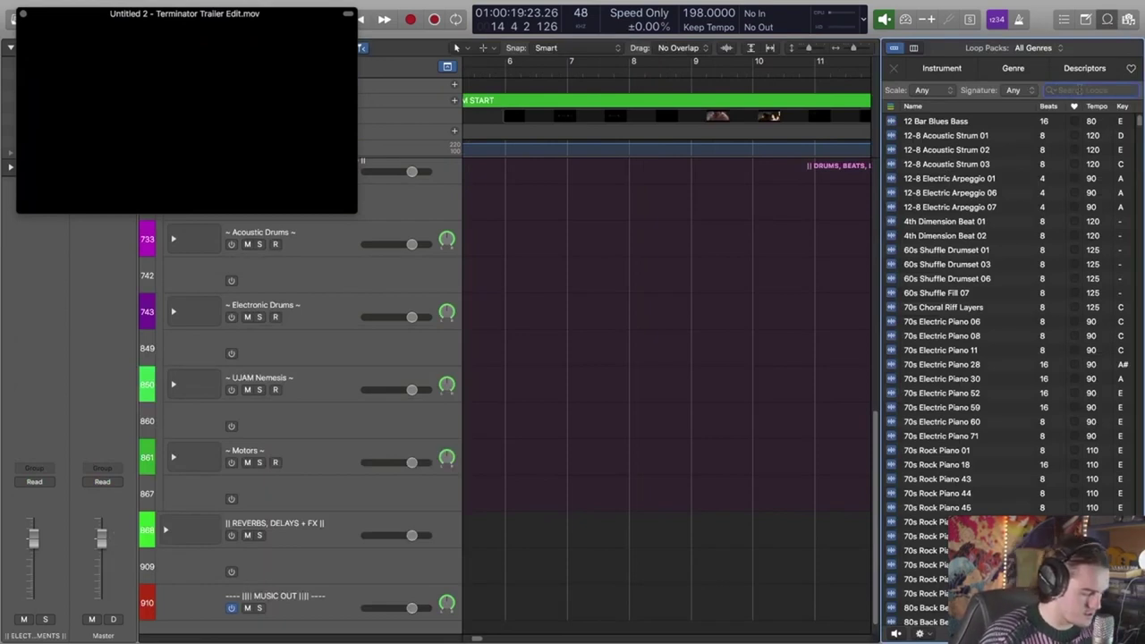
pyautogui.write('tick')
pyautogui.press('Return')
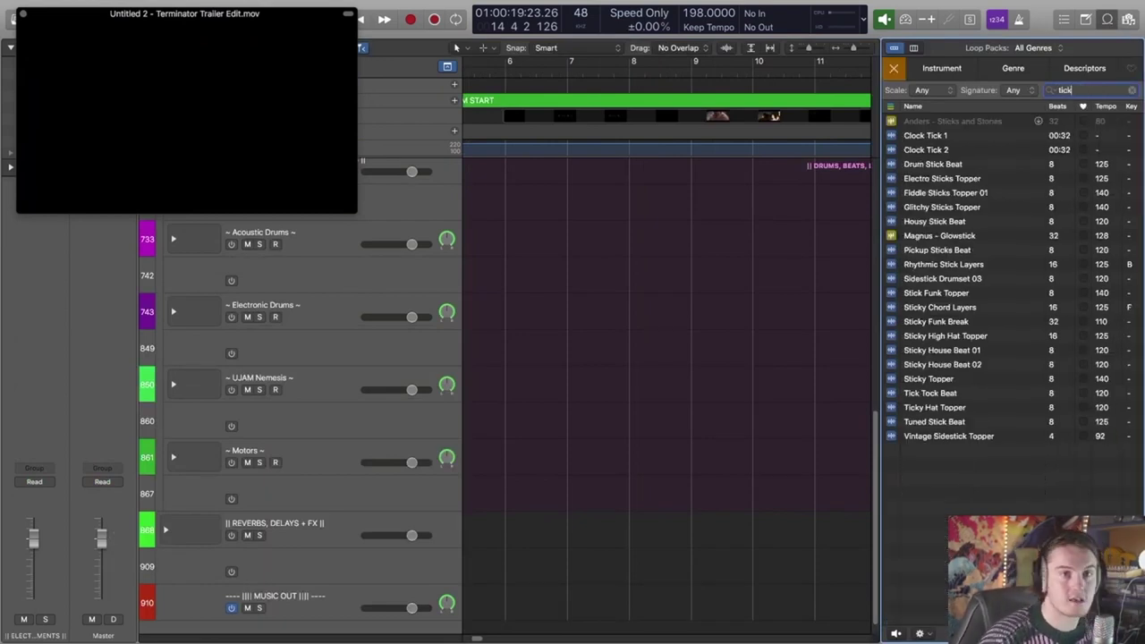
pyautogui.click(990, 135)
pyautogui.click(985, 149)
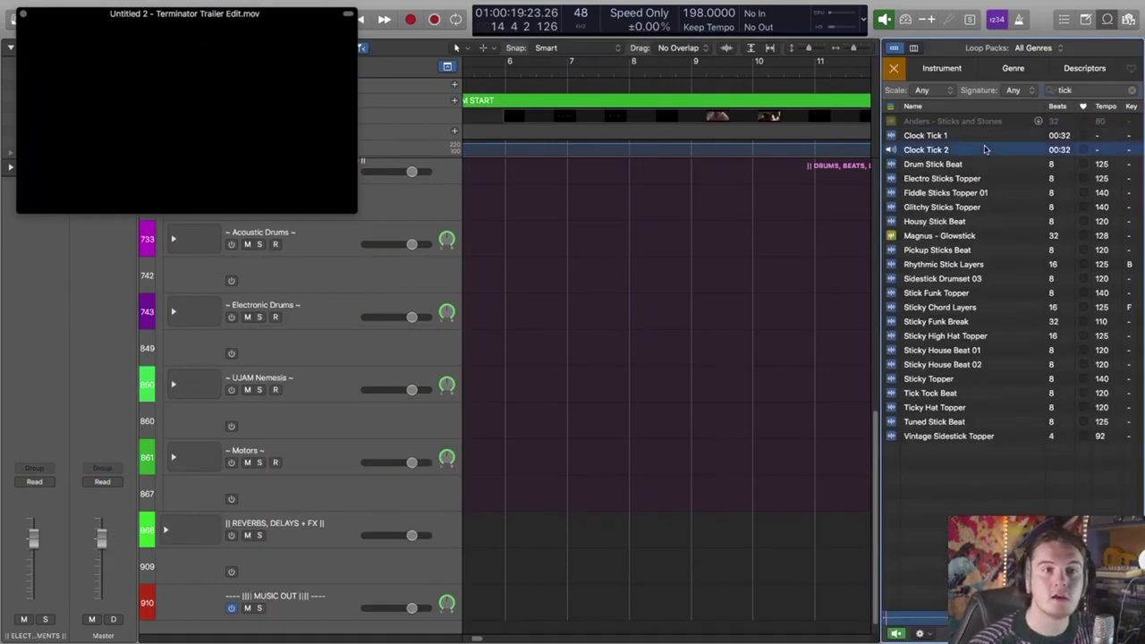
pyautogui.click(980, 139)
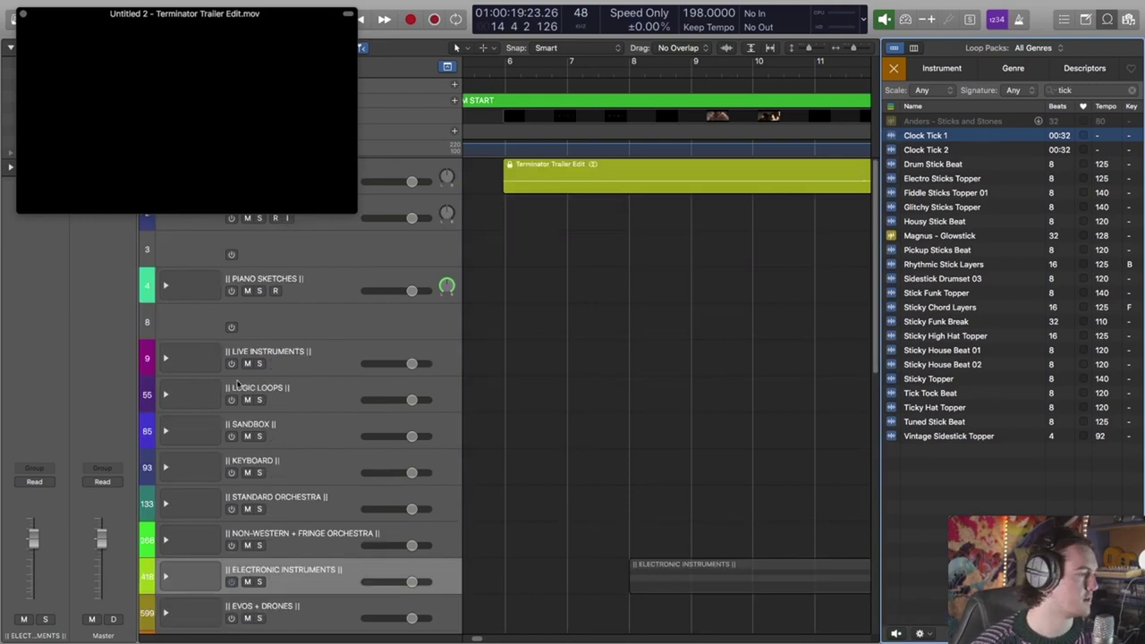
# Step: Place short Clock Tick 1 regions at every bar from 6 to 17 on the Logic Loops Misc./FX track, then collapse the stacks
pyautogui.click(168, 393)
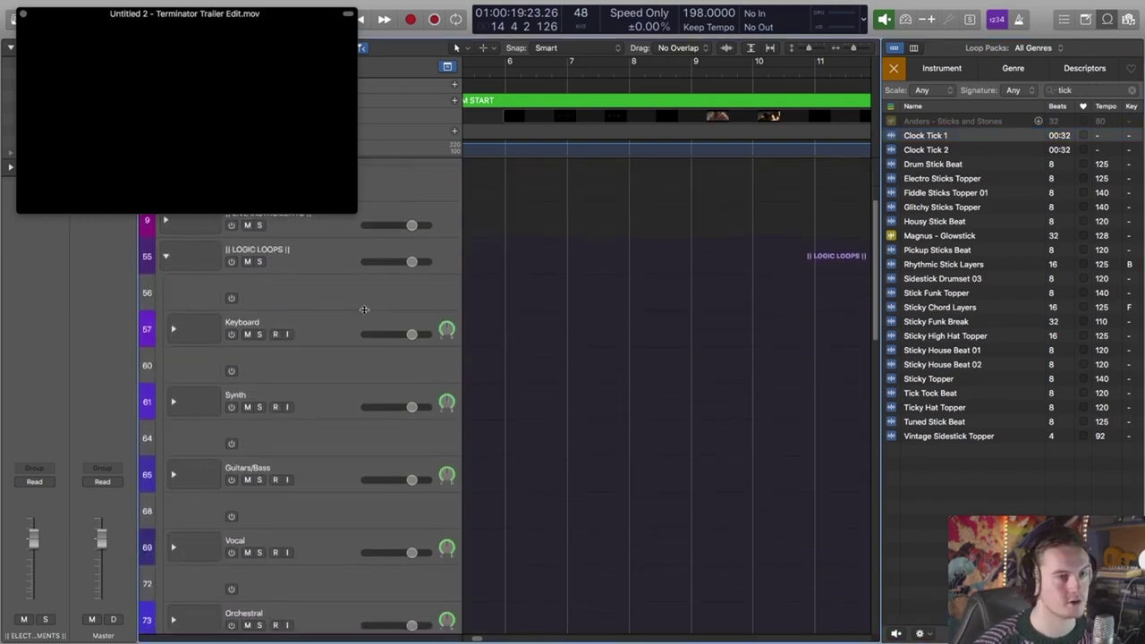
pyautogui.scroll(-10, 399, 348)
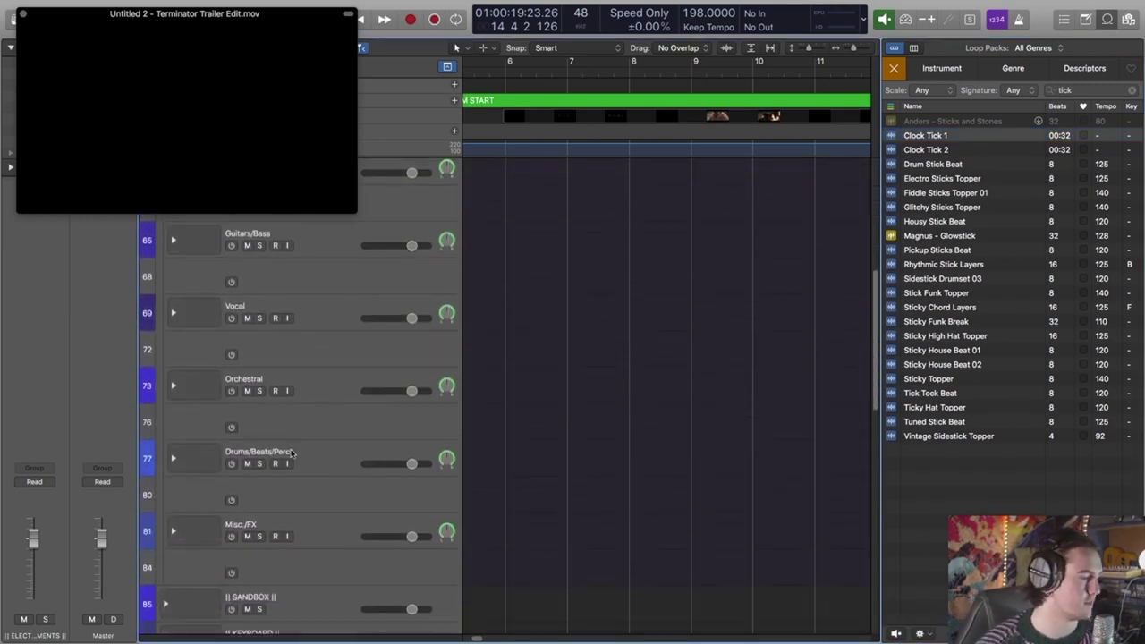
pyautogui.scroll(-3, 300, 475)
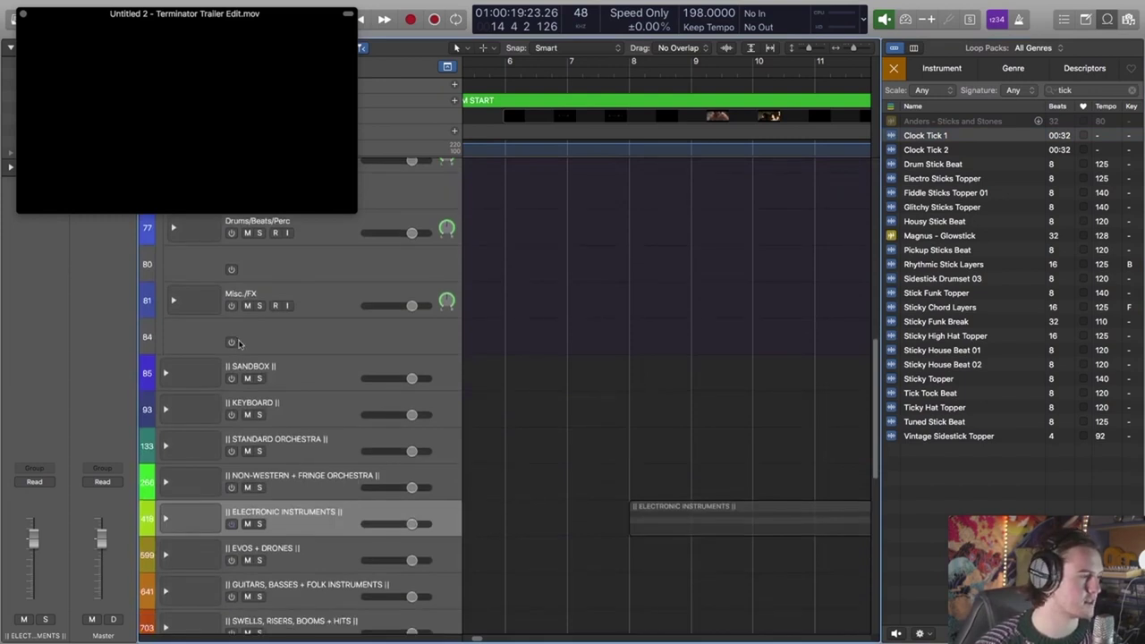
pyautogui.click(173, 309)
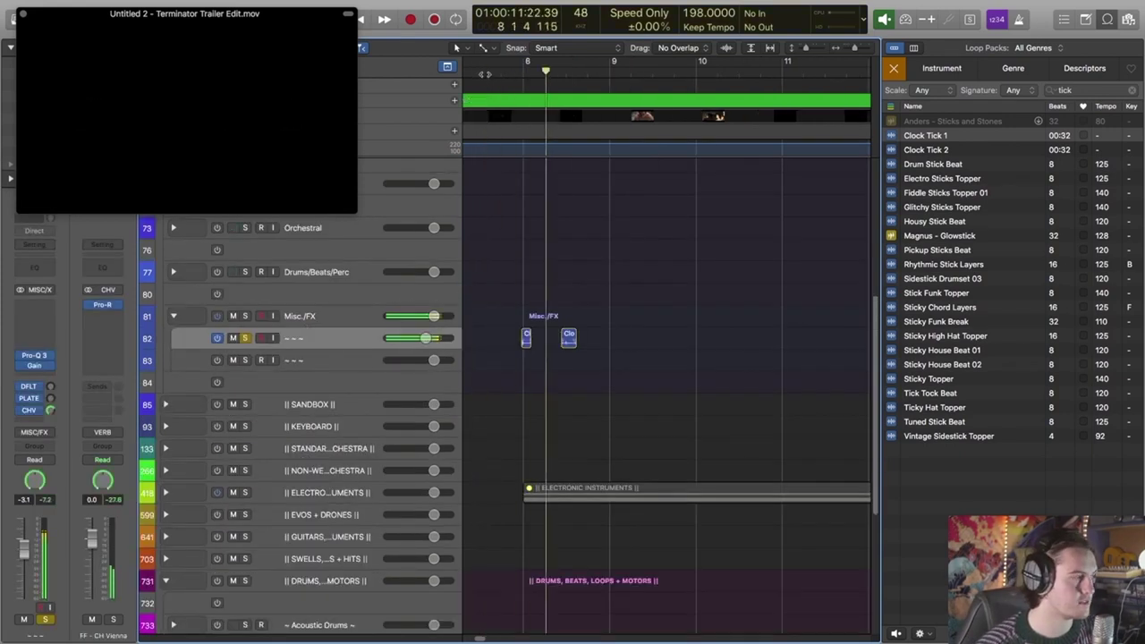
pyautogui.press('super+Up')
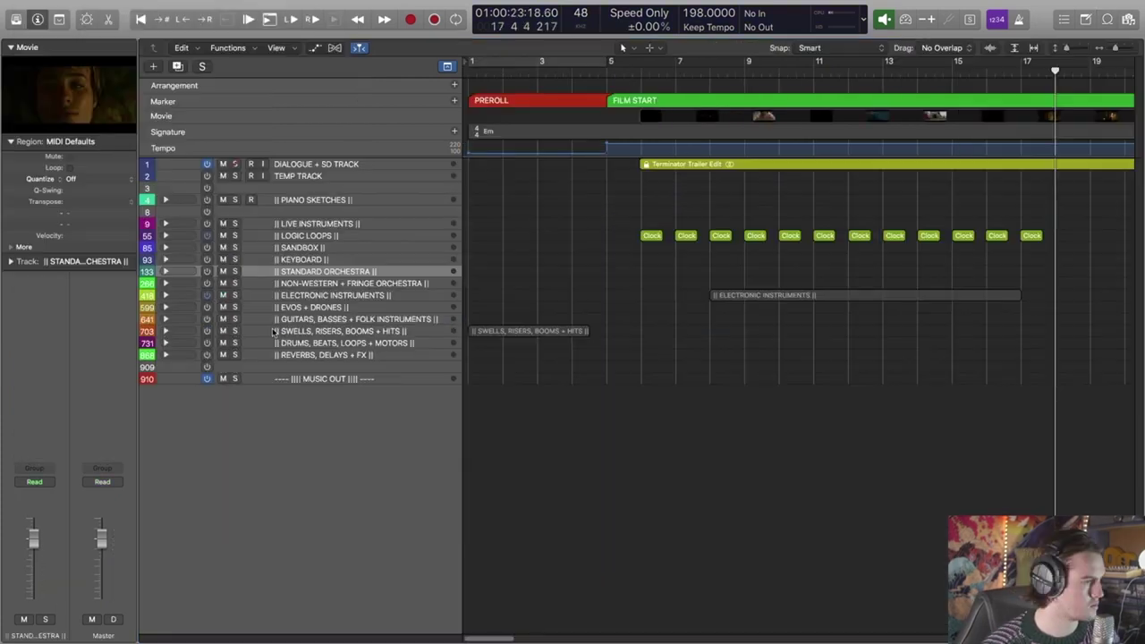
pyautogui.click(274, 343)
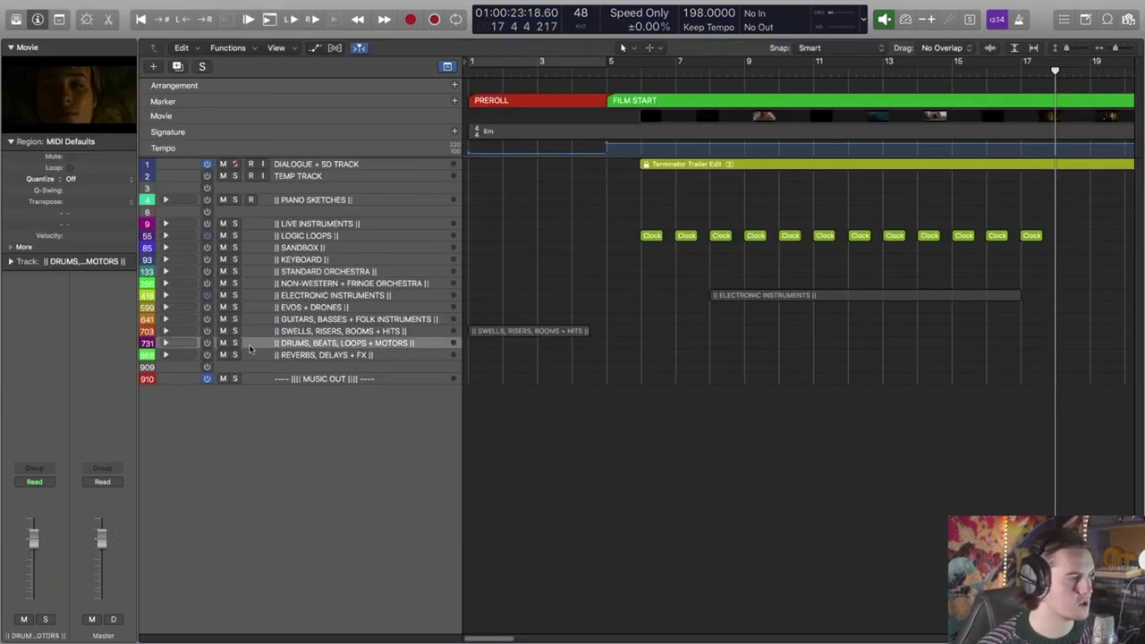
pyautogui.click(166, 343)
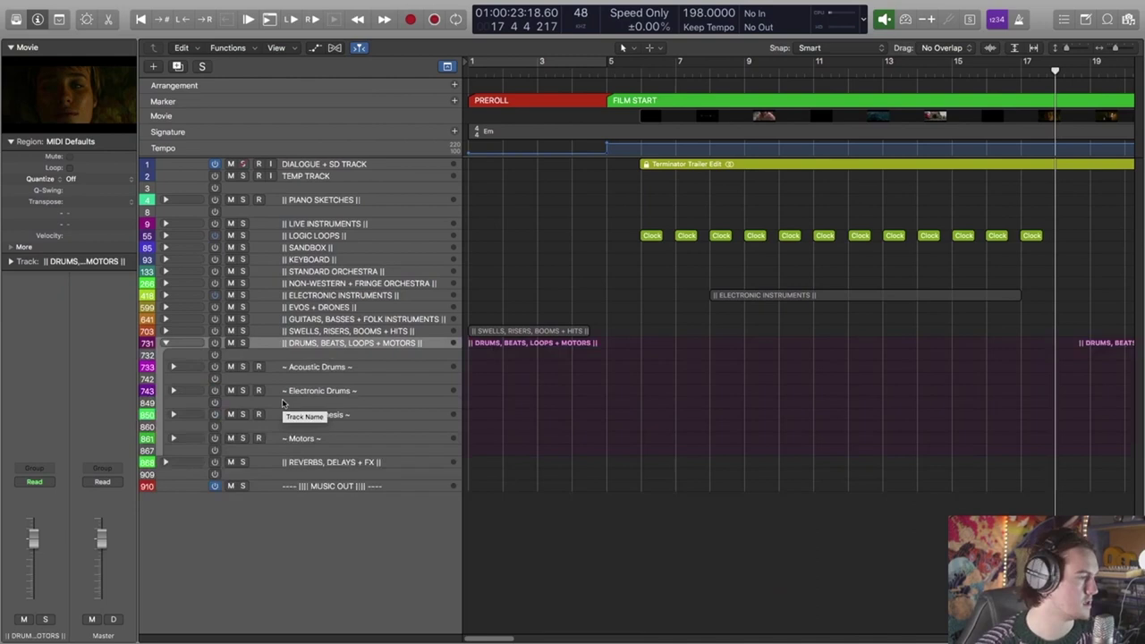
pyautogui.click(166, 343)
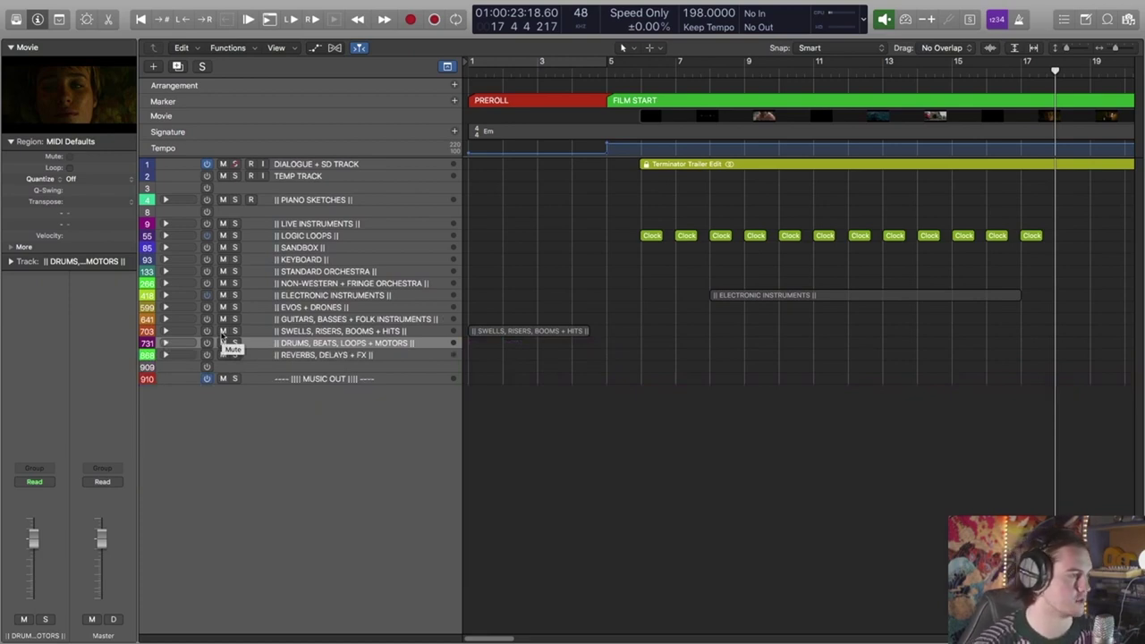
# Step: Expand Swells, Risers, Booms + Hits and record one repeated hit per bar on Easter Island Percussion 1 from bar 9 to 17
pyautogui.click(166, 331)
pyautogui.press('r')
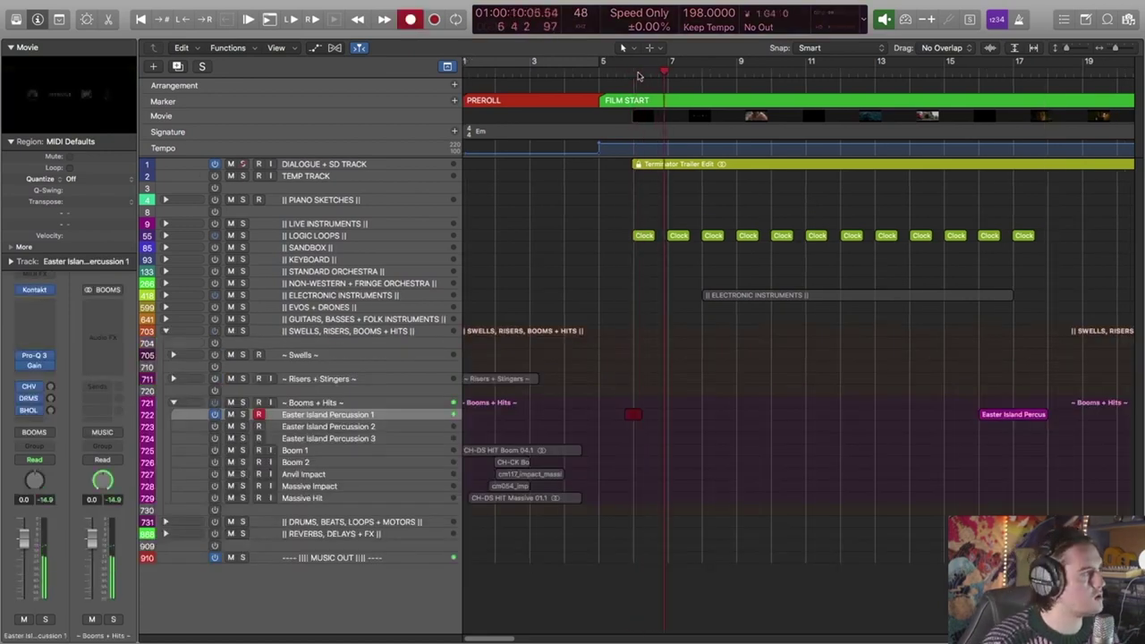
pyautogui.press('2')
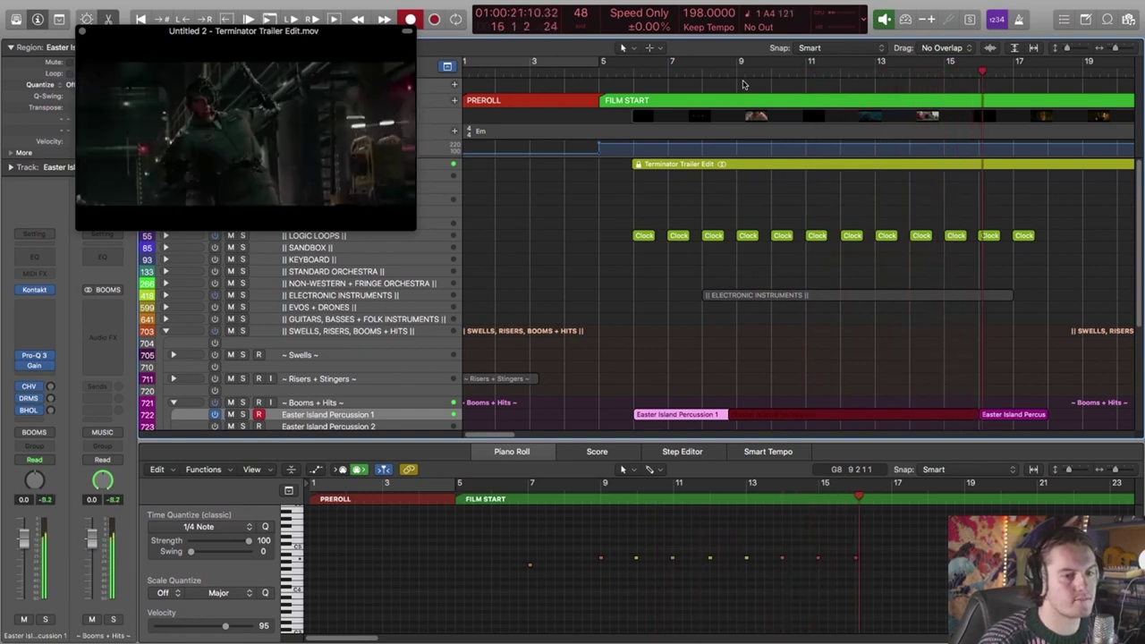
pyautogui.press('space')
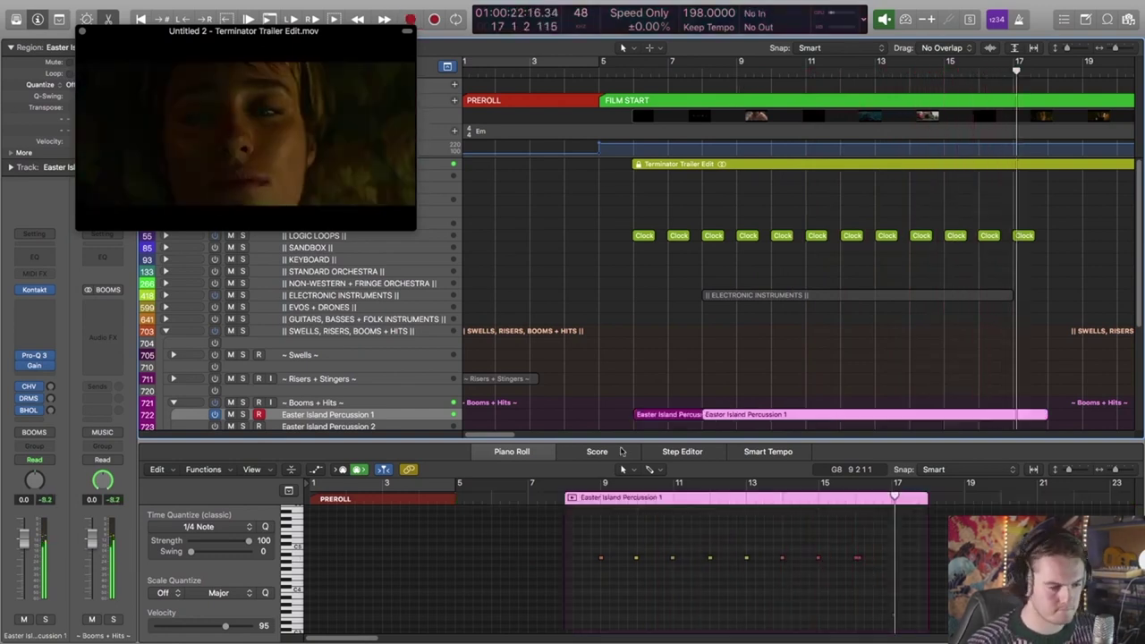
# Step: Open the Crescendo MIDI transform for the eight percussion notes and limit it to positions 9 1 1 1 through 17 1 1 1
pyautogui.click(203, 468)
pyautogui.moveTo(219, 580)
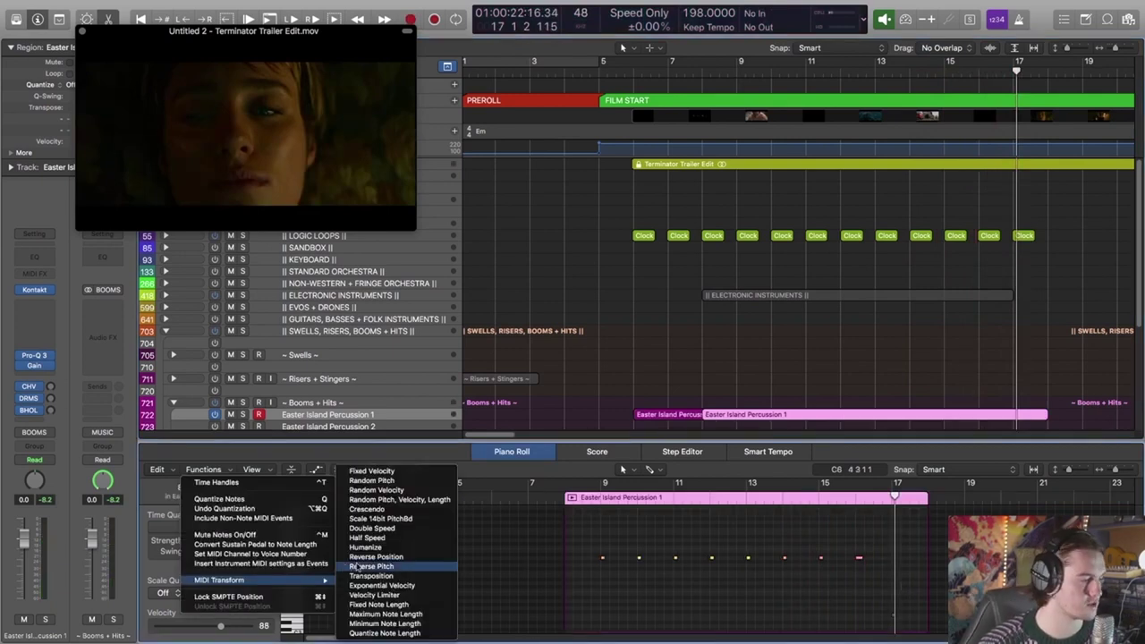
pyautogui.click(362, 509)
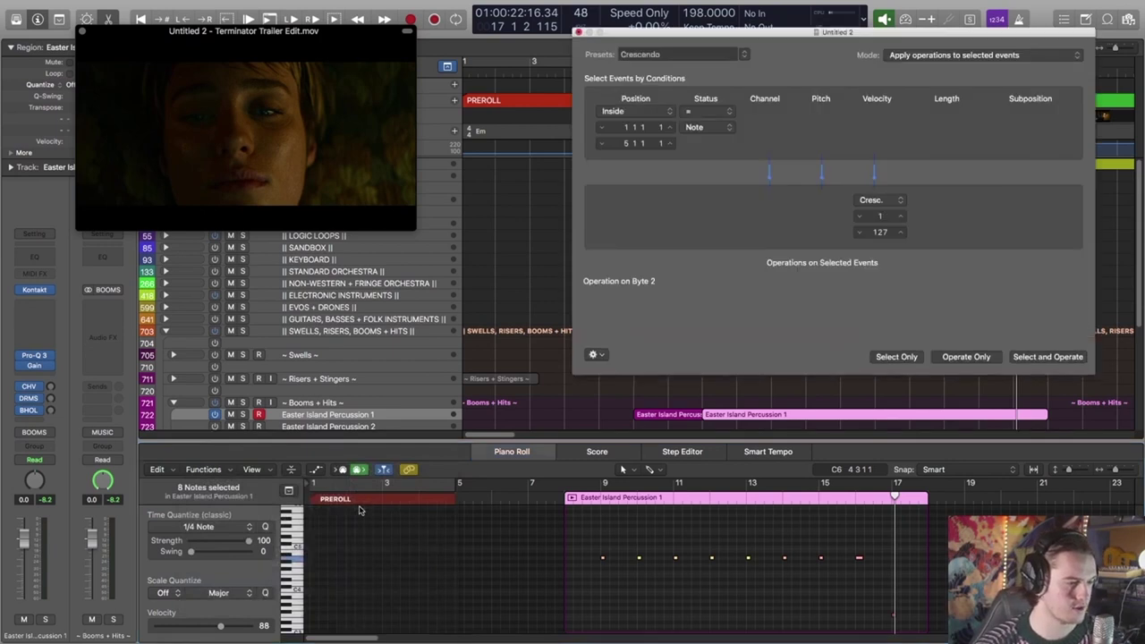
pyautogui.moveTo(825, 30); pyautogui.dragTo(654, 24)
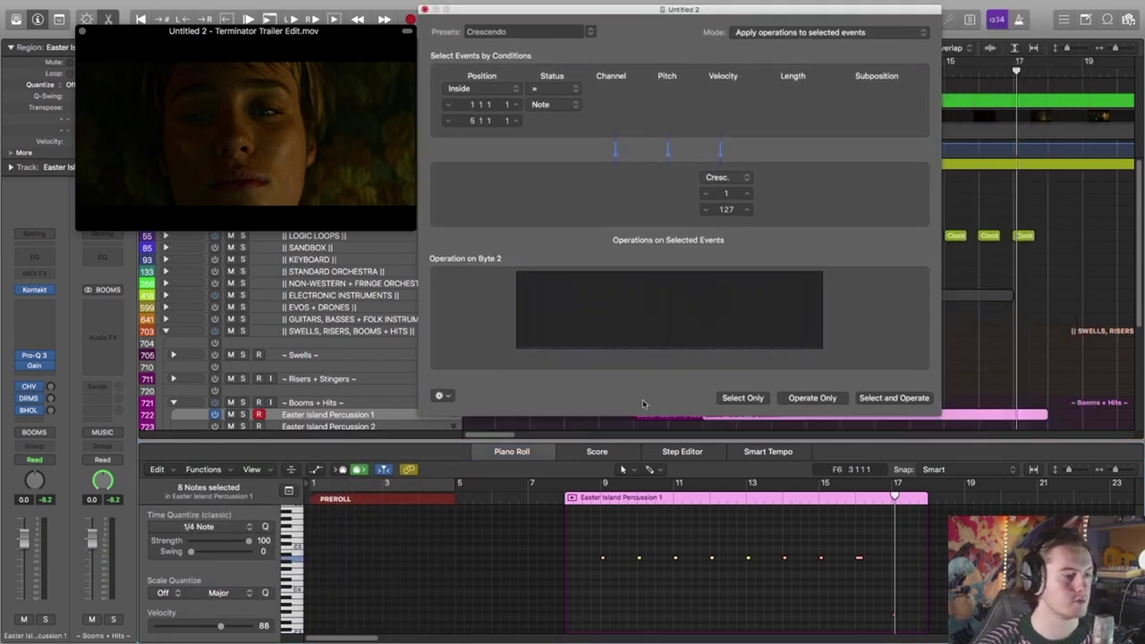
pyautogui.click(600, 484)
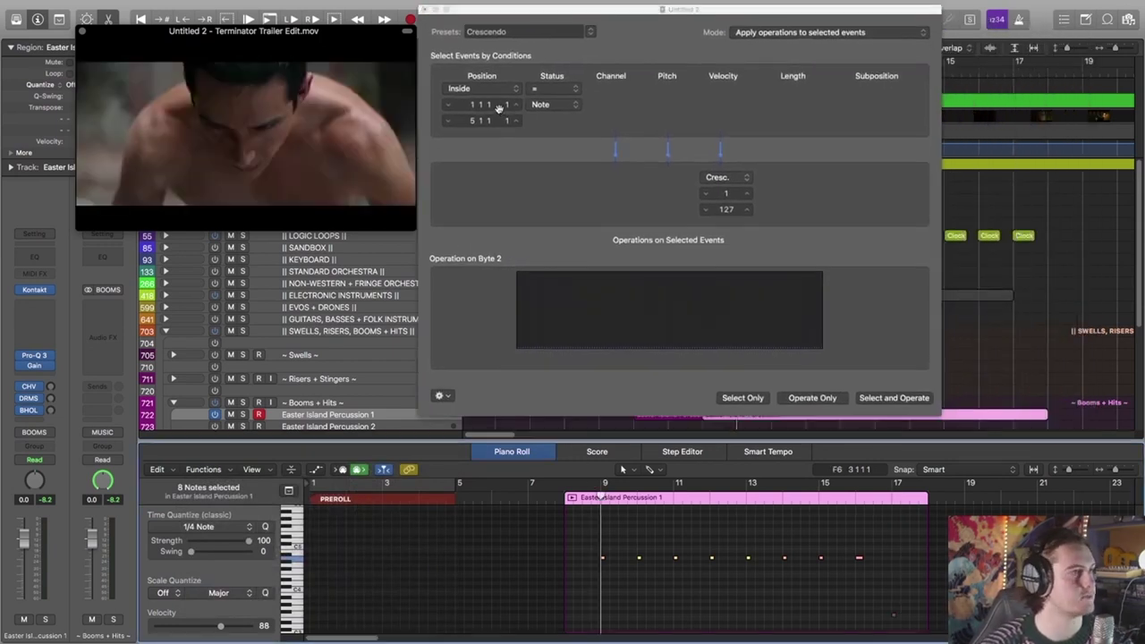
pyautogui.doubleClick(469, 104)
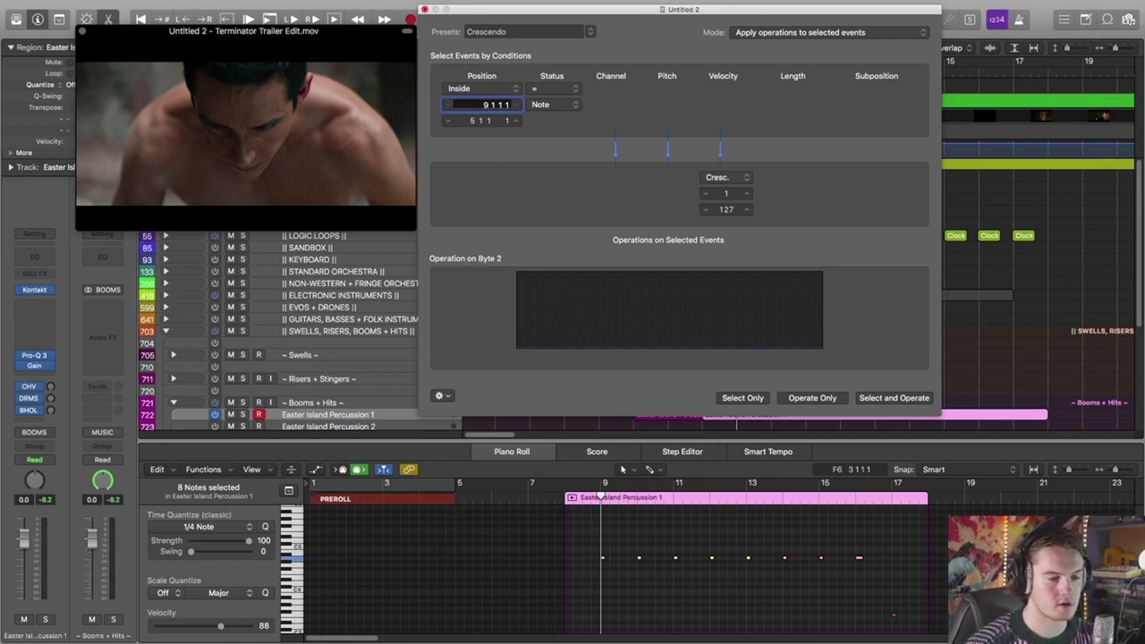
pyautogui.doubleClick(474, 120)
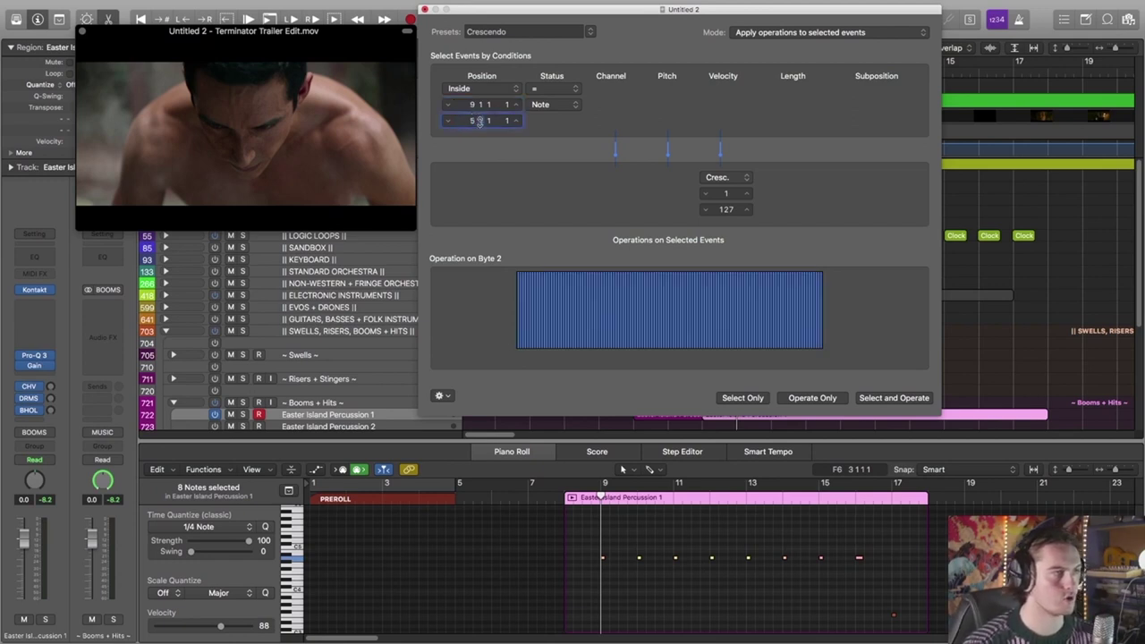
pyautogui.write('5')
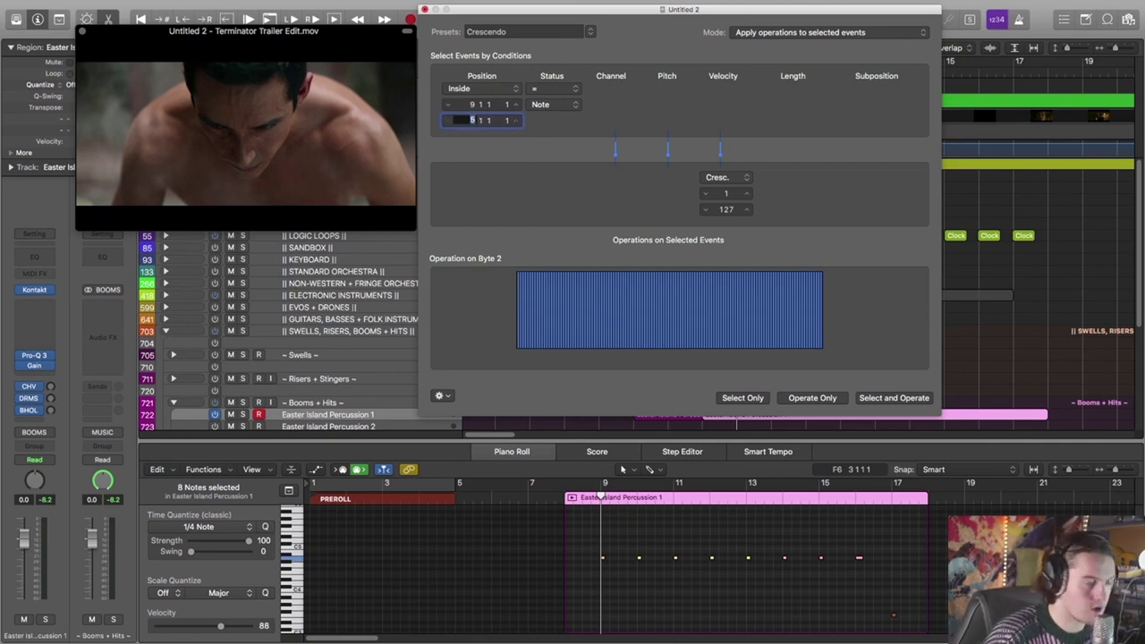
pyautogui.click(518, 124)
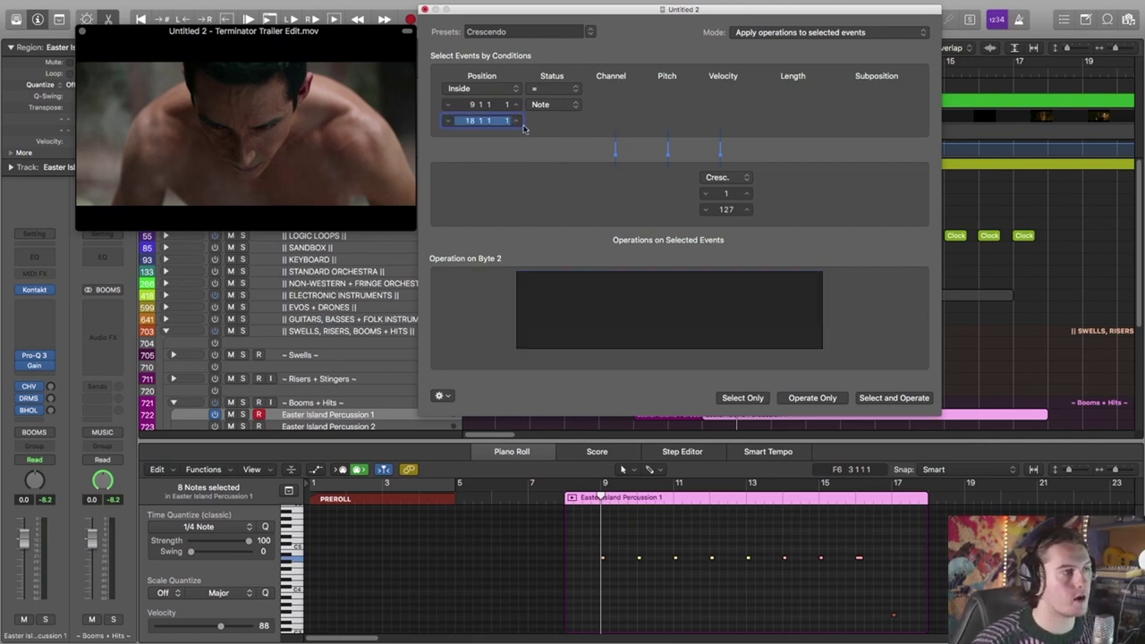
pyautogui.click(446, 120)
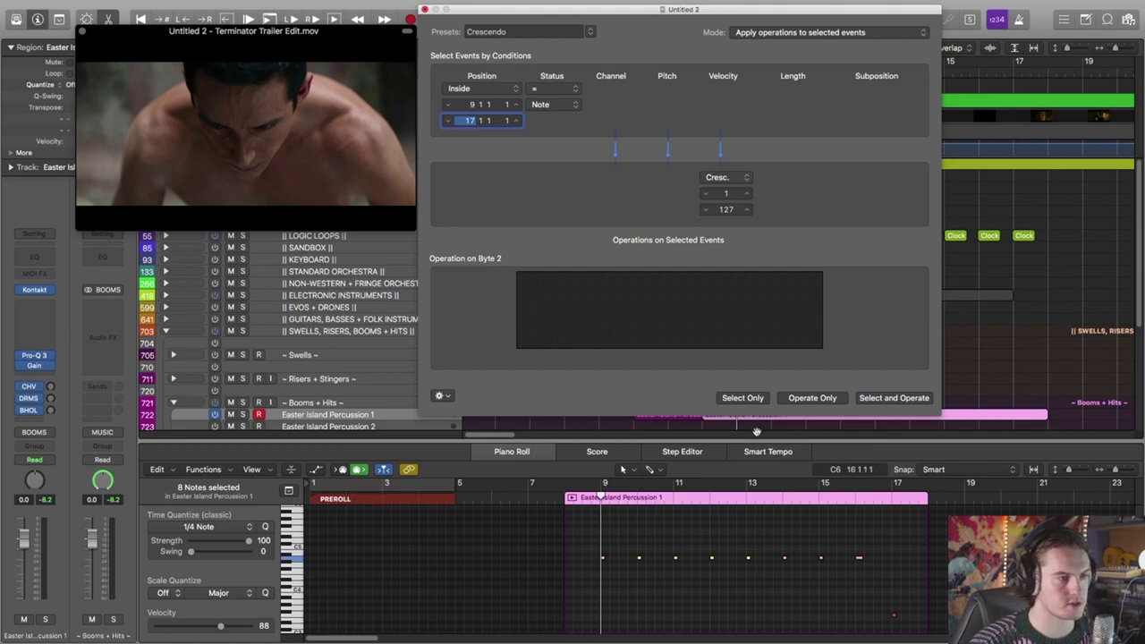
# Step: Apply the crescendo to the percussion notes with velocities rising from 1 to 127
pyautogui.click(858, 401)
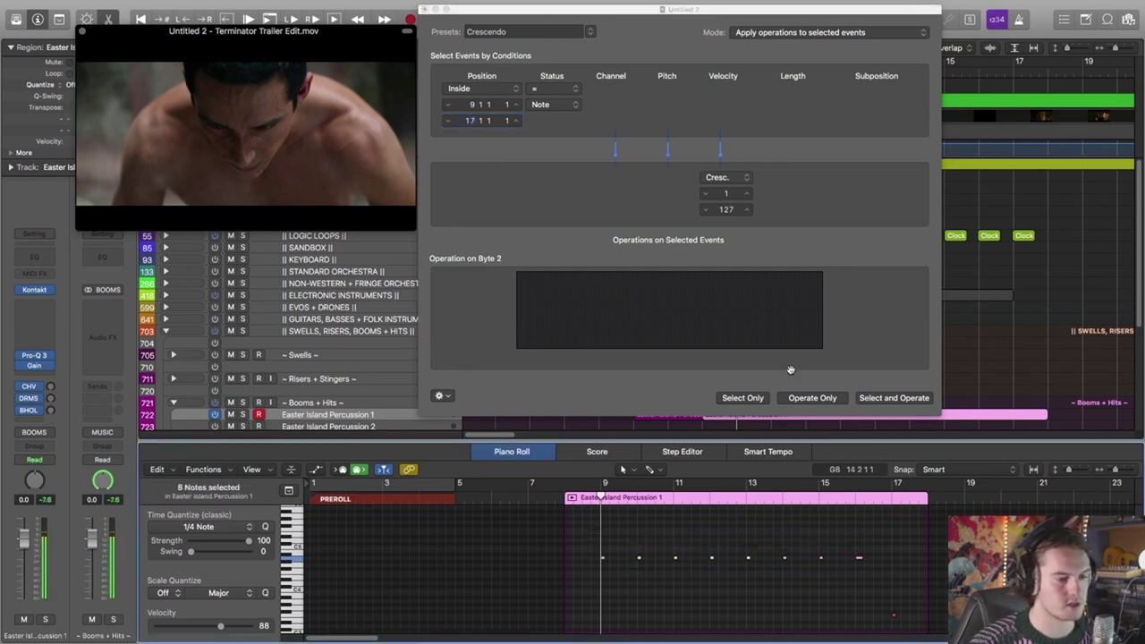
pyautogui.click(810, 398)
pyautogui.click(640, 549)
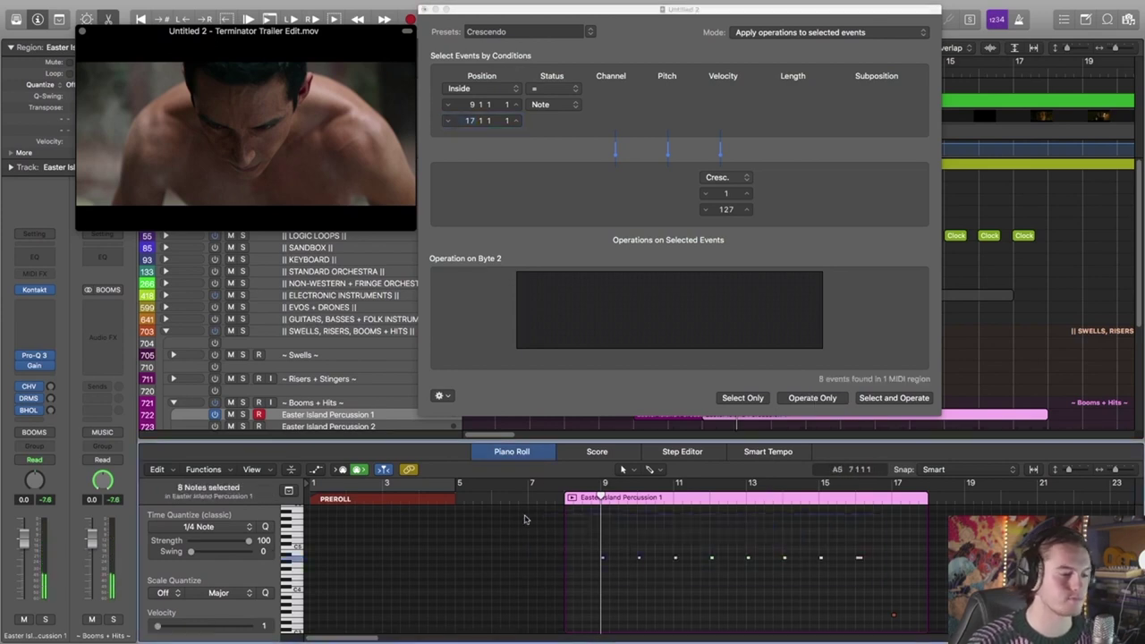
# Step: Reapply the crescendo with velocities rising from 30 to 110, and raise the selected notes' overall velocity slightly
pyautogui.doubleClick(725, 193)
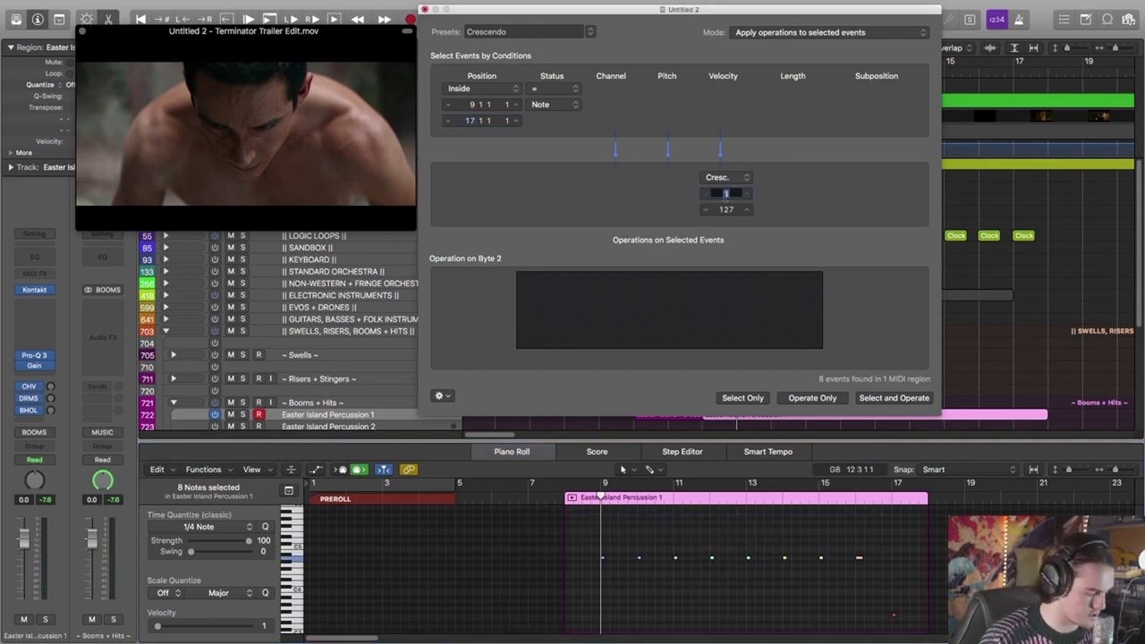
pyautogui.write('30')
pyautogui.press('Return')
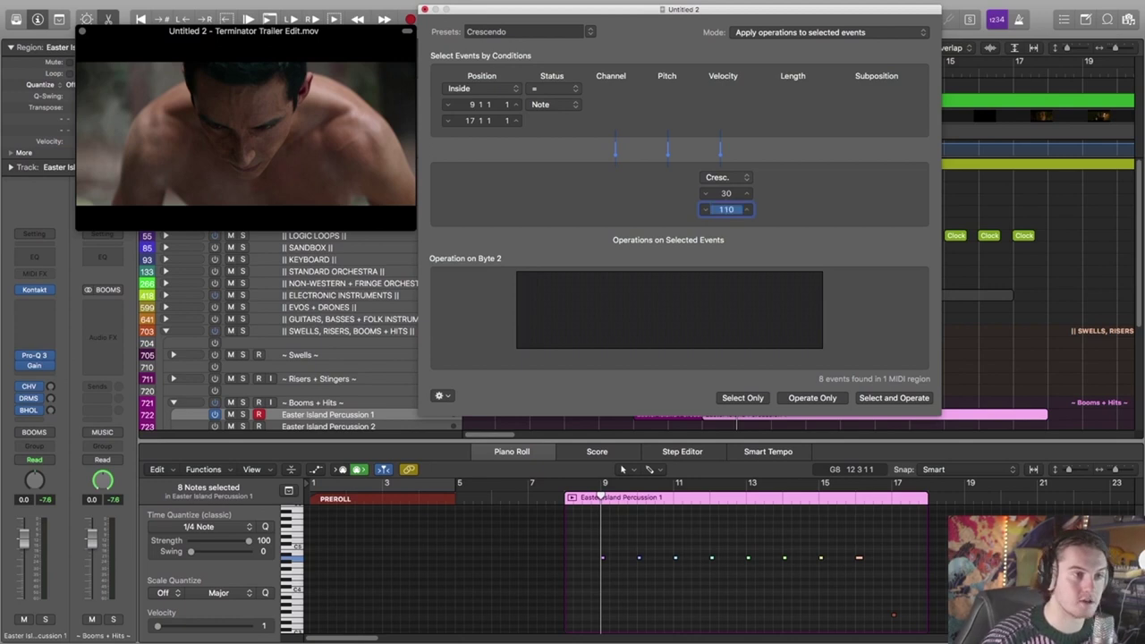
pyautogui.click(863, 566)
pyautogui.click(802, 404)
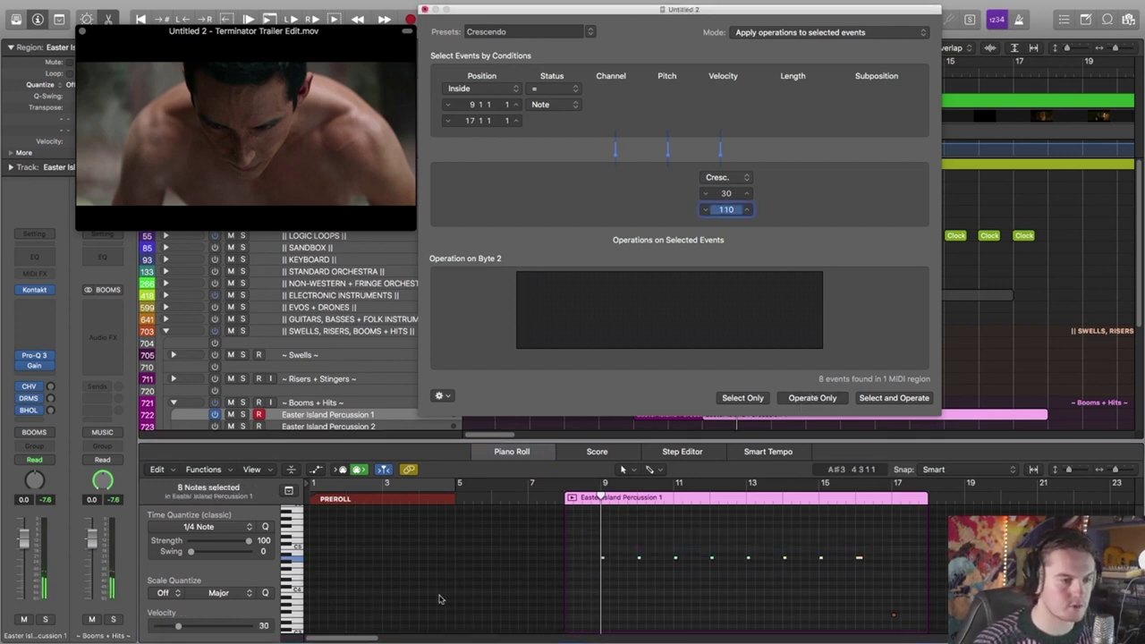
pyautogui.moveTo(187, 633); pyautogui.dragTo(203, 633)
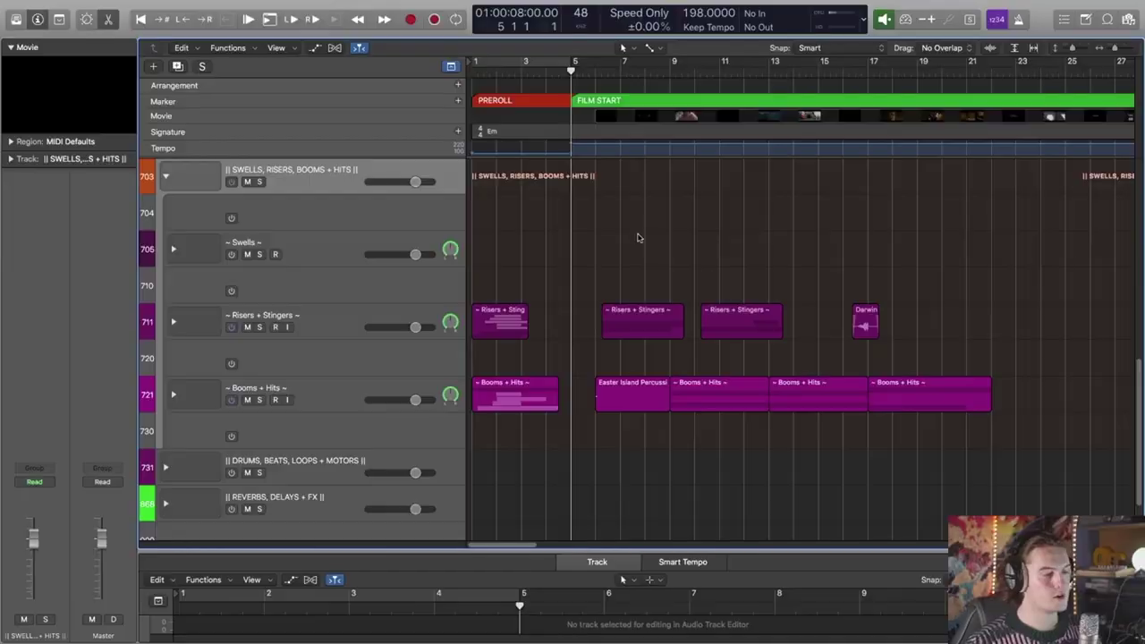
# Step: Review the regions across the track stacks and play the arrangement against the film from bar 6
pyautogui.scroll(2, 644, 243)
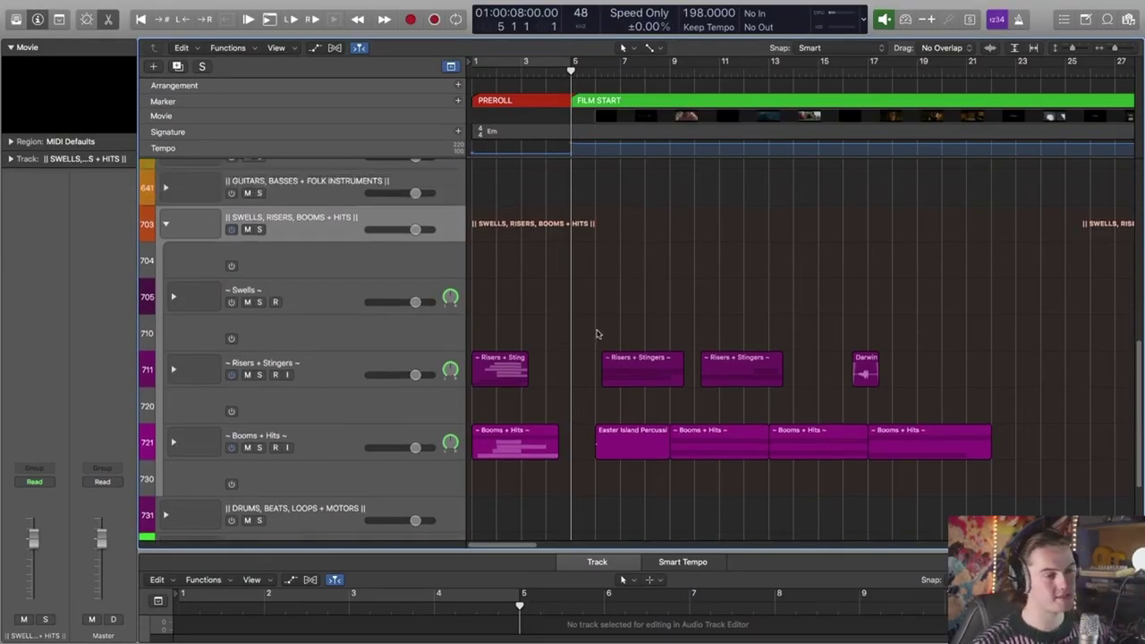
pyautogui.press('super+Up')
pyautogui.scroll(5, 586, 331)
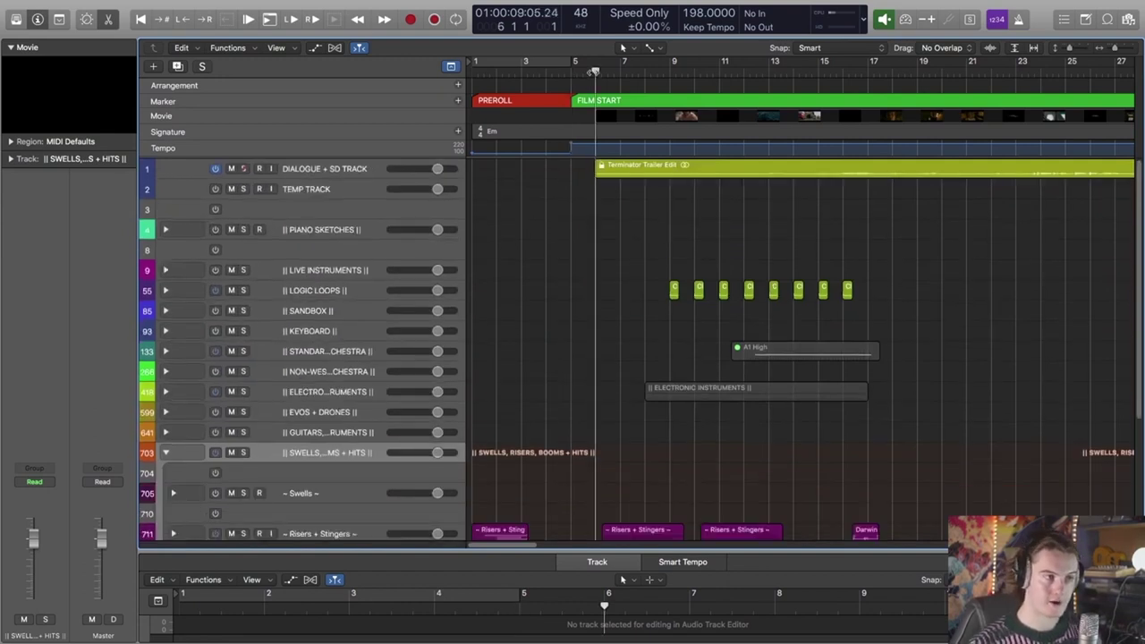
pyautogui.click(596, 70)
pyautogui.press('super+Down')
pyautogui.scroll(-6, 653, 268)
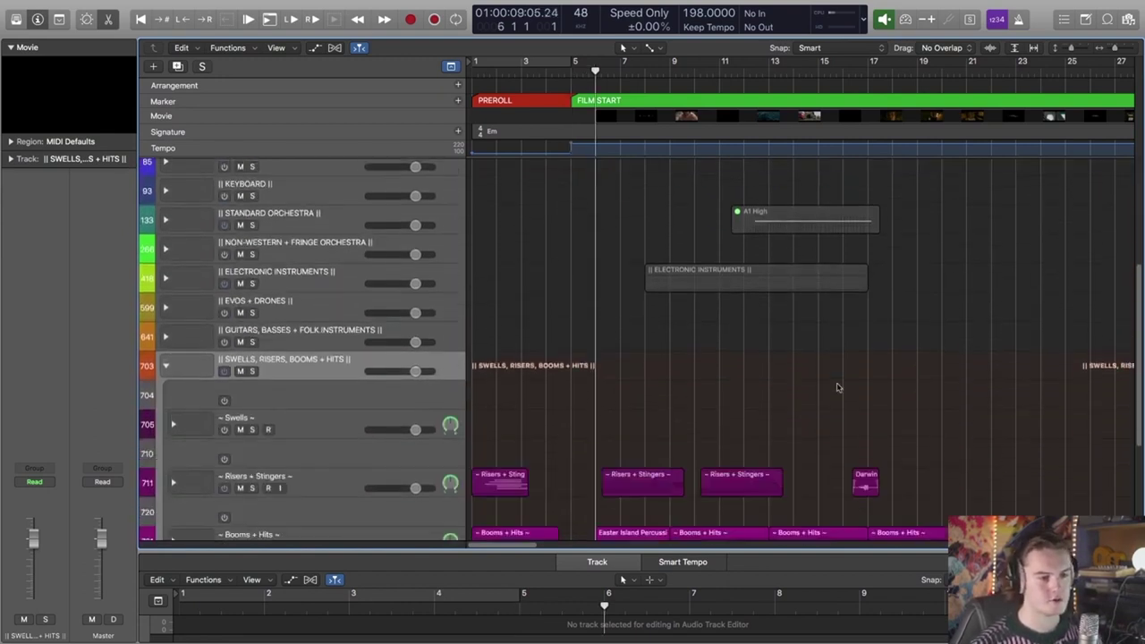
pyautogui.scroll(10, 662, 401)
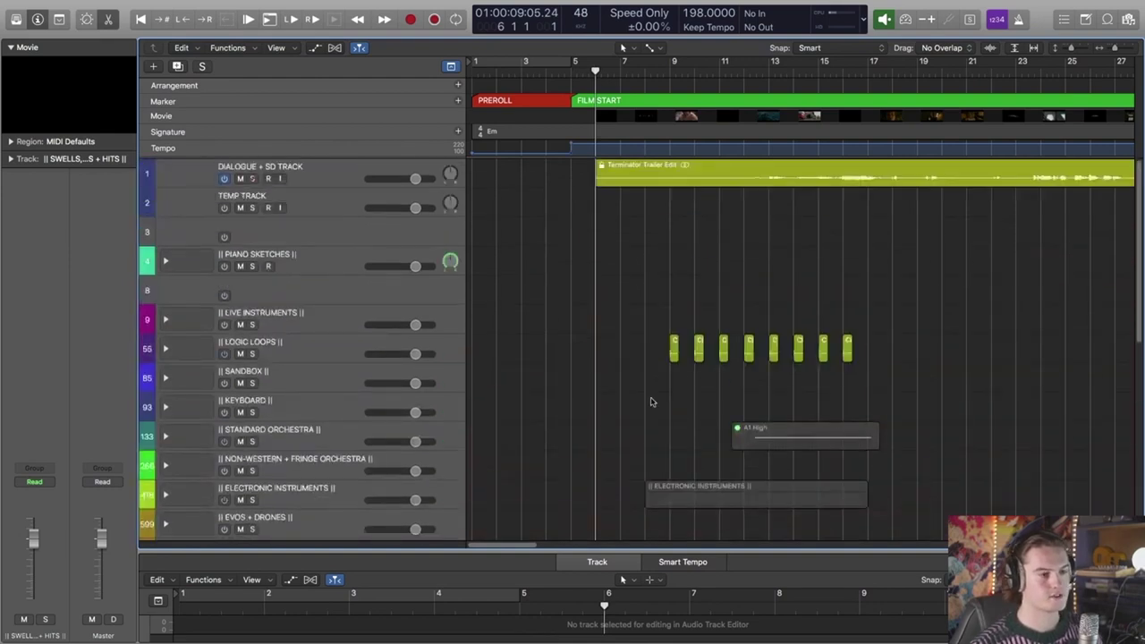
pyautogui.press('super+Right')
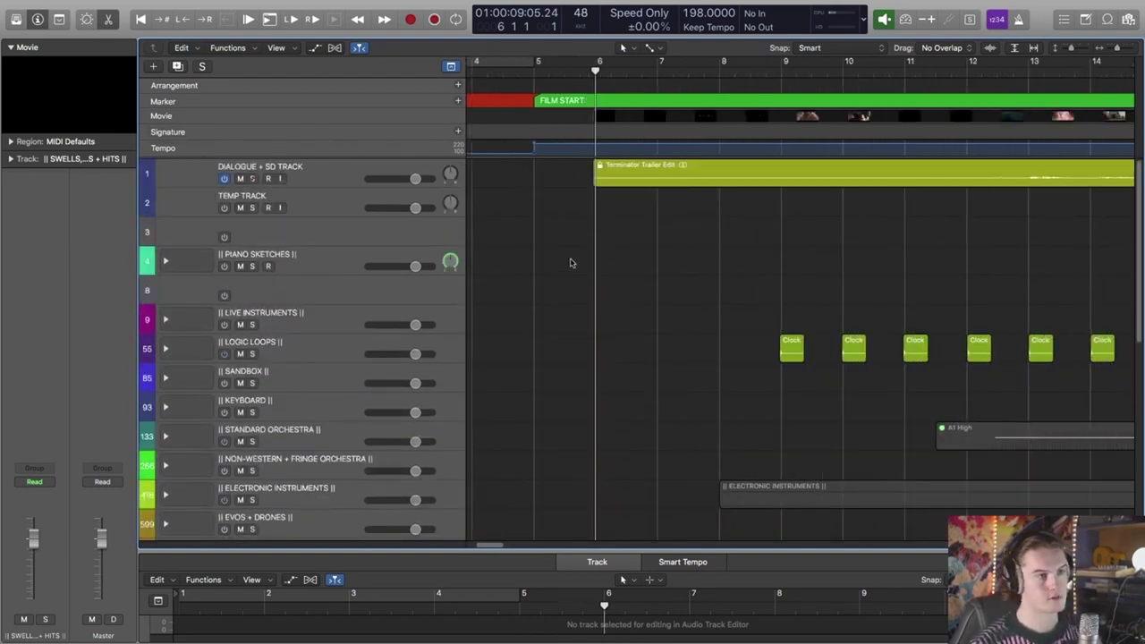
pyautogui.press('space')
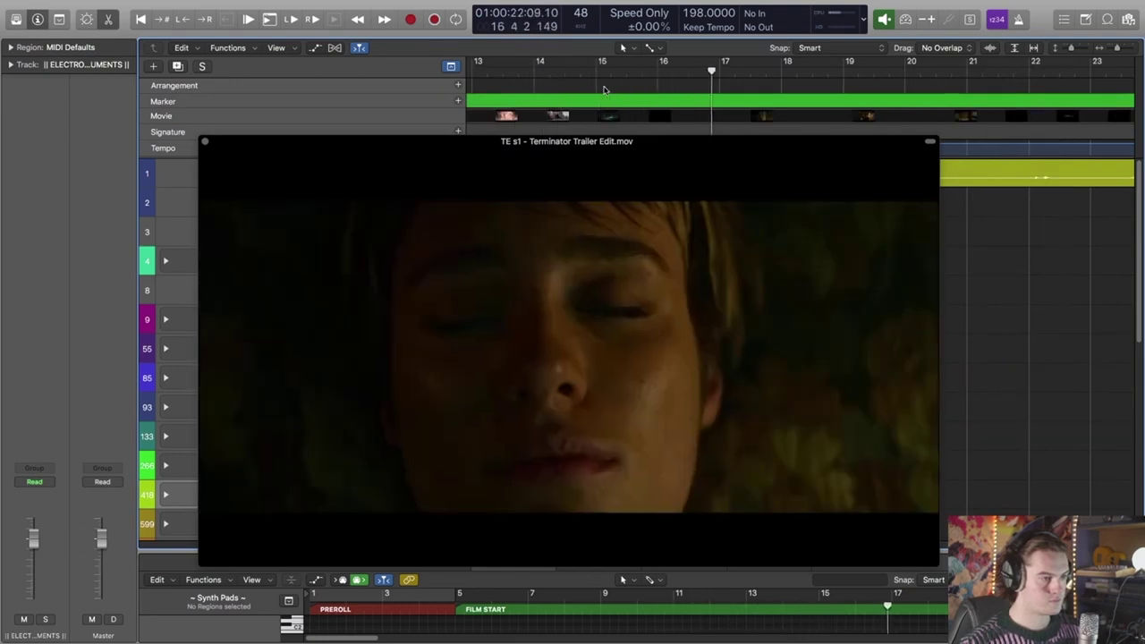
# Step: Shrink the floating movie window, move it aside and close it
pyautogui.moveTo(686, 280); pyautogui.dragTo(680, 235)
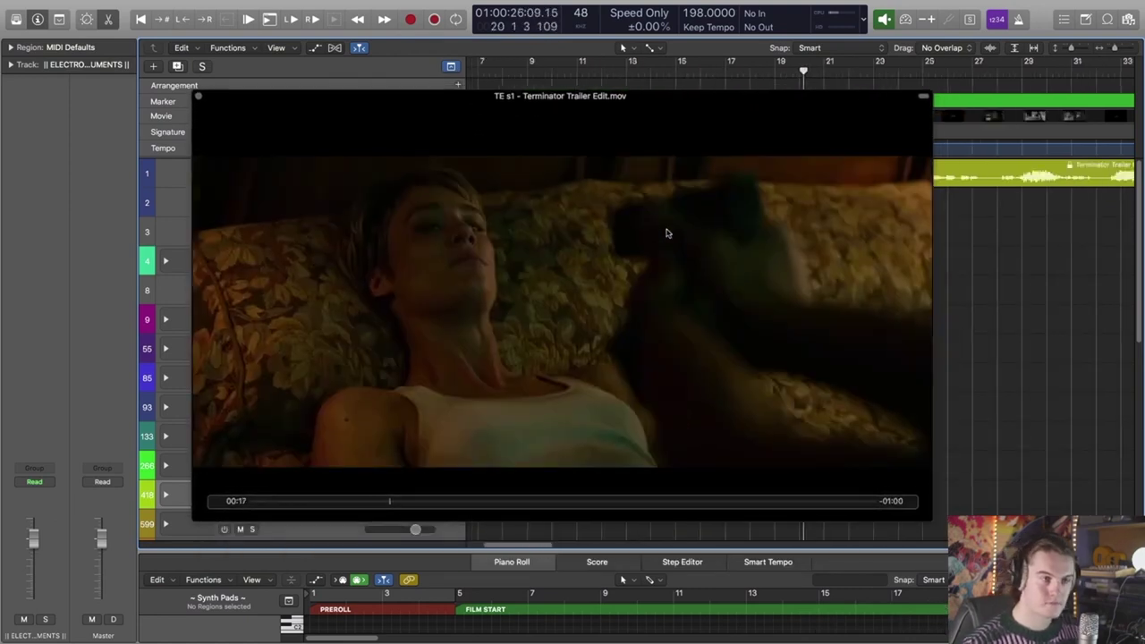
pyautogui.press('z')
pyautogui.moveTo(692, 227); pyautogui.dragTo(713, 270)
pyautogui.moveTo(938, 551); pyautogui.dragTo(486, 319)
pyautogui.moveTo(206, 134); pyautogui.dragTo(137, 131)
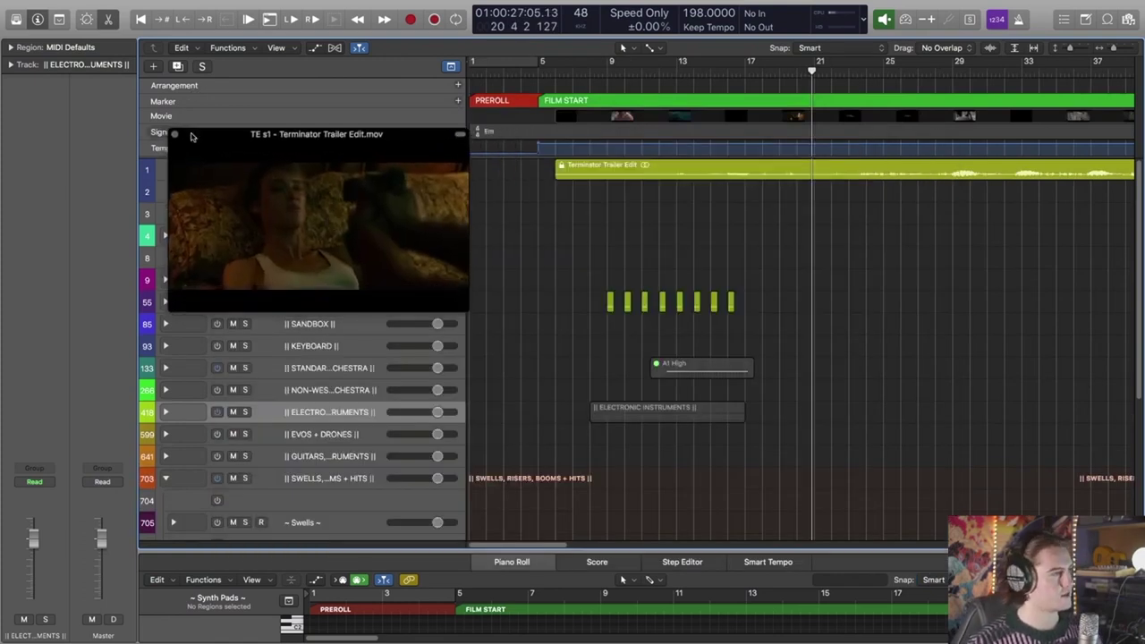
pyautogui.click(176, 134)
pyautogui.press('super+Up')
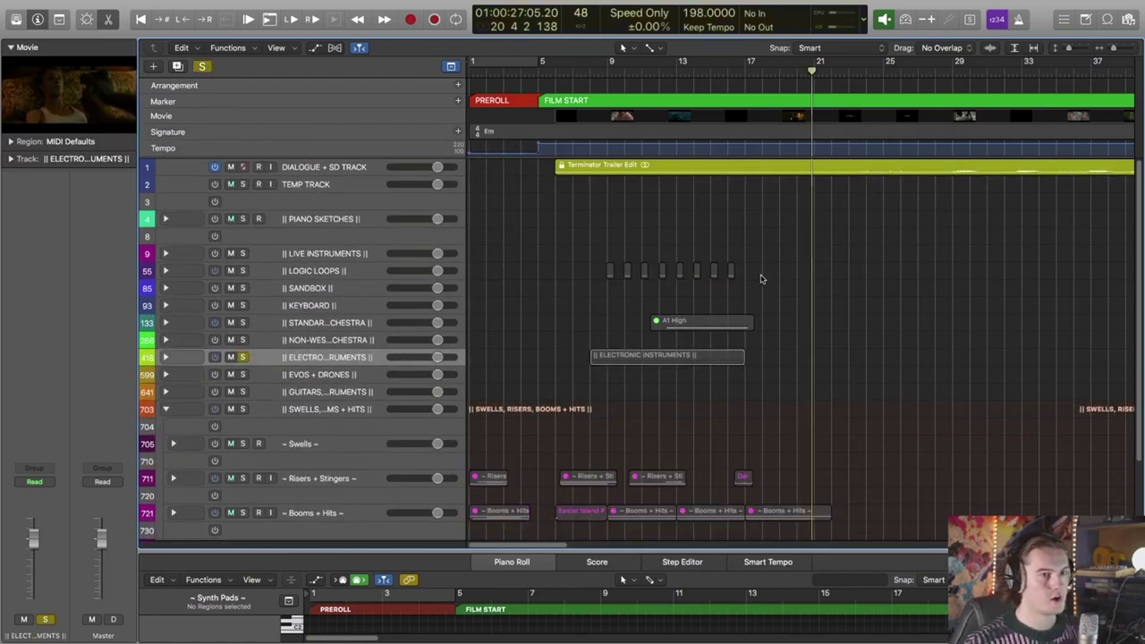
# Step: Solo the Electronic Instruments stack and play the trailer onward from bar 20
pyautogui.press('space')
pyautogui.rightClick(565, 210)
pyautogui.press('Escape')
pyautogui.press('s')
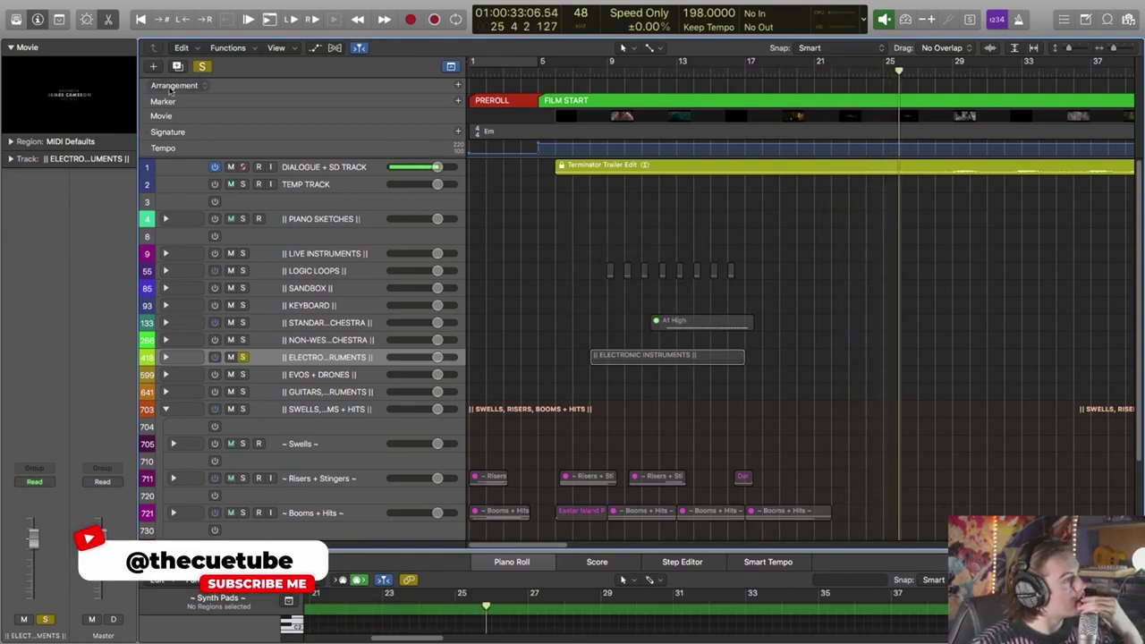
# Step: Reopen the floating movie window, enlarge it and place it over the track headers
pyautogui.press('alt+super+m')
pyautogui.moveTo(438, 231); pyautogui.dragTo(367, 168)
pyautogui.moveTo(396, 248); pyautogui.dragTo(573, 344)
pyautogui.moveTo(470, 297); pyautogui.dragTo(443, 296)
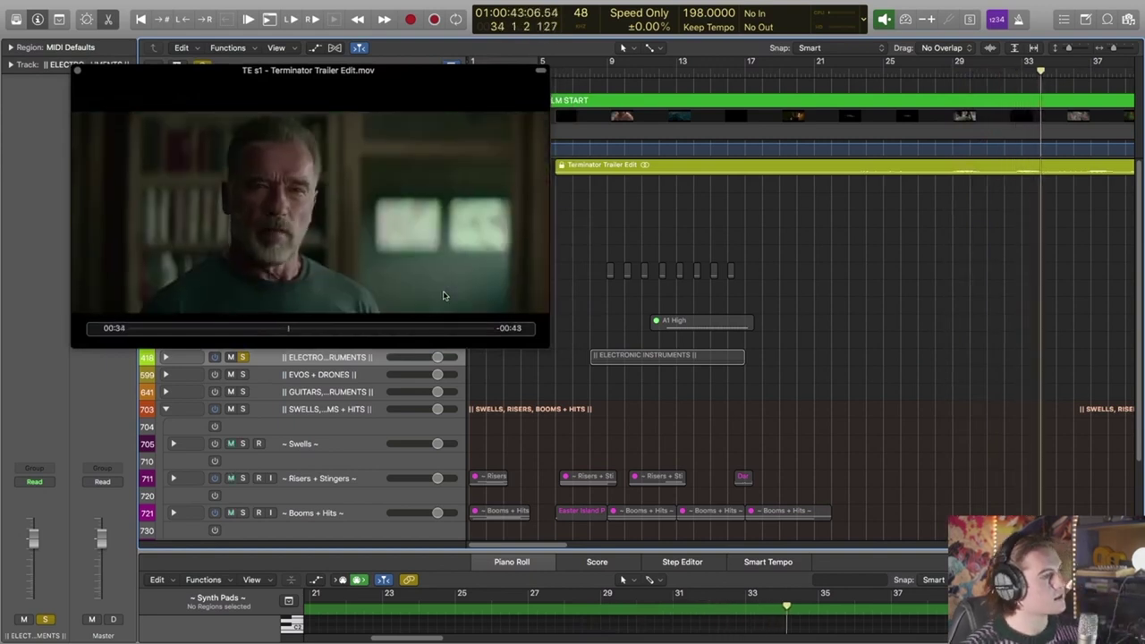
# Step: Place the playhead at bar 39, on the black frame just before the bedroom struggle shot
pyautogui.scroll(-1, 551, 287)
pyautogui.scroll(-4, 550, 287)
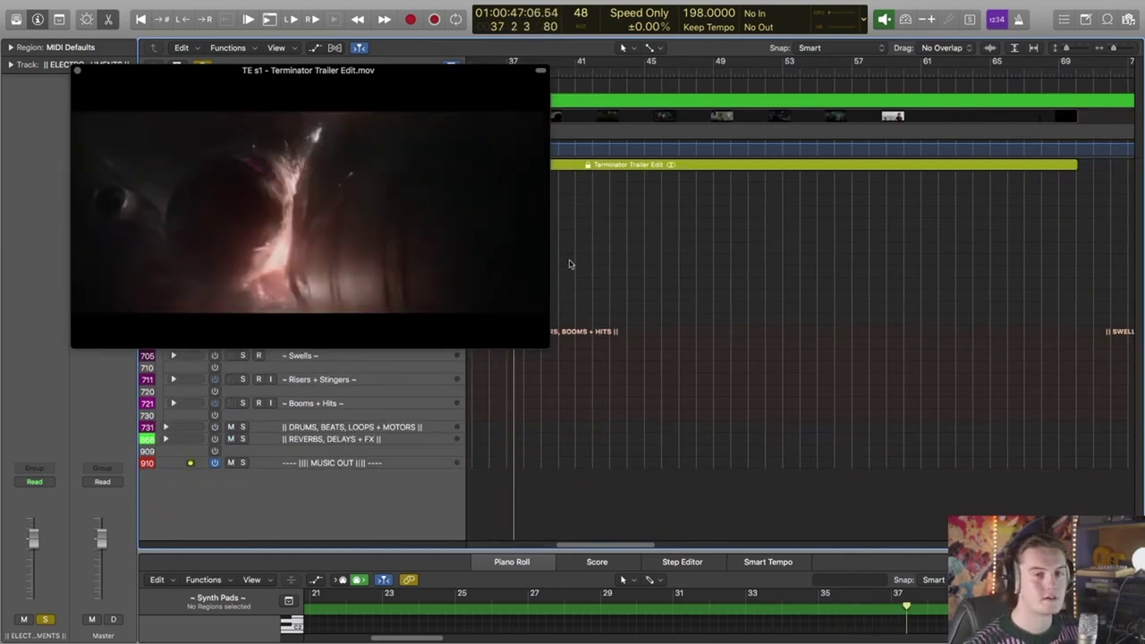
pyautogui.moveTo(597, 545); pyautogui.dragTo(575, 542)
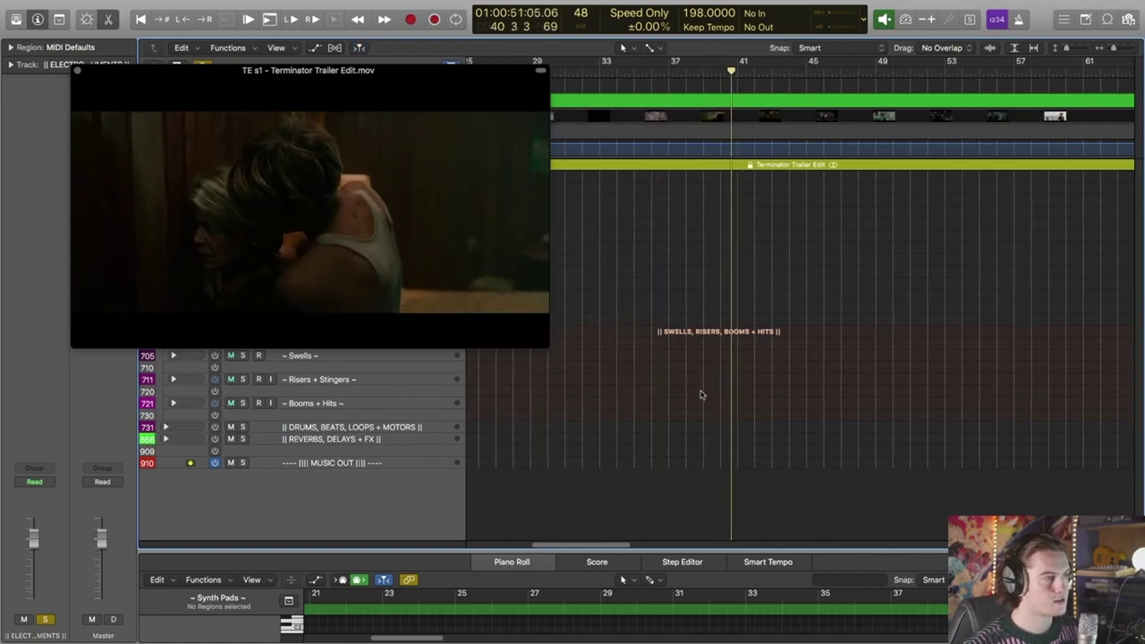
pyautogui.click(719, 72)
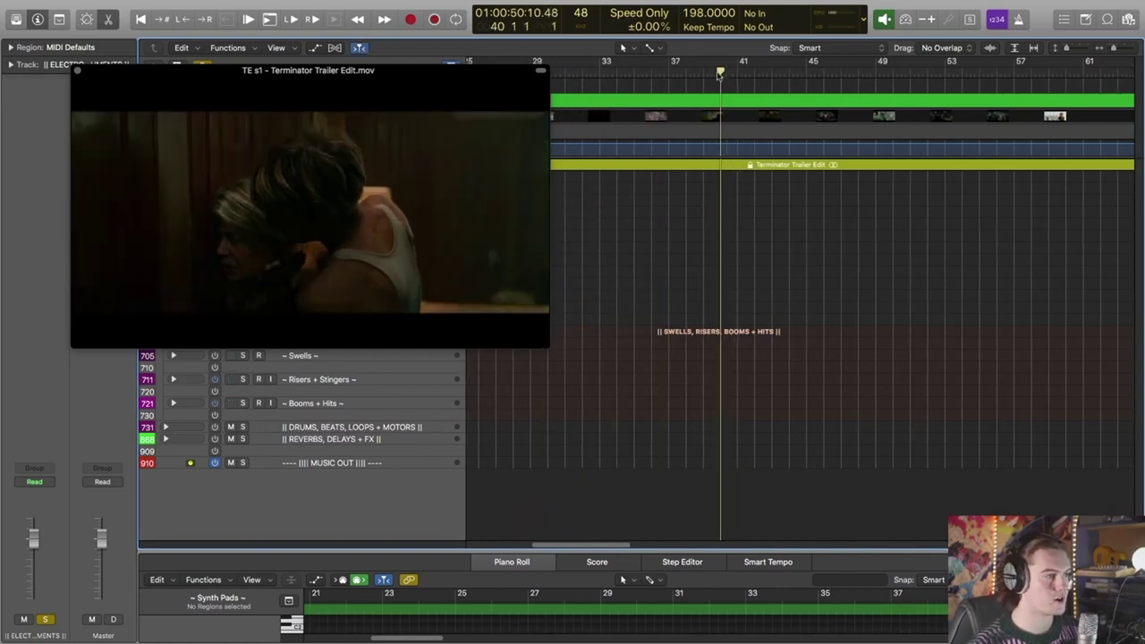
pyautogui.press('super+Down')
pyautogui.press('super+Right')
pyautogui.press('super+Right')
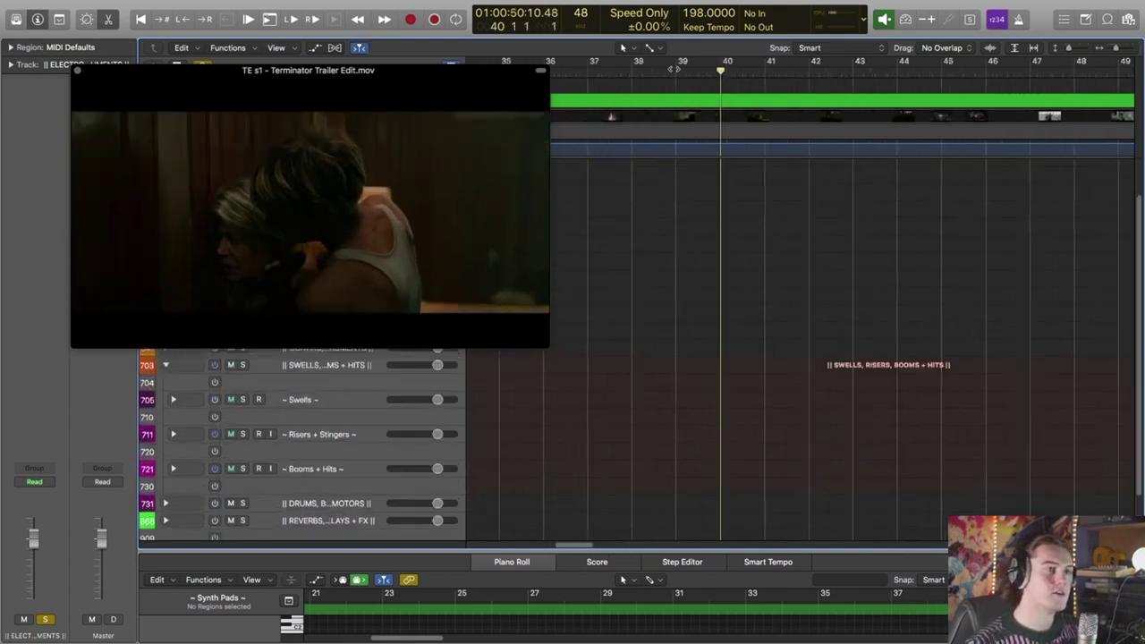
pyautogui.click(673, 70)
pyautogui.click(674, 71)
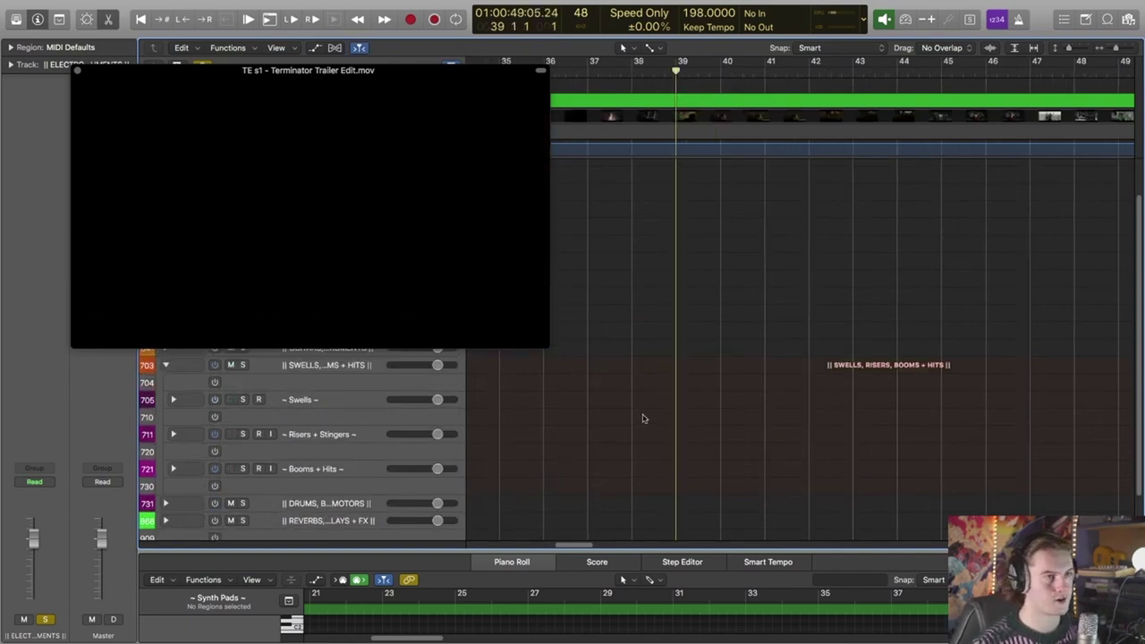
# Step: Expand the Risers + Stingers and Booms + Hits stacks and look over their existing regions
pyautogui.press('super+Left')
pyautogui.press('super+Left')
pyautogui.press('super+Left')
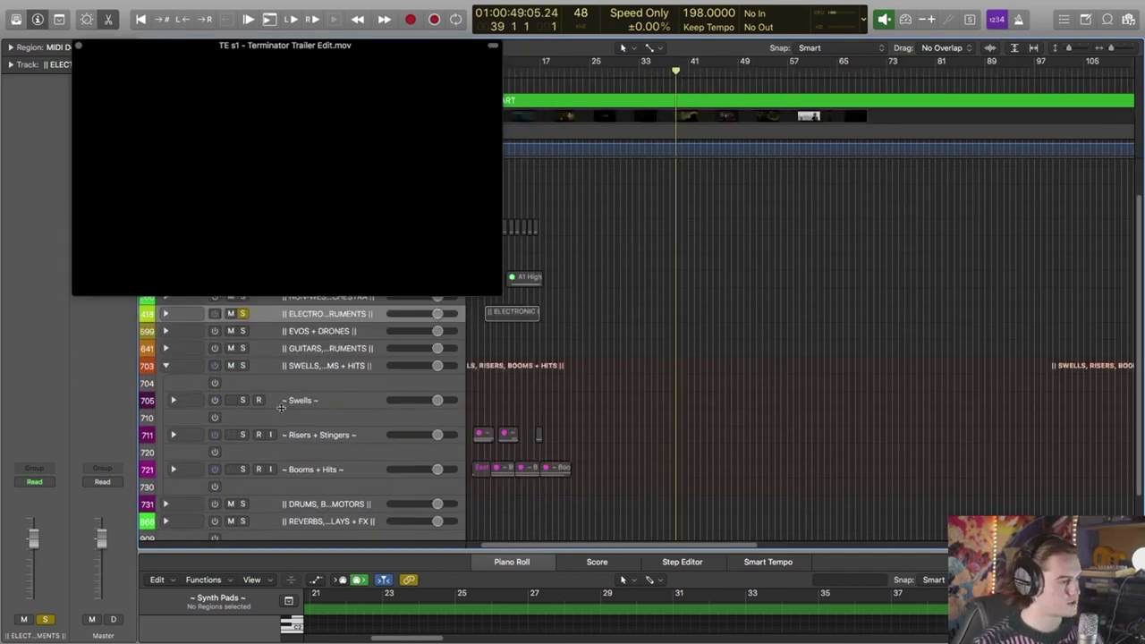
pyautogui.click(173, 436)
pyautogui.scroll(-5, 268, 418)
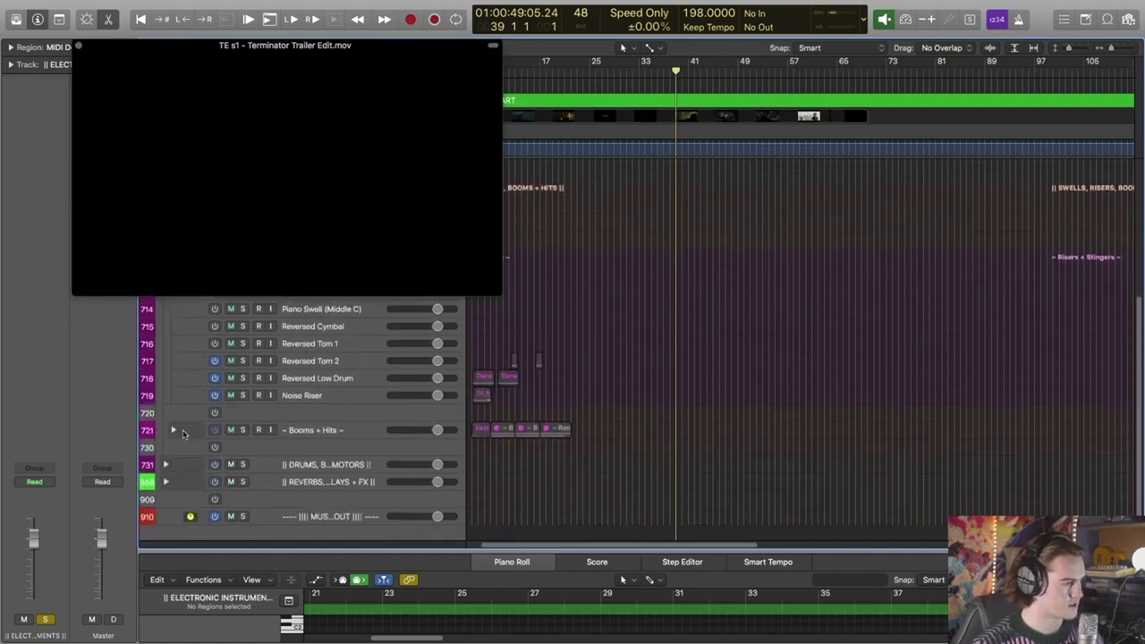
pyautogui.click(173, 430)
pyautogui.scroll(-2, 566, 398)
pyautogui.scroll(10, 566, 398)
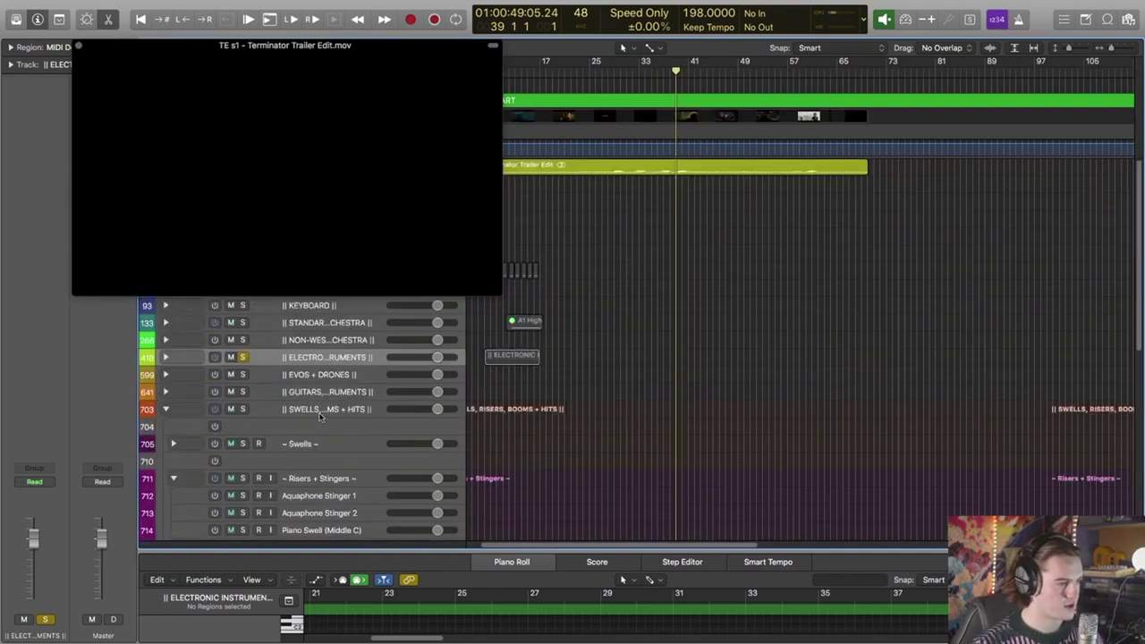
pyautogui.scroll(-5, 398, 447)
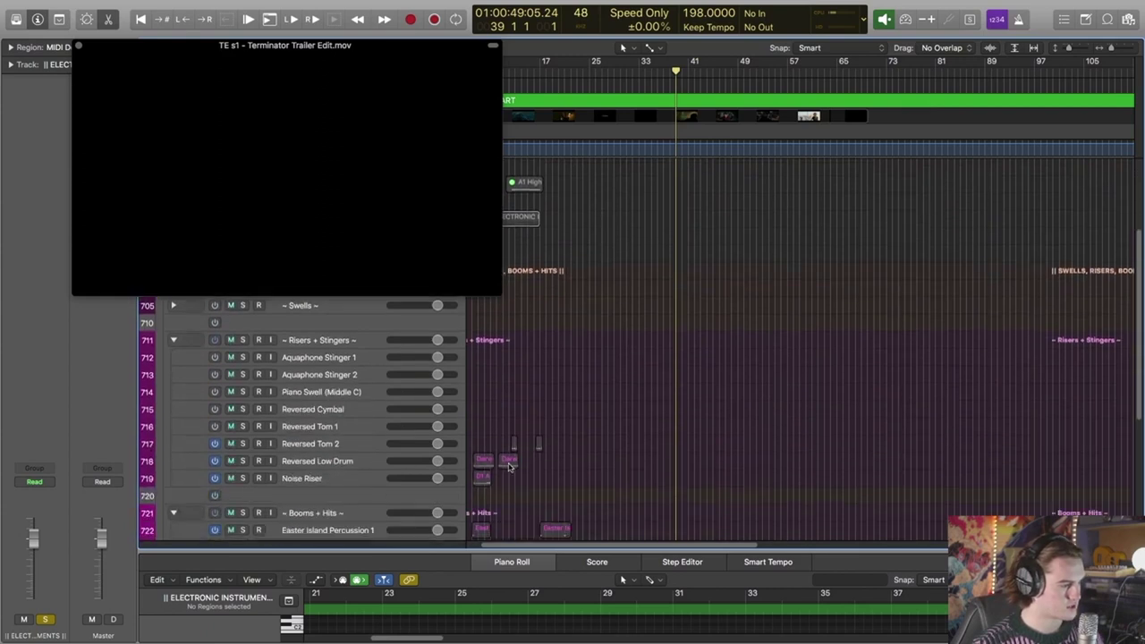
# Step: Copy the 4 Bar Riser region along the Noise Riser track so it ends at bar 39, and audition it soloed
pyautogui.moveTo(481, 482); pyautogui.dragTo(650, 480)
pyautogui.press('super+Right')
pyautogui.press('super+Right')
pyautogui.press('super+Right')
pyautogui.press('super+Right')
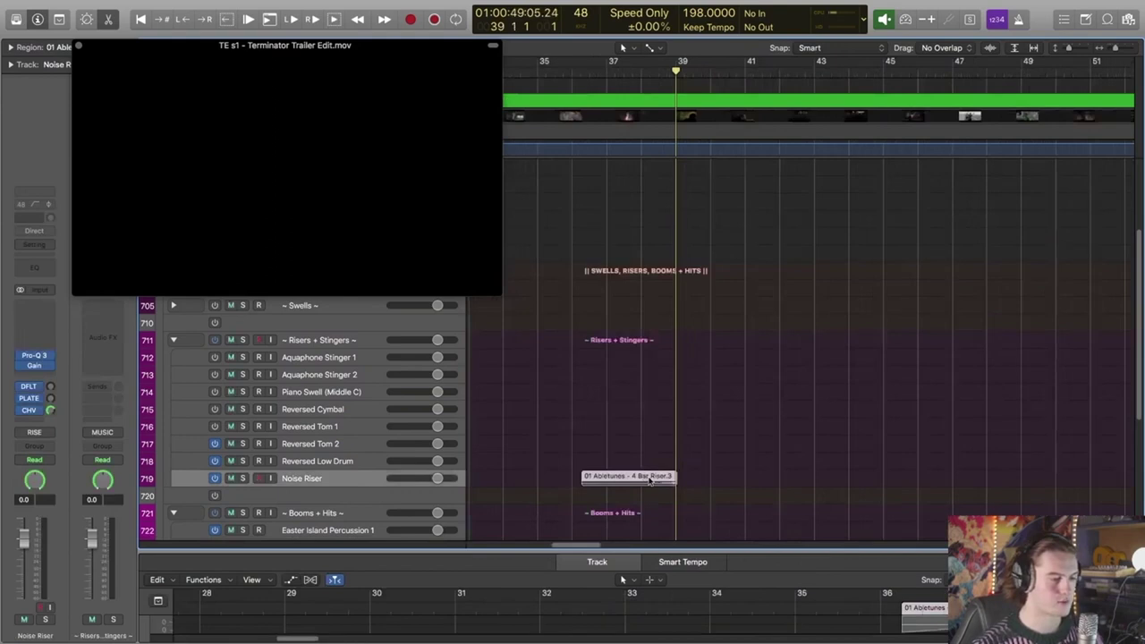
pyautogui.press('s')
pyautogui.hotkey('shift', 'Return')
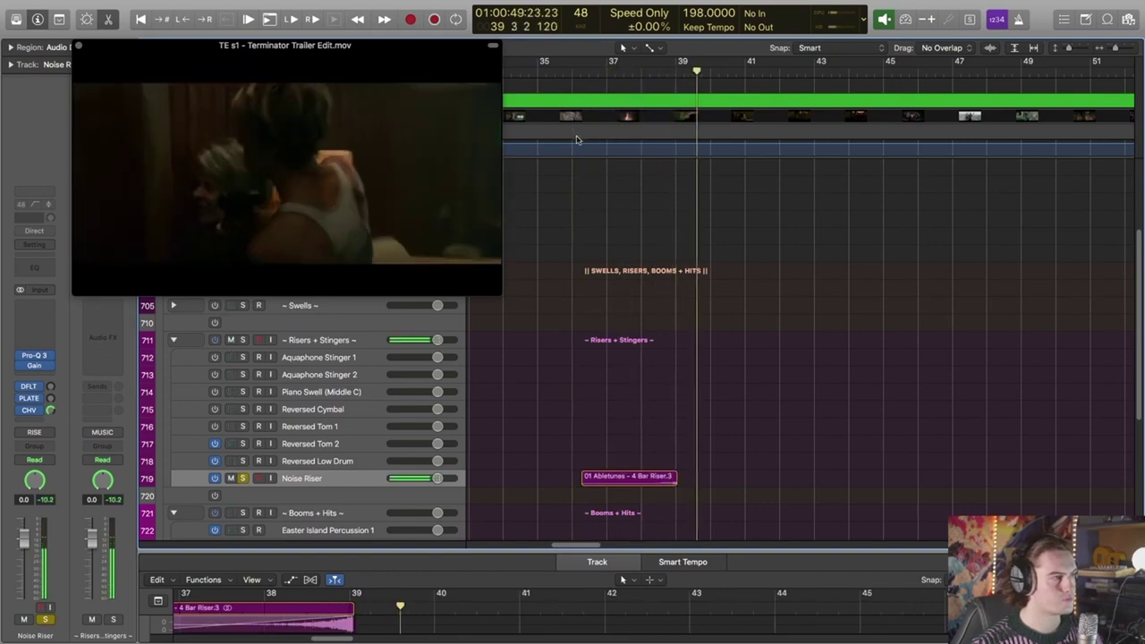
# Step: Shrink the floating movie window and move it clear of most of the track headers, with the whole arrangement in view
pyautogui.press('super+Left')
pyautogui.press('super+Left')
pyautogui.press('super+Up')
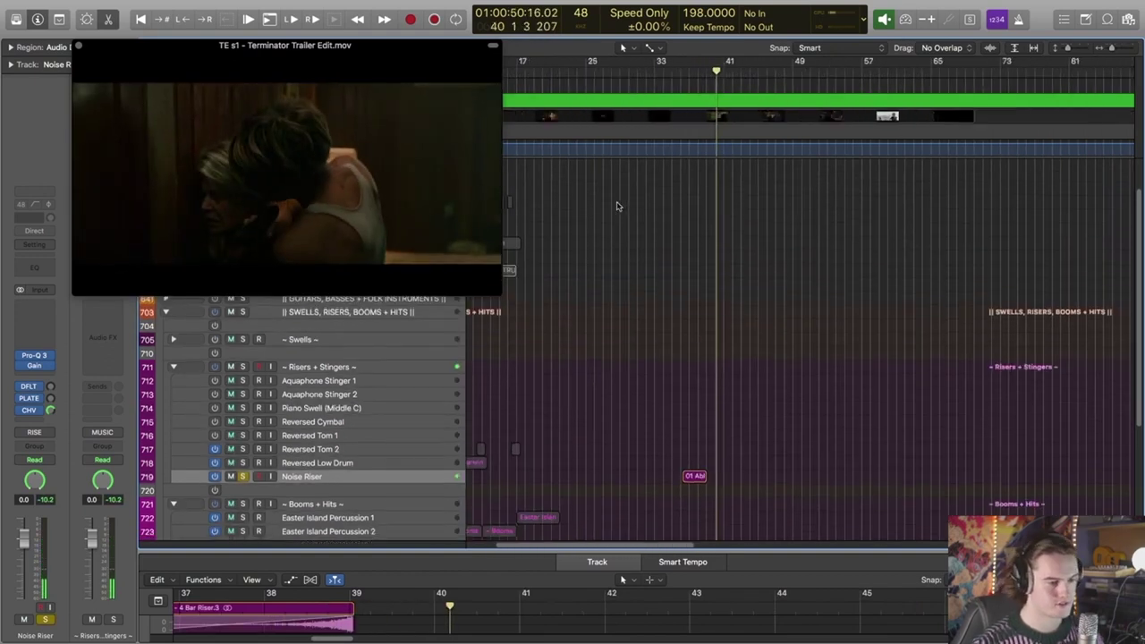
pyautogui.press('super+Up')
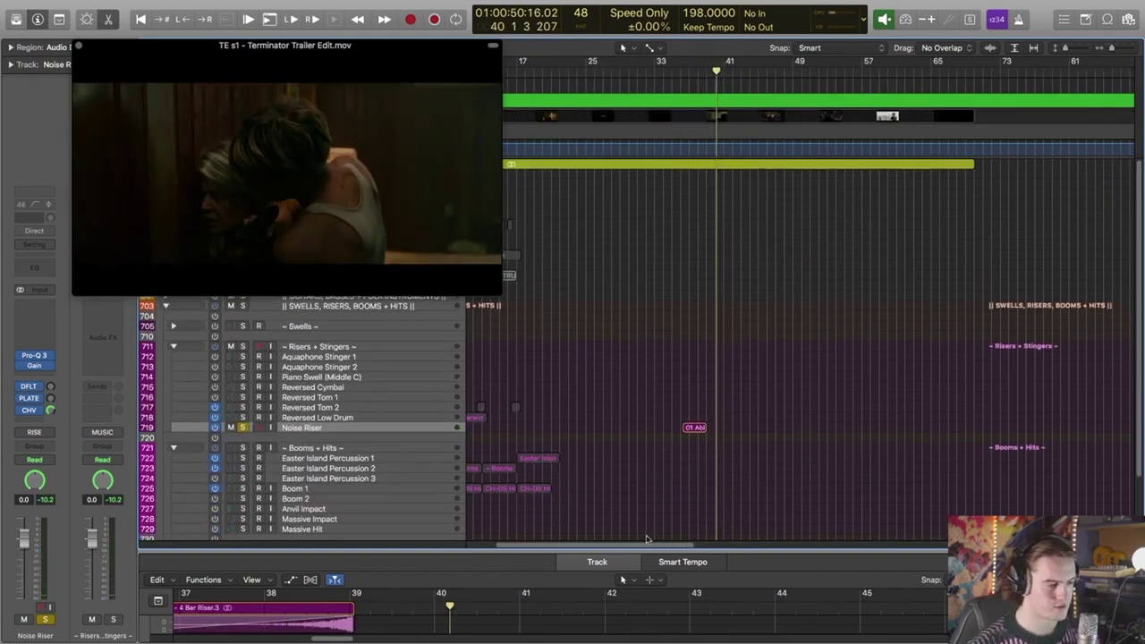
pyautogui.hscroll(-3, 653, 482)
pyautogui.press('super+Up')
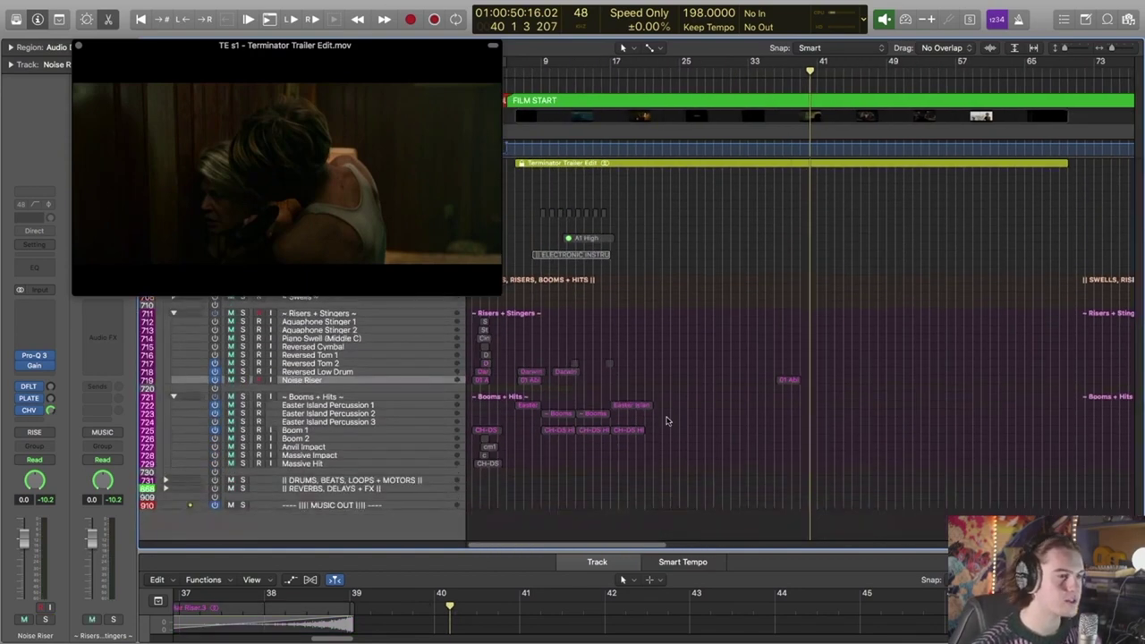
pyautogui.moveTo(335, 200); pyautogui.dragTo(307, 193)
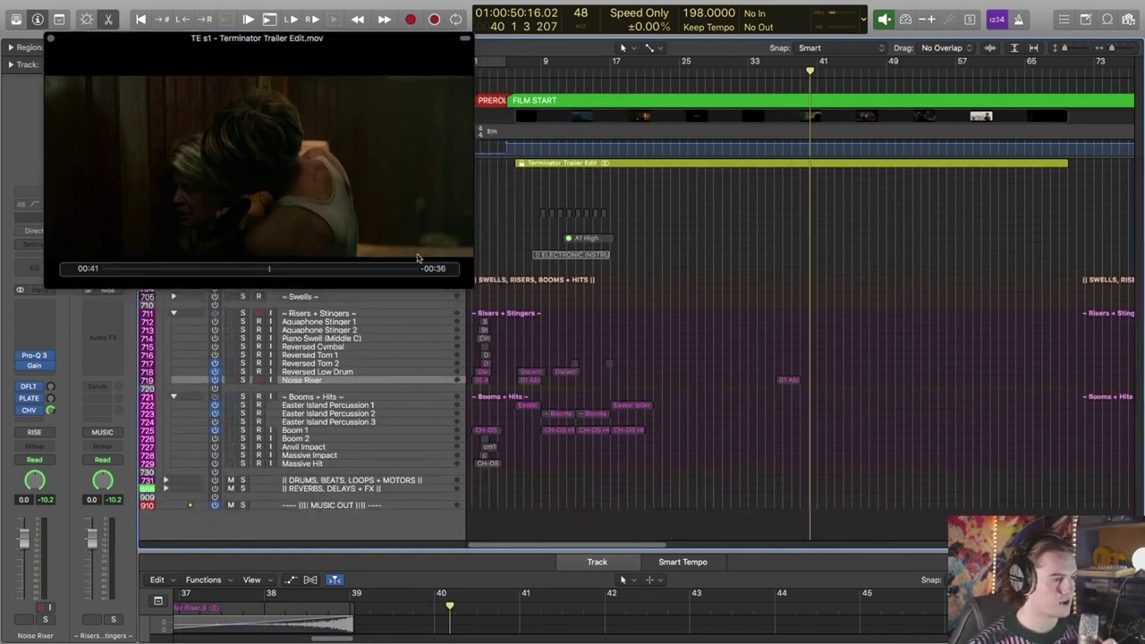
pyautogui.moveTo(467, 284); pyautogui.dragTo(366, 230)
pyautogui.moveTo(274, 149)
pyautogui.mouseDown()
pyautogui.moveTo(264, 126)
pyautogui.moveTo(262, 136)
pyautogui.mouseUp()
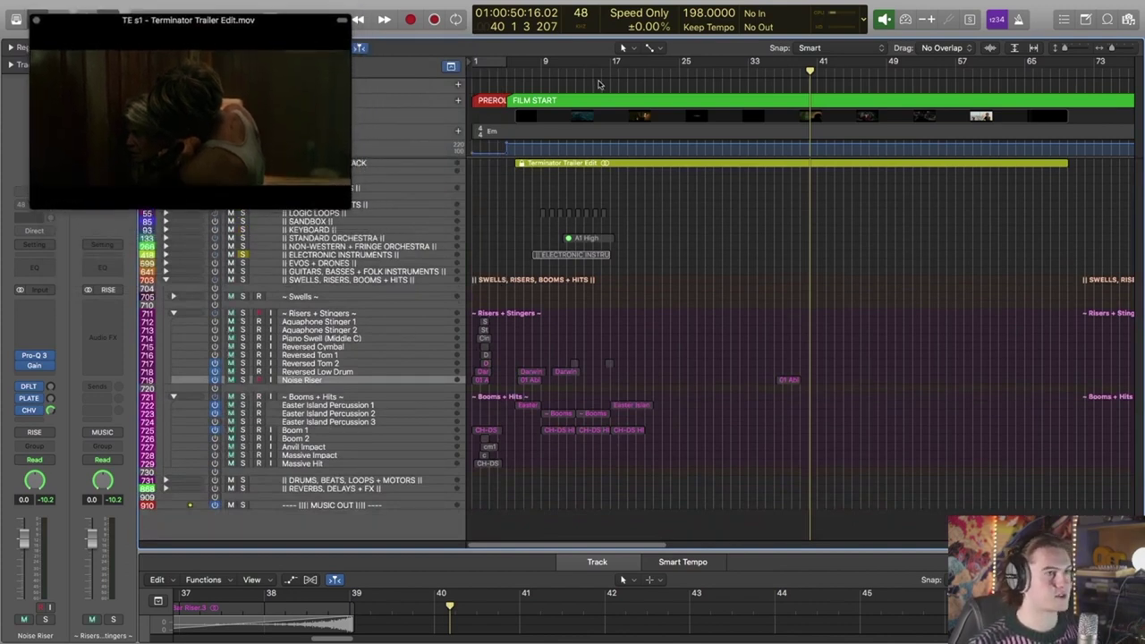
# Step: Place the playhead at bar 15 and look over the Synth Pads, Risers + Stingers and Booms + Hits tracks
pyautogui.click(593, 72)
pyautogui.press('super+Down')
pyautogui.press('super+Down')
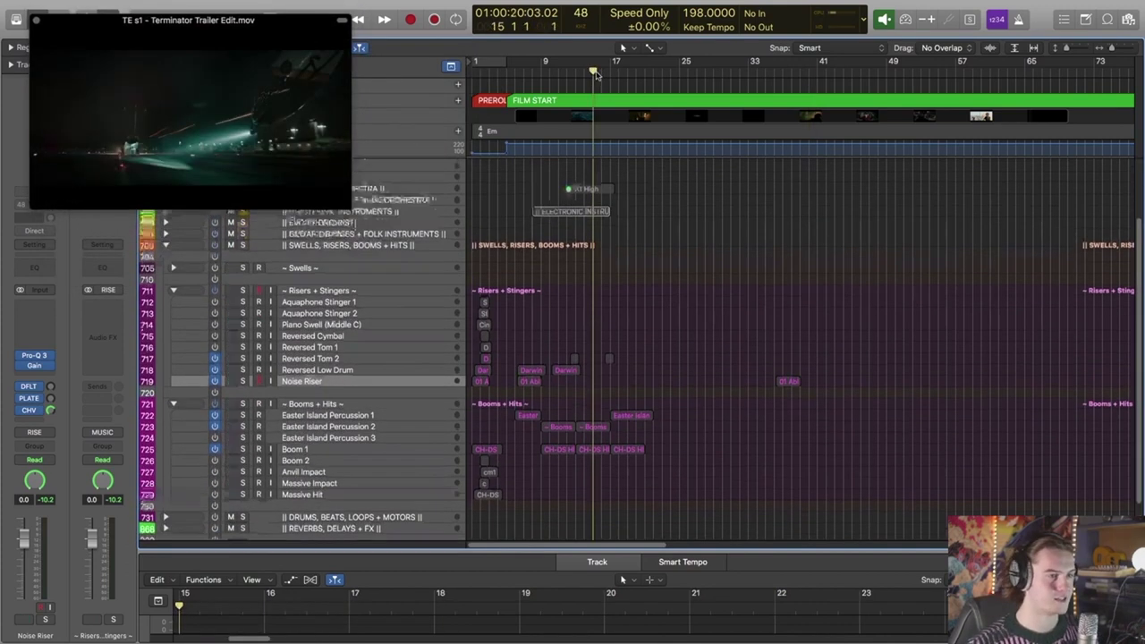
pyautogui.press('super+Down')
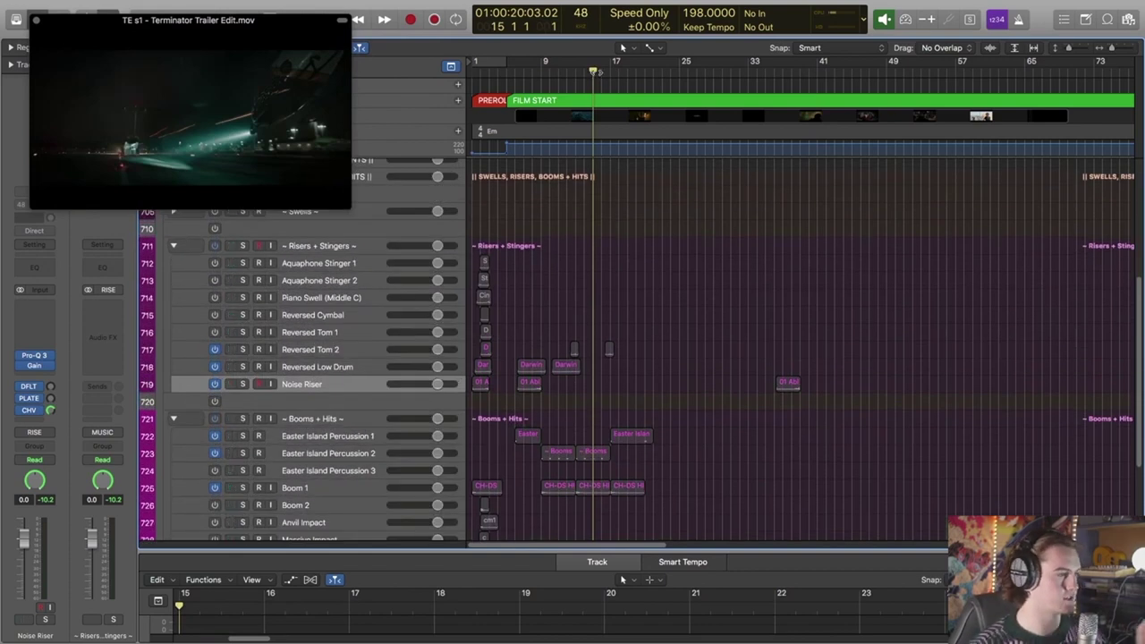
pyautogui.scroll(8, 301, 333)
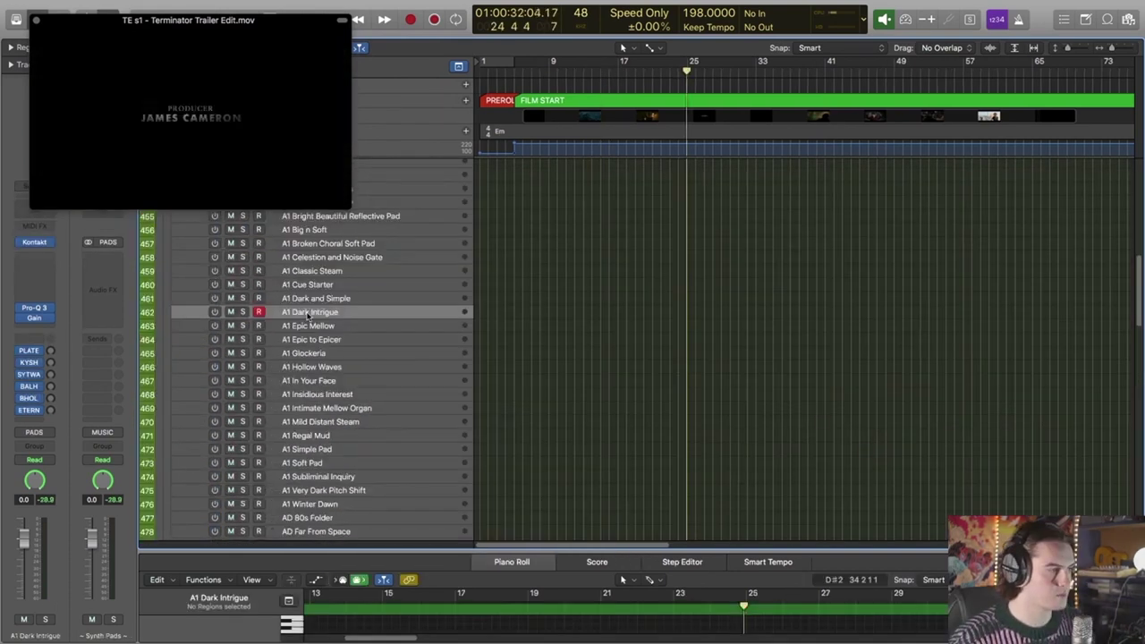
pyautogui.scroll(10, 247, 372)
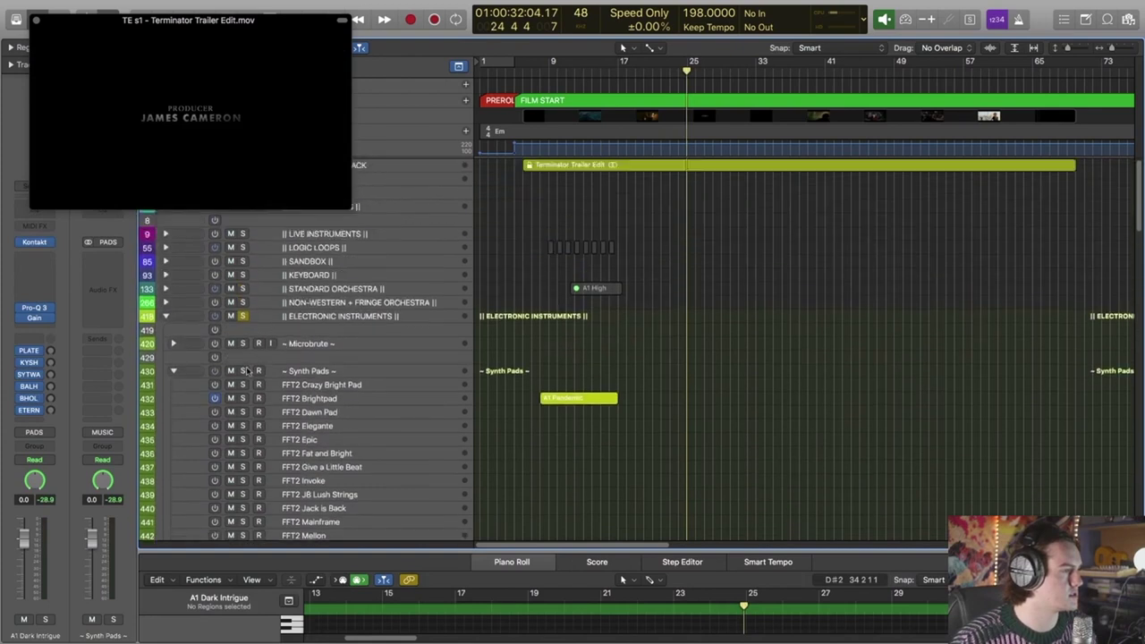
pyautogui.scroll(-12, 720, 376)
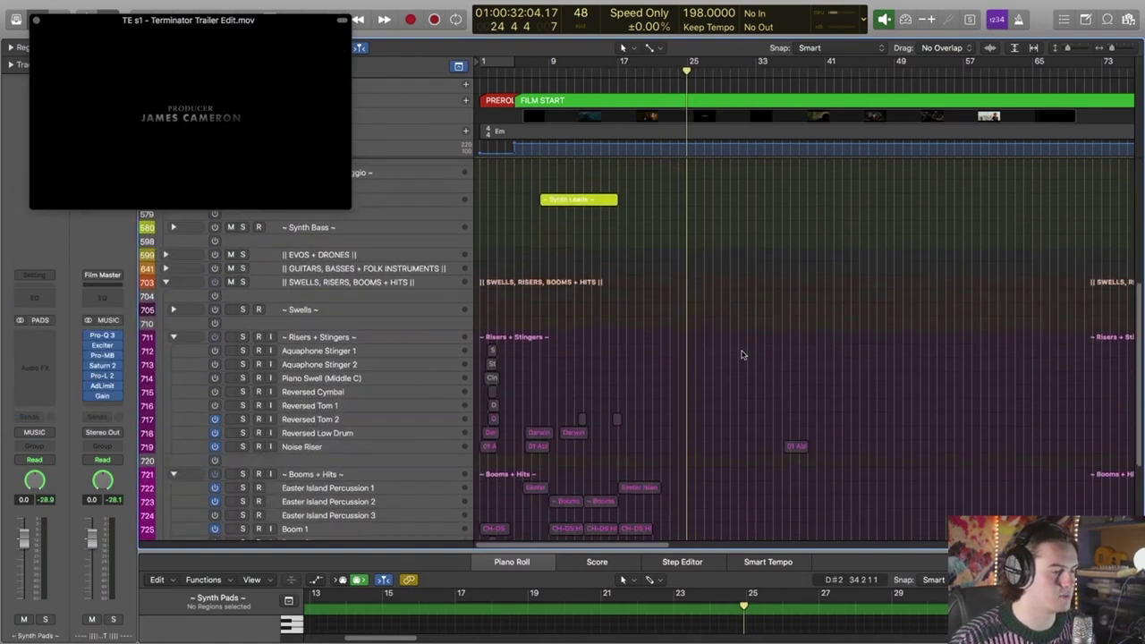
pyautogui.scroll(-2, 722, 375)
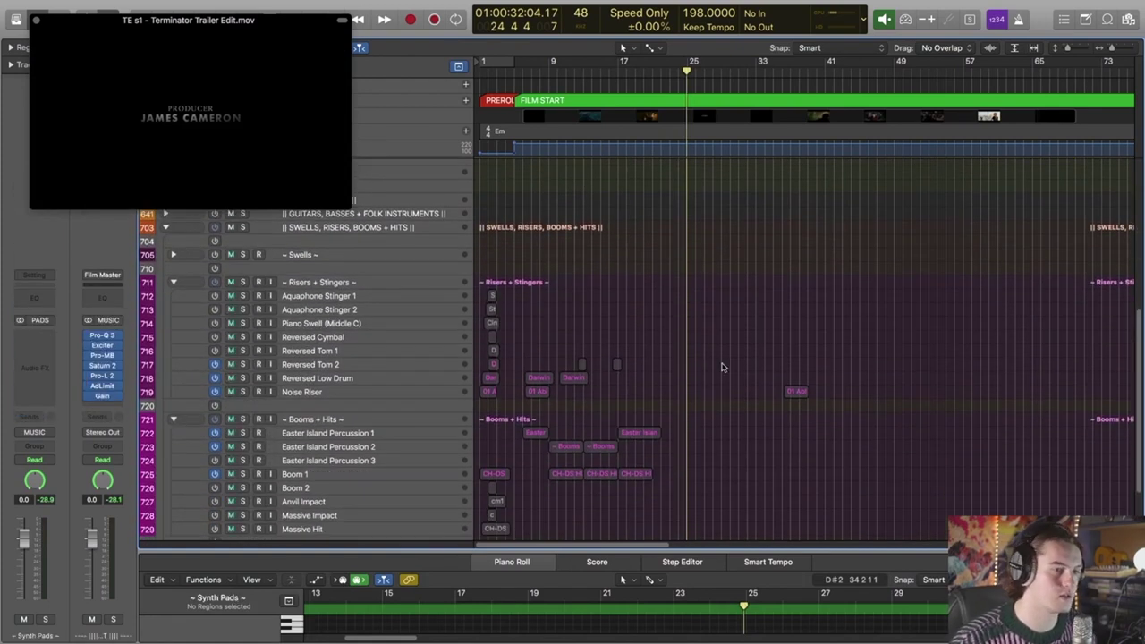
# Step: Move the Boom 1 hit region at bar 22 about one bar earlier
pyautogui.click(635, 473)
pyautogui.press('z')
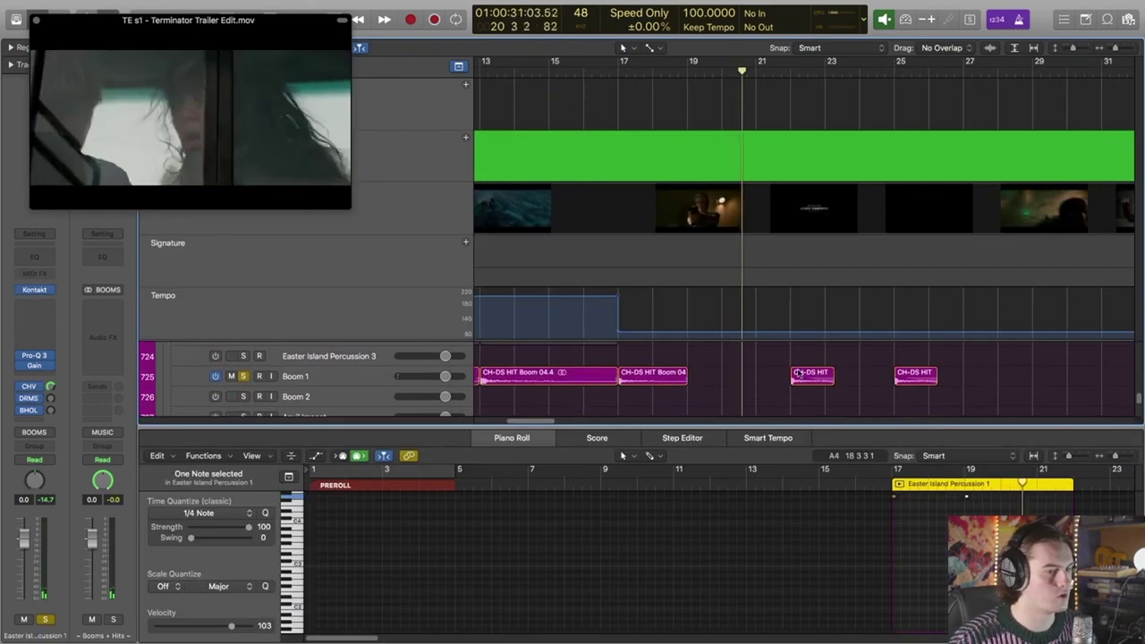
pyautogui.moveTo(811, 382); pyautogui.dragTo(778, 383)
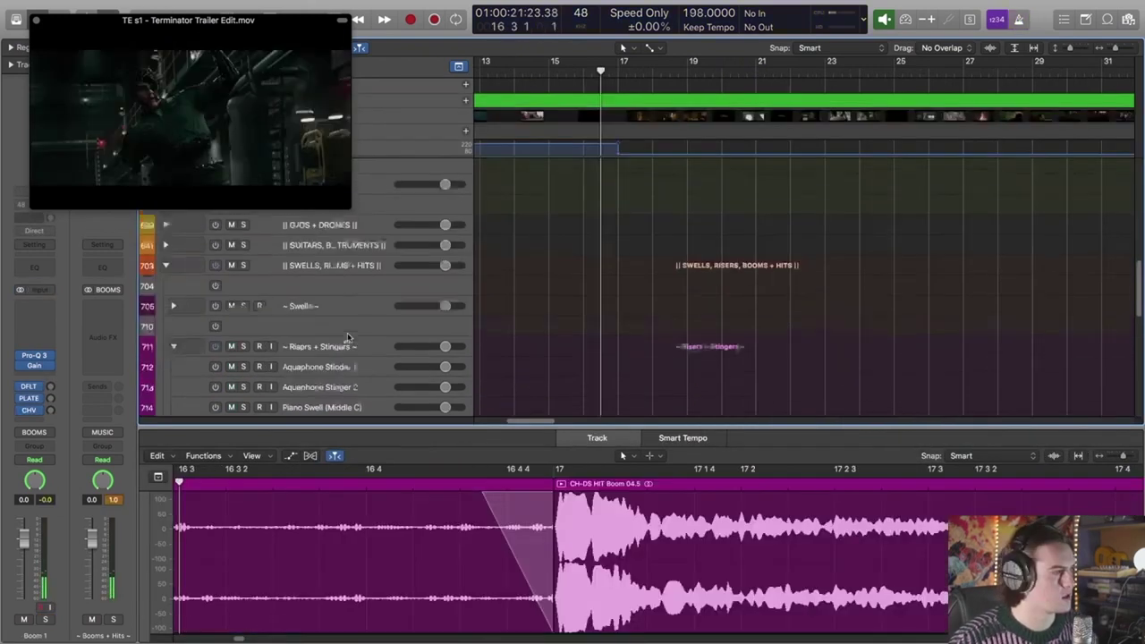
# Step: Find the A1 Dark Intrigue pad track among the Synth Pads and play its region from just before bar 19
pyautogui.scroll(5, 347, 336)
pyautogui.scroll(-5, 264, 311)
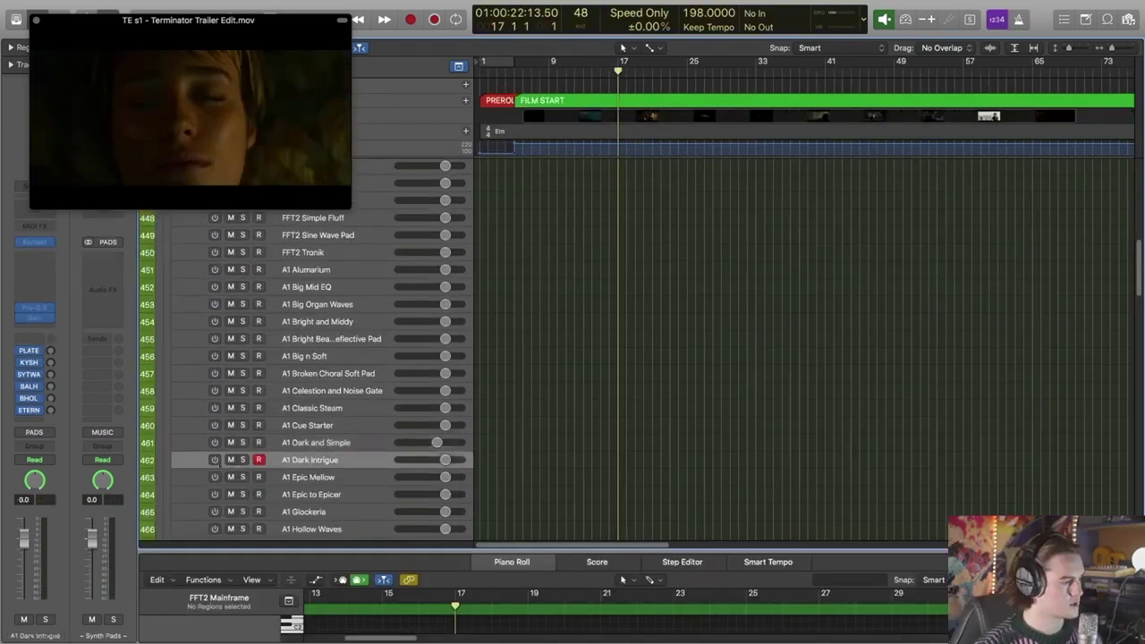
pyautogui.scroll(-3, 671, 377)
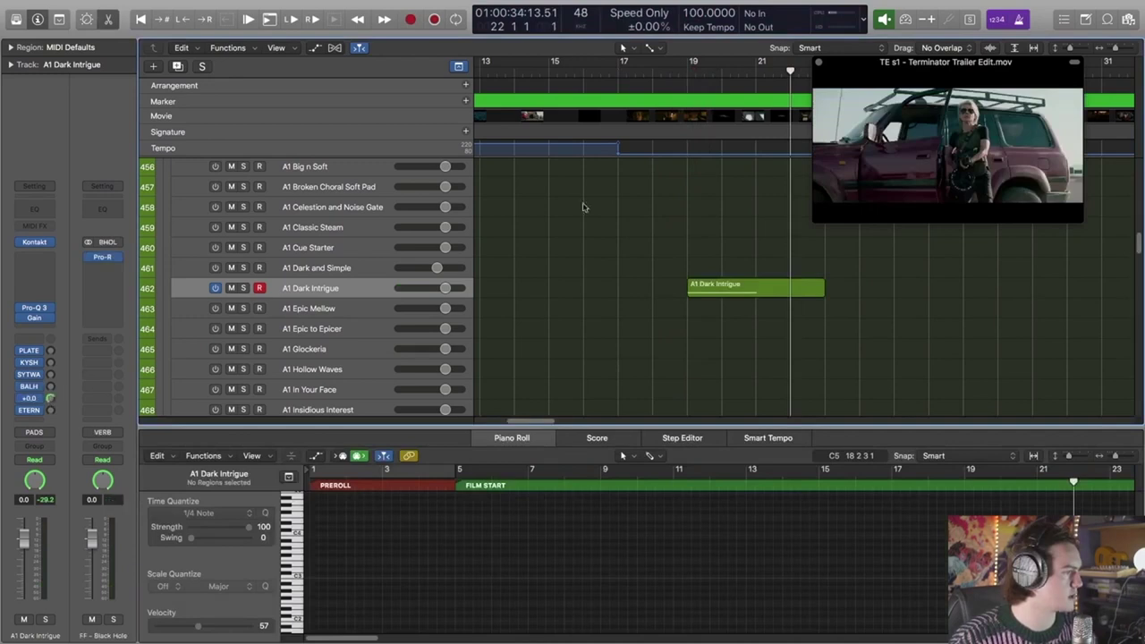
pyautogui.click(671, 82)
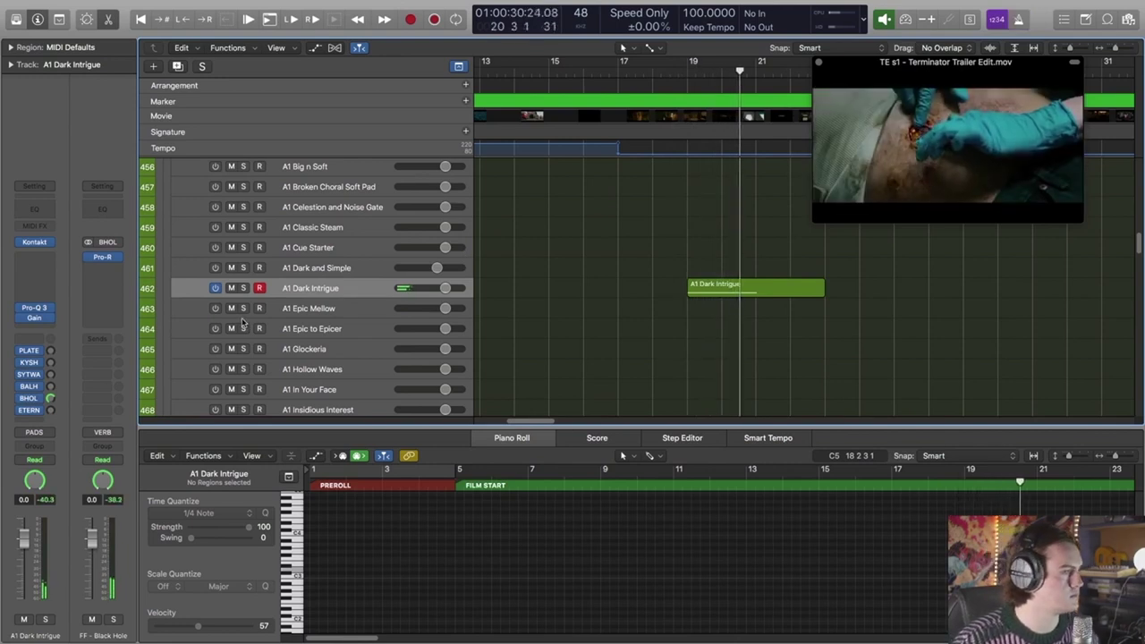
pyautogui.press('space')
# Step: Collapse the Synth Pads stack, and move the floating movie window over the track headers
pyautogui.press('1')
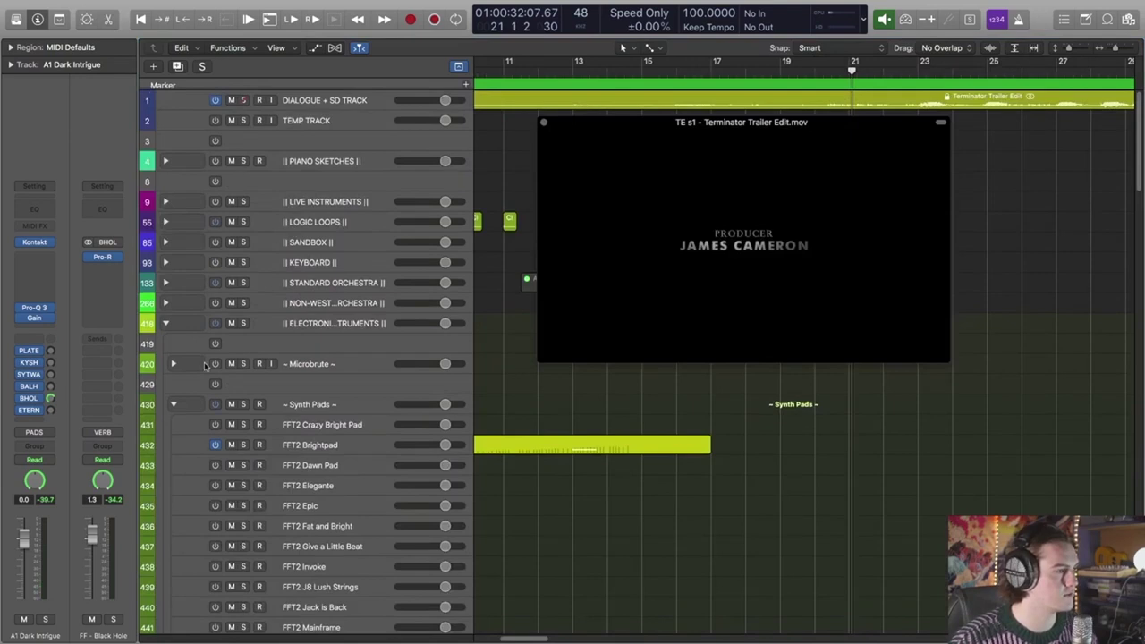
pyautogui.click(175, 403)
pyautogui.press('2')
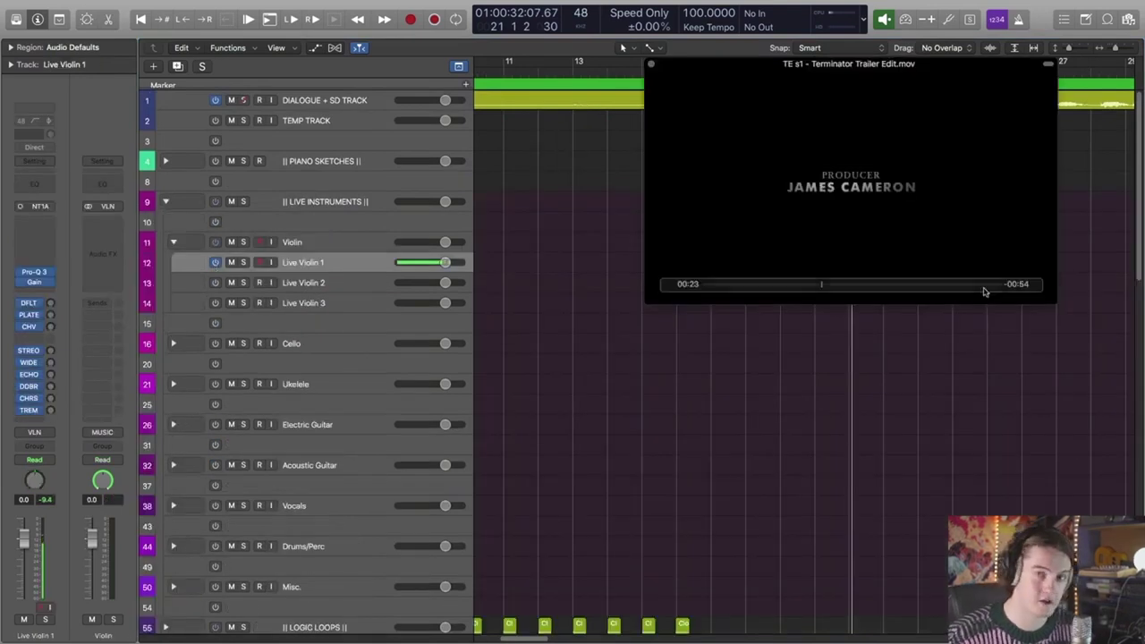
pyautogui.moveTo(951, 207); pyautogui.dragTo(431, 161)
pyautogui.scroll(-10, 889, 417)
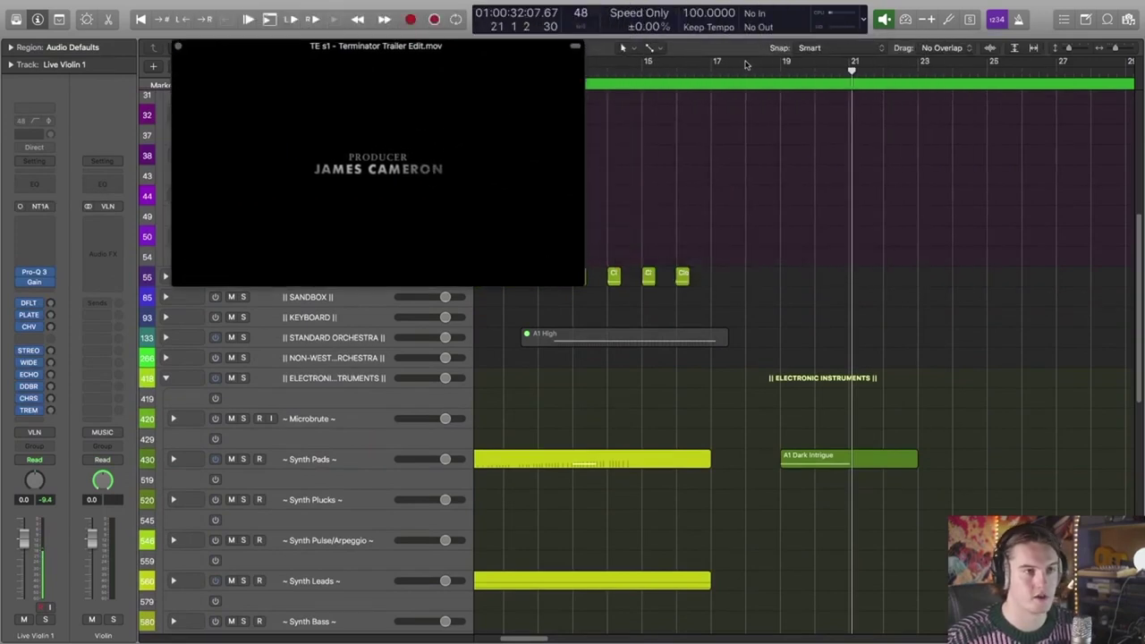
# Step: Record a violin take on the Live Violin 1 track from bar 19 to just past bar 22
pyautogui.click(810, 75)
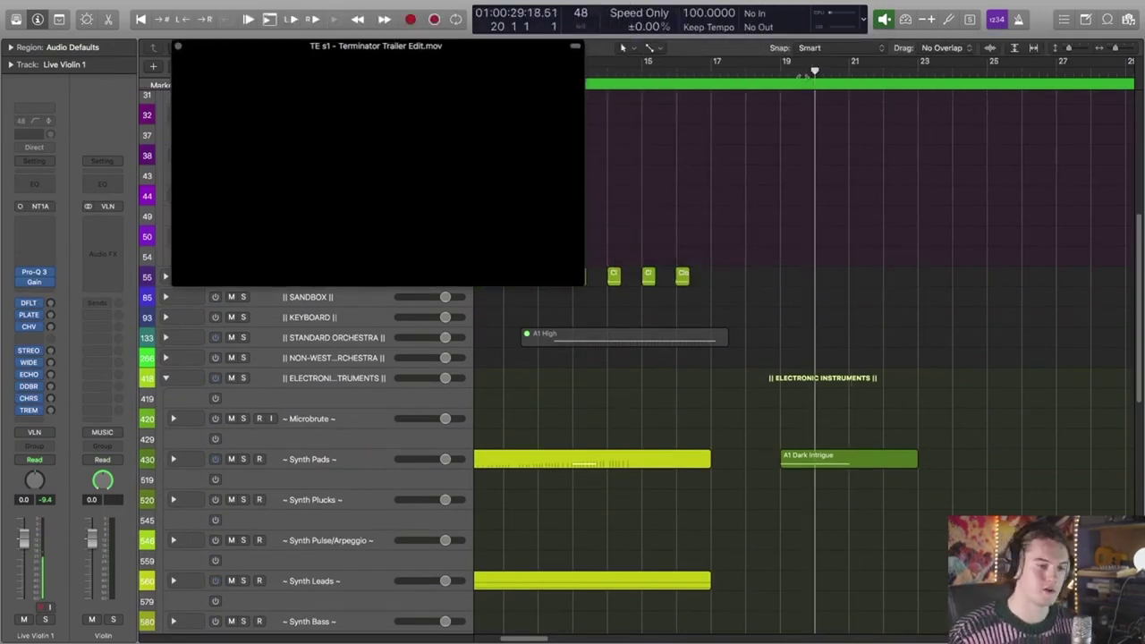
pyautogui.press('r')
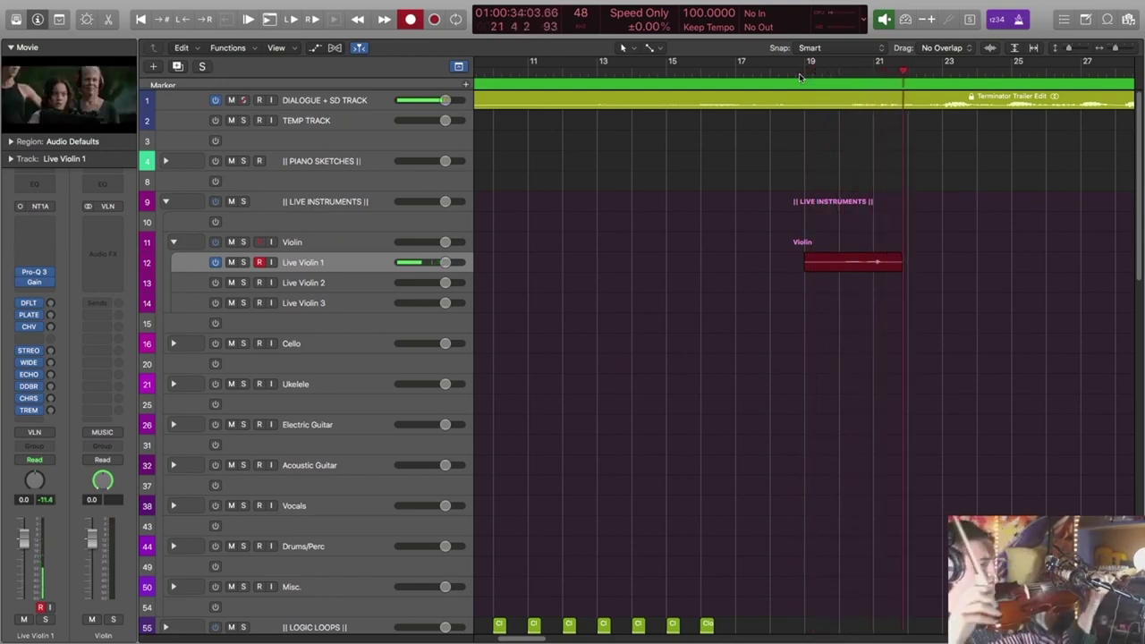
pyautogui.press('space')
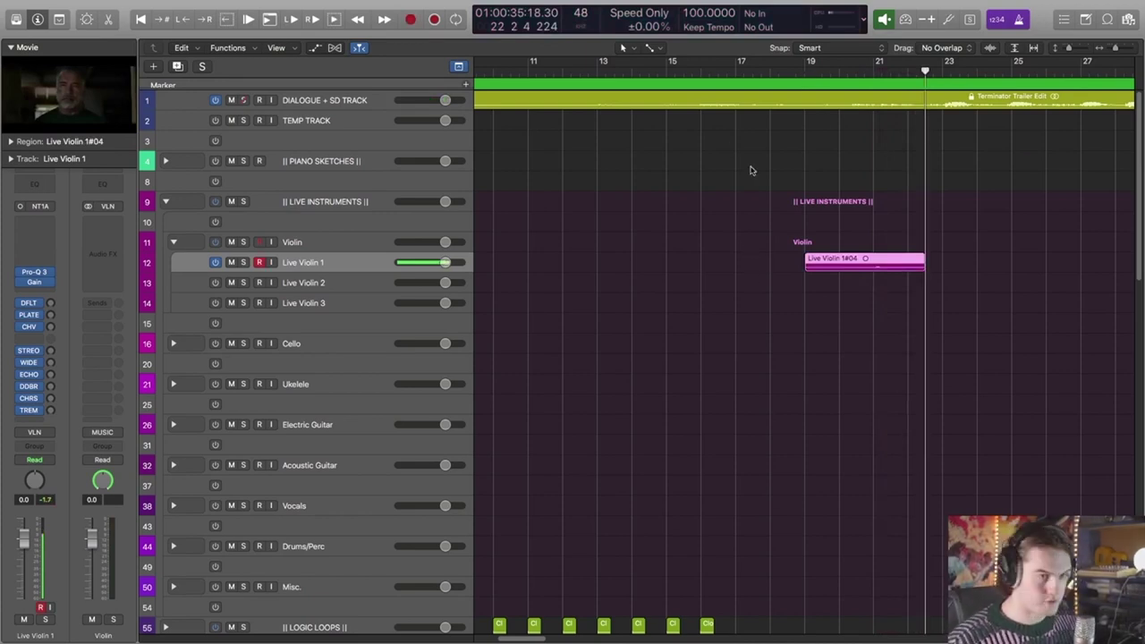
# Step: Return to bar 19 and audition the new violin take with Live Violin 1 soloed, its waveform enlarged
pyautogui.hotkey('shift', 'Return')
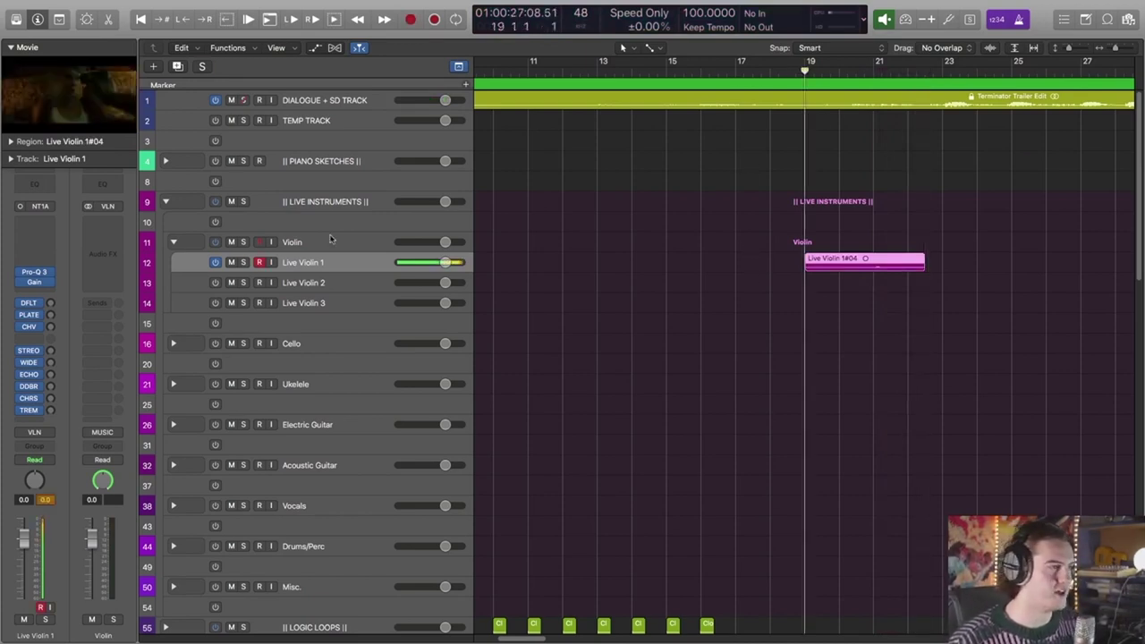
pyautogui.press('s')
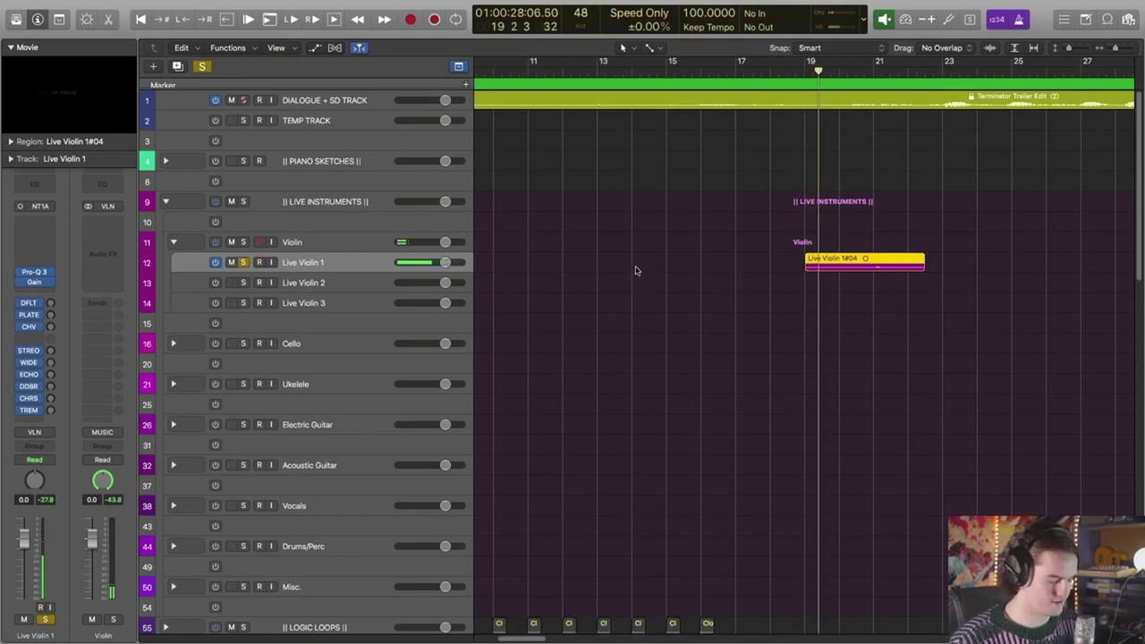
pyautogui.press('super+Down')
pyautogui.press('super+Down')
pyautogui.press('super+Right')
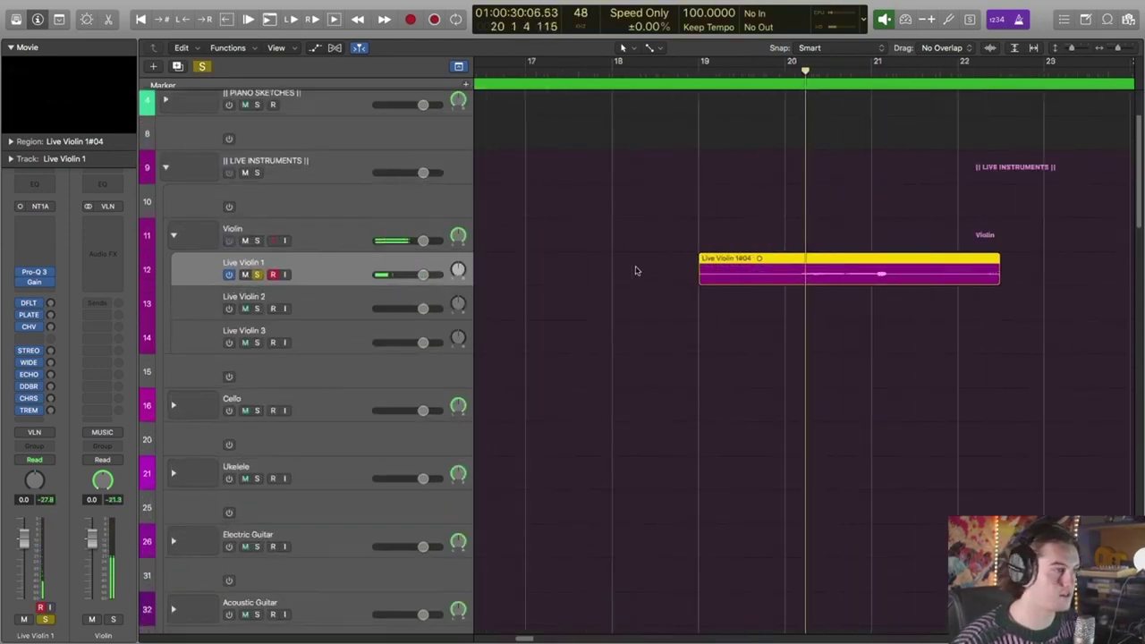
pyautogui.press('super+Up')
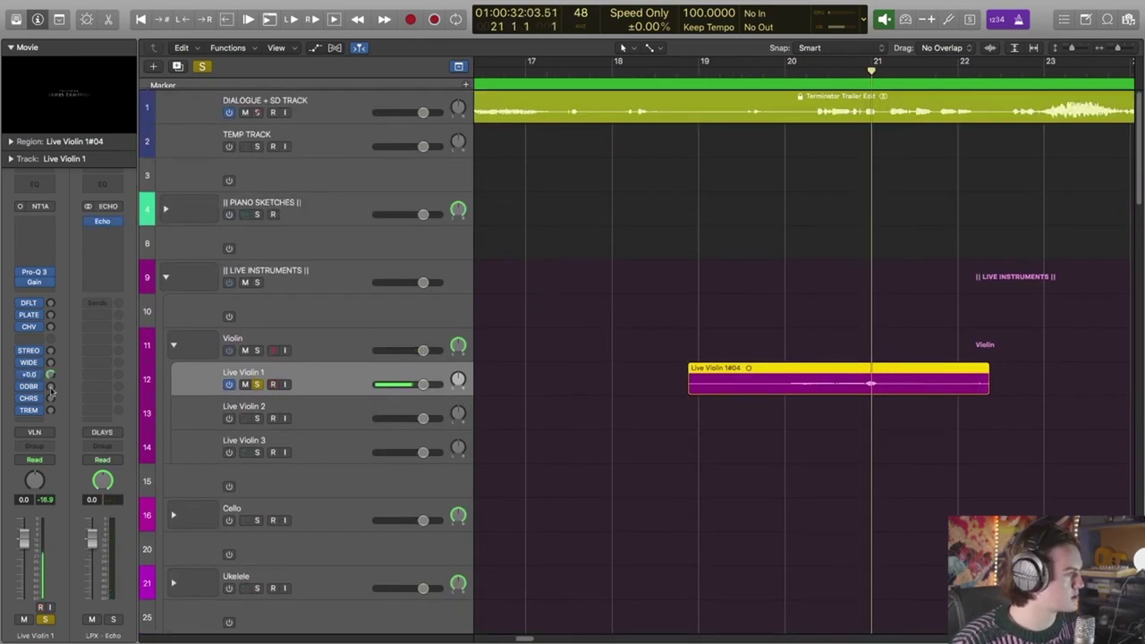
pyautogui.press('v')
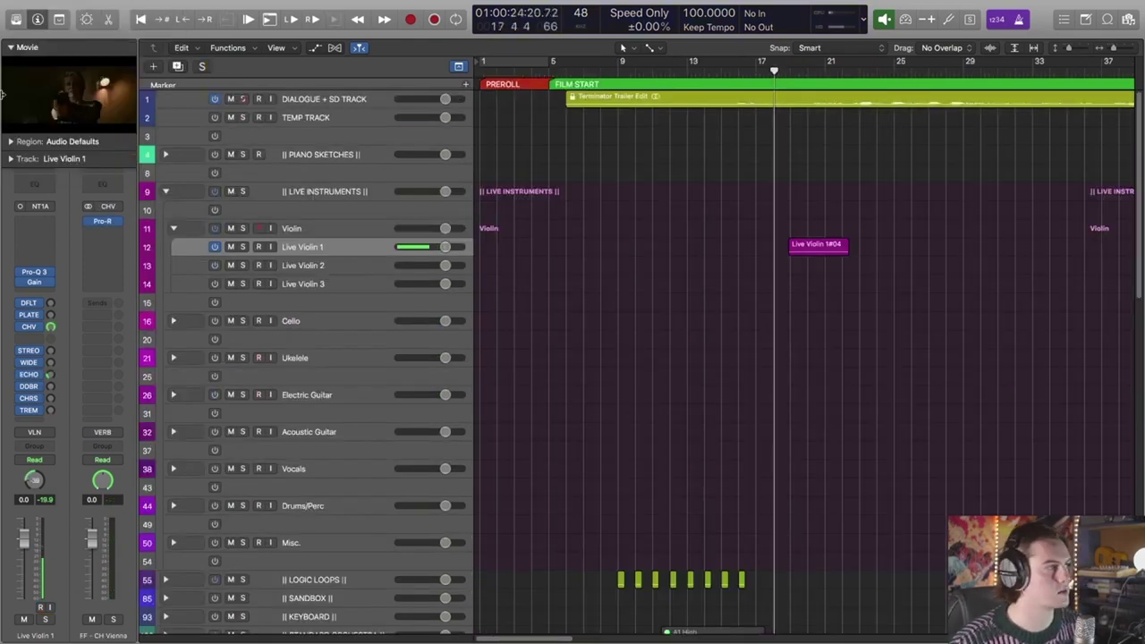
# Step: Reopen the floating movie window, enlarge it and place it over the track headers
pyautogui.click(41, 91)
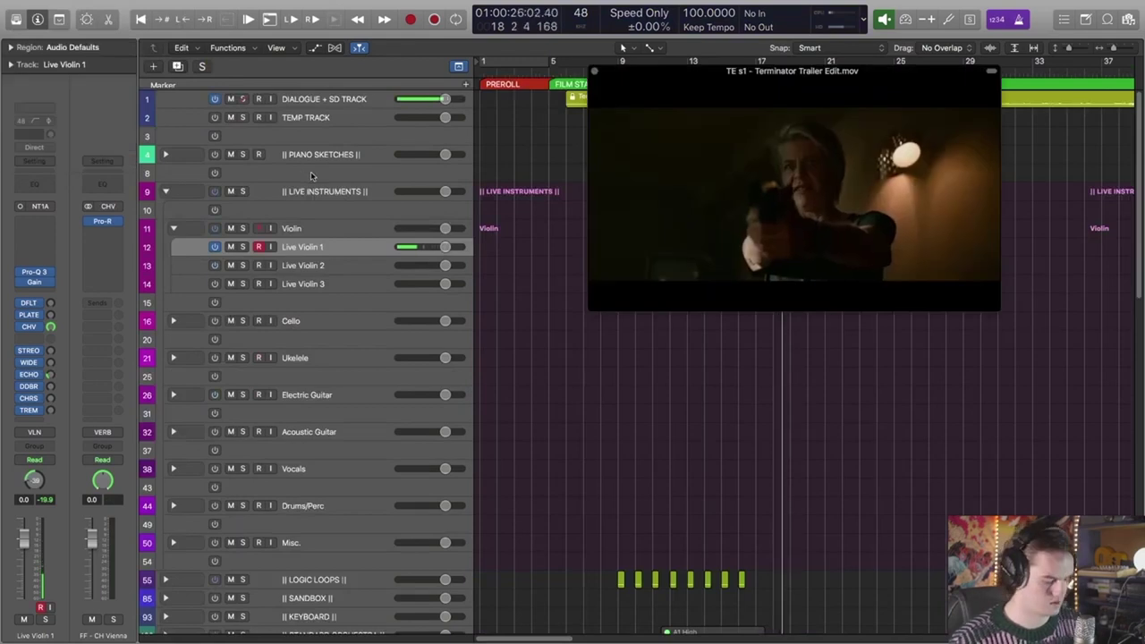
pyautogui.moveTo(726, 229); pyautogui.dragTo(390, 186)
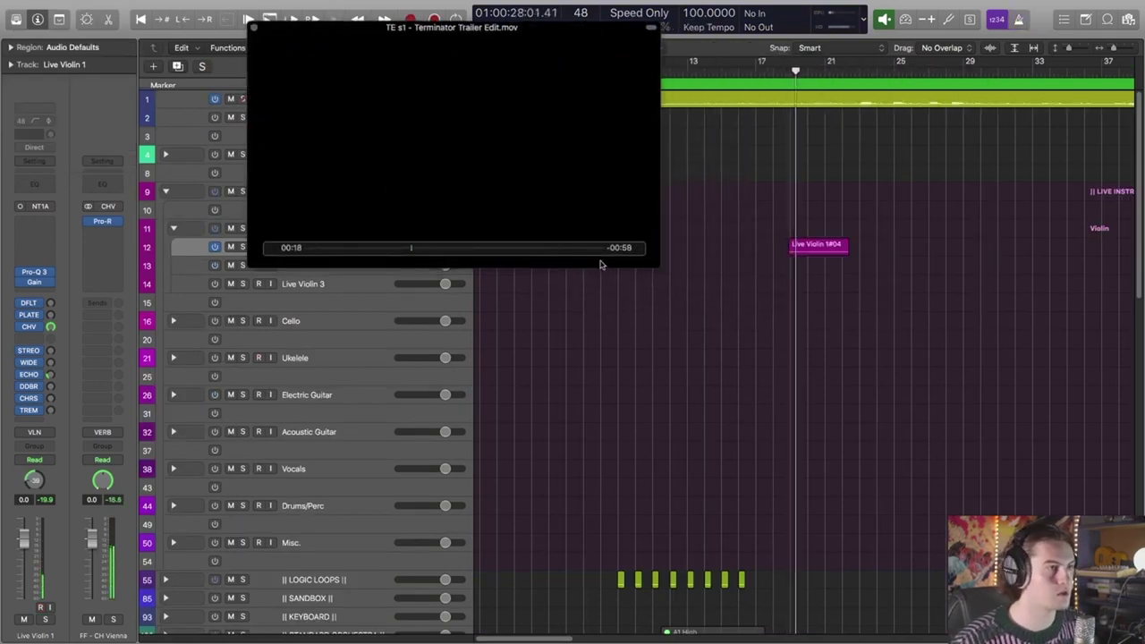
pyautogui.moveTo(658, 263); pyautogui.dragTo(977, 447)
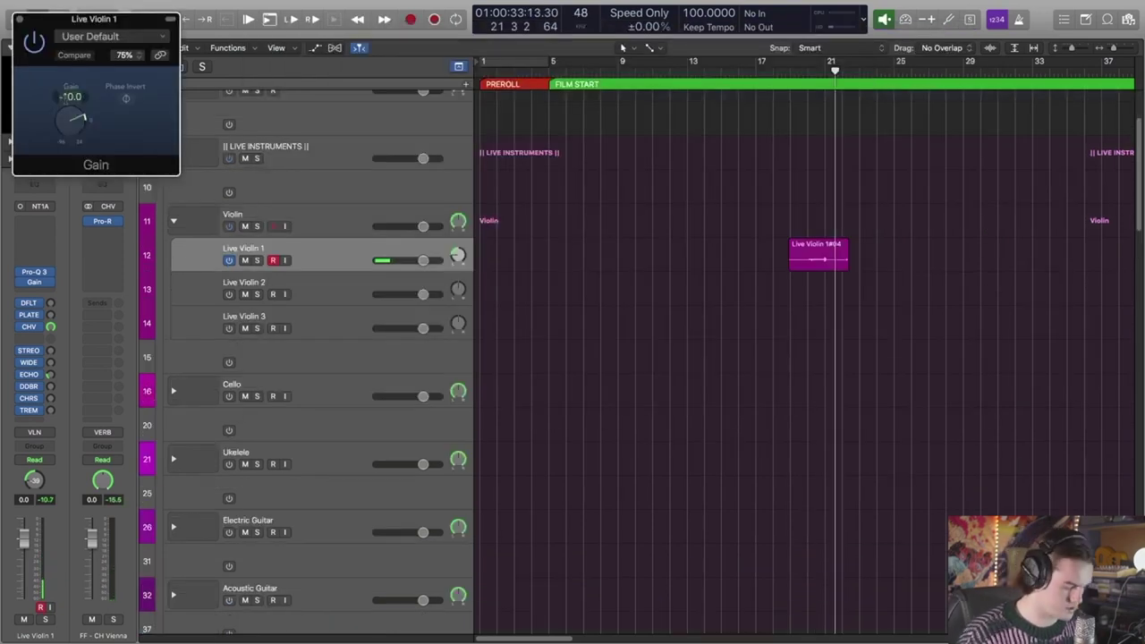
# Step: Close the Gain plug-in window of Live Violin 1 and toggle the track automation display
pyautogui.click(19, 18)
pyautogui.press('a')
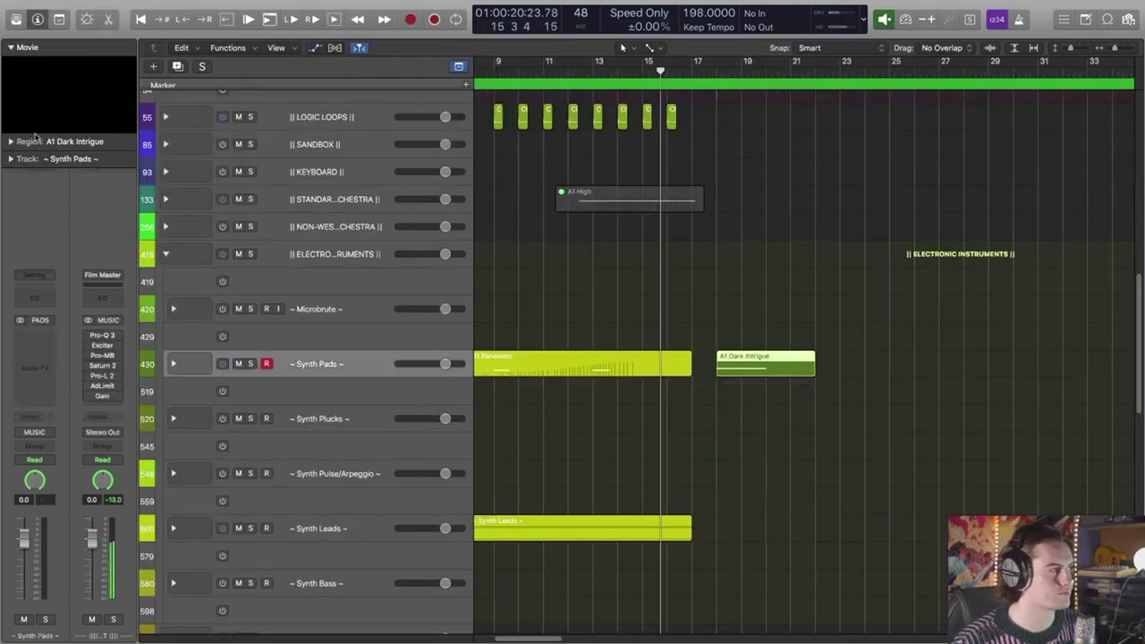
# Step: Place the playhead at bar 18, where the first A1 Dark Intrigue region starts
pyautogui.click(38, 113)
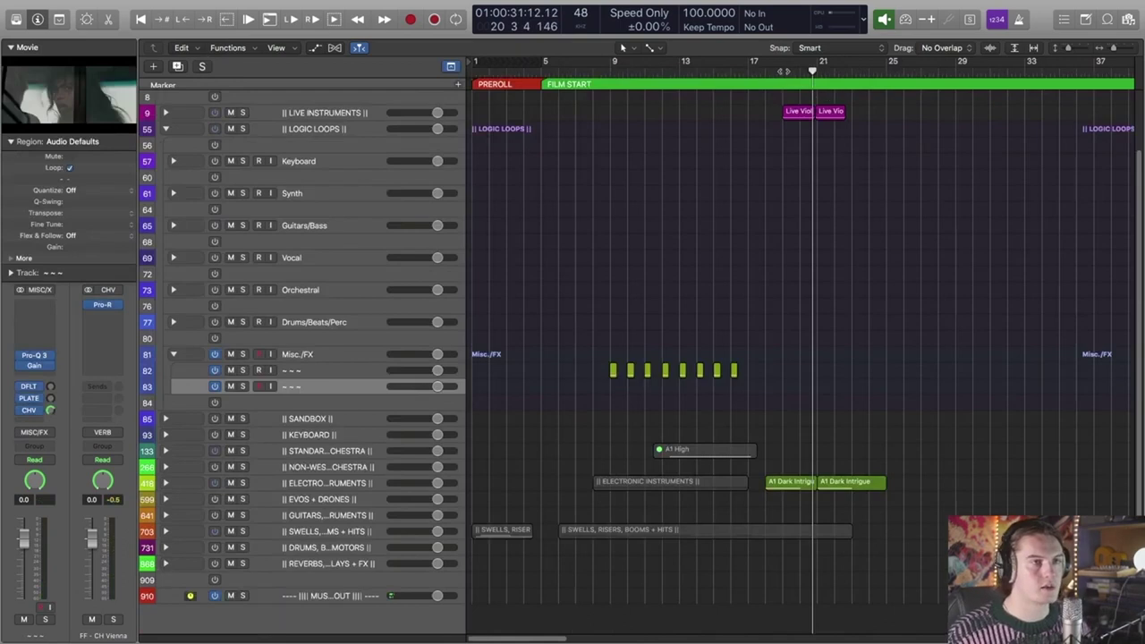
pyautogui.moveTo(812, 70); pyautogui.dragTo(765, 72)
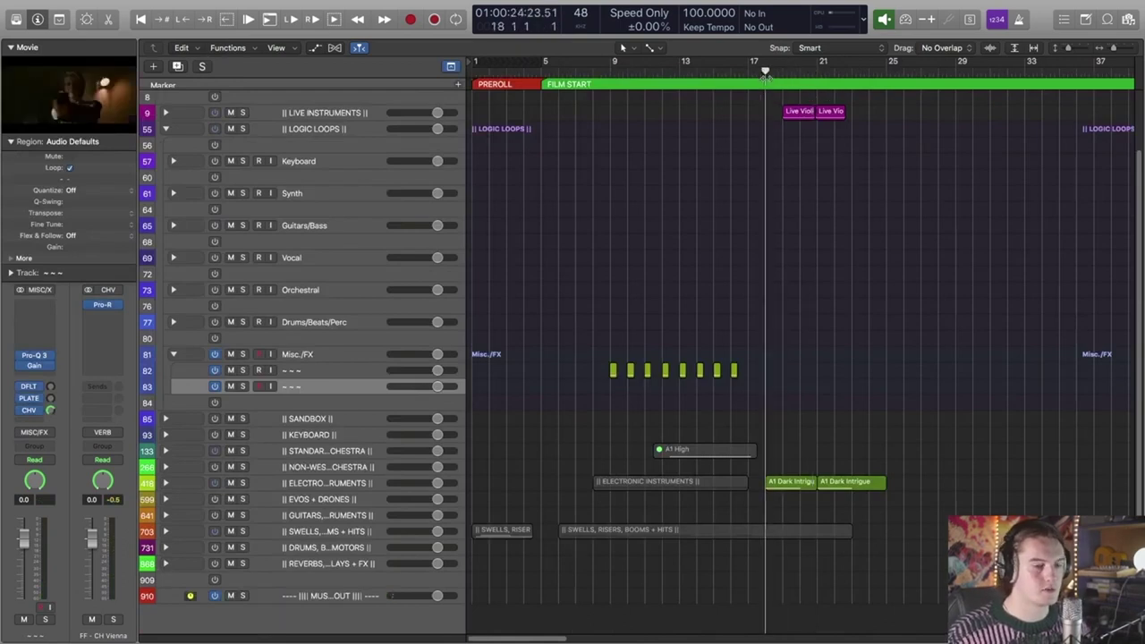
# Step: Record a horn line on the soloed Descant Horn track in the Brass stack, starting from bar 18
pyautogui.scroll(3, 339, 244)
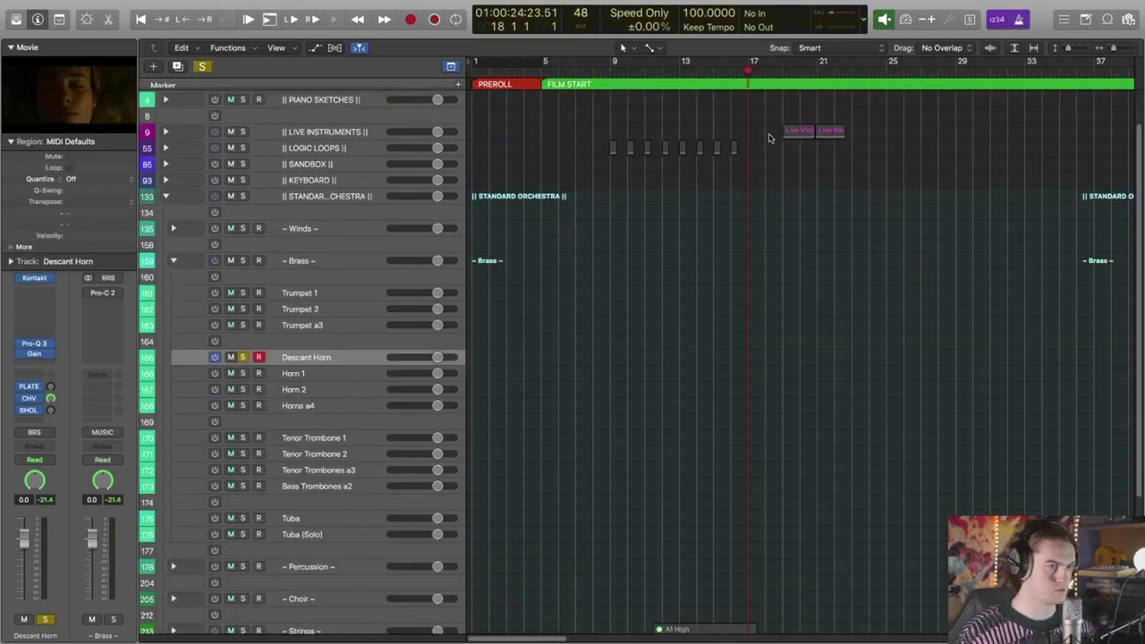
pyautogui.press('r')
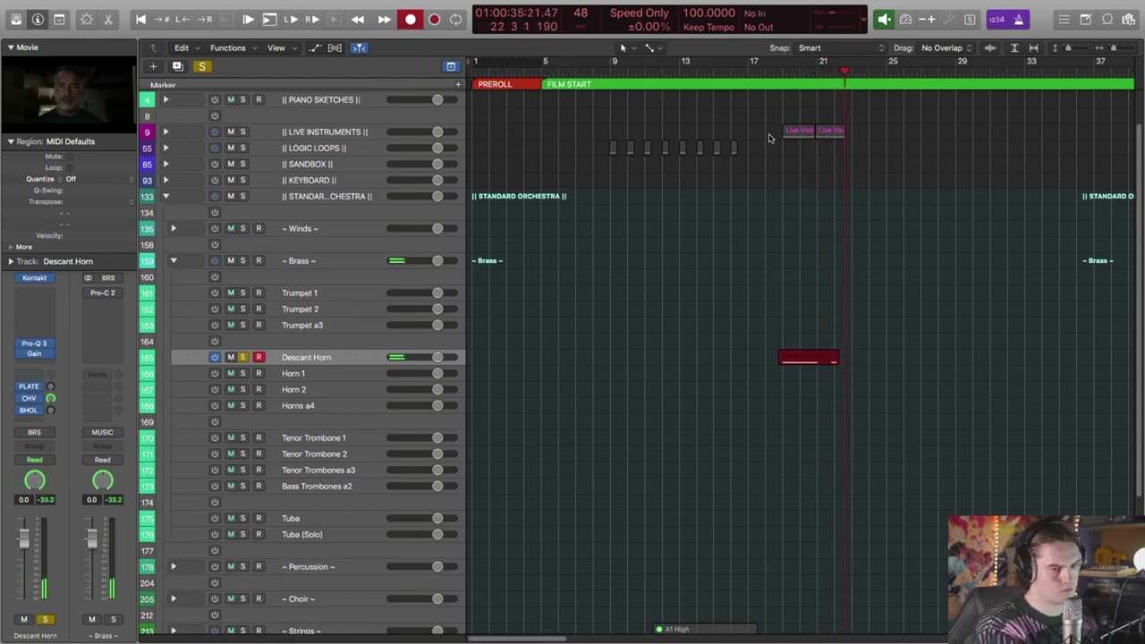
pyautogui.press('space')
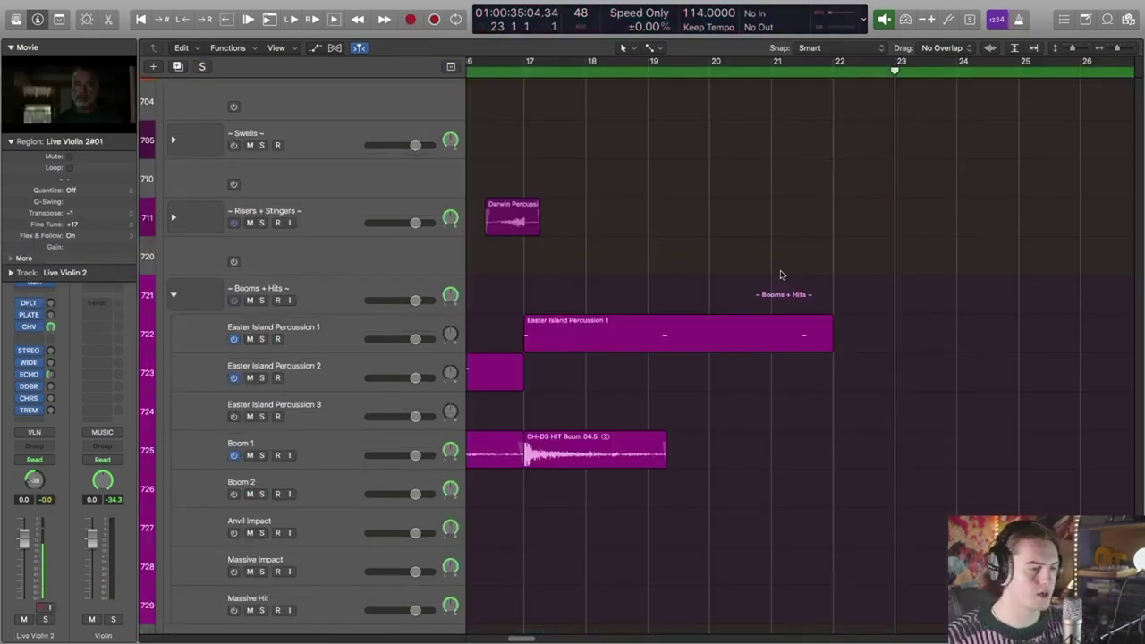
# Step: Place an Abletunes 4 Bar Riser region on the Noise Riser track so it ends at bar 23, and play across that point to check it
pyautogui.scroll(-5, 723, 337)
pyautogui.scroll(6, 276, 394)
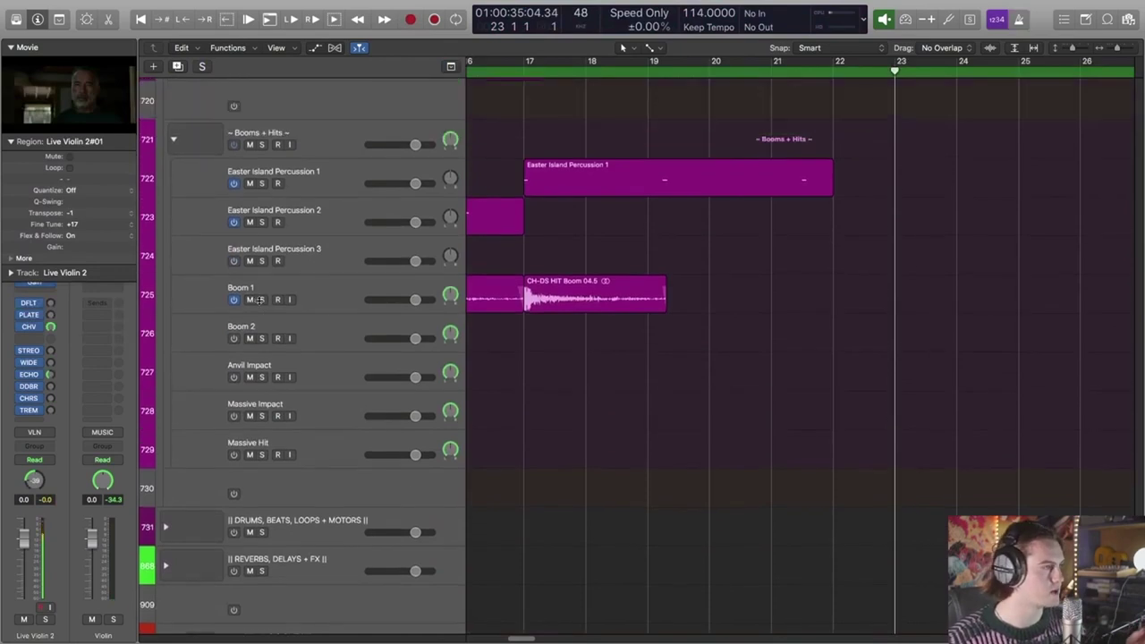
pyautogui.click(174, 254)
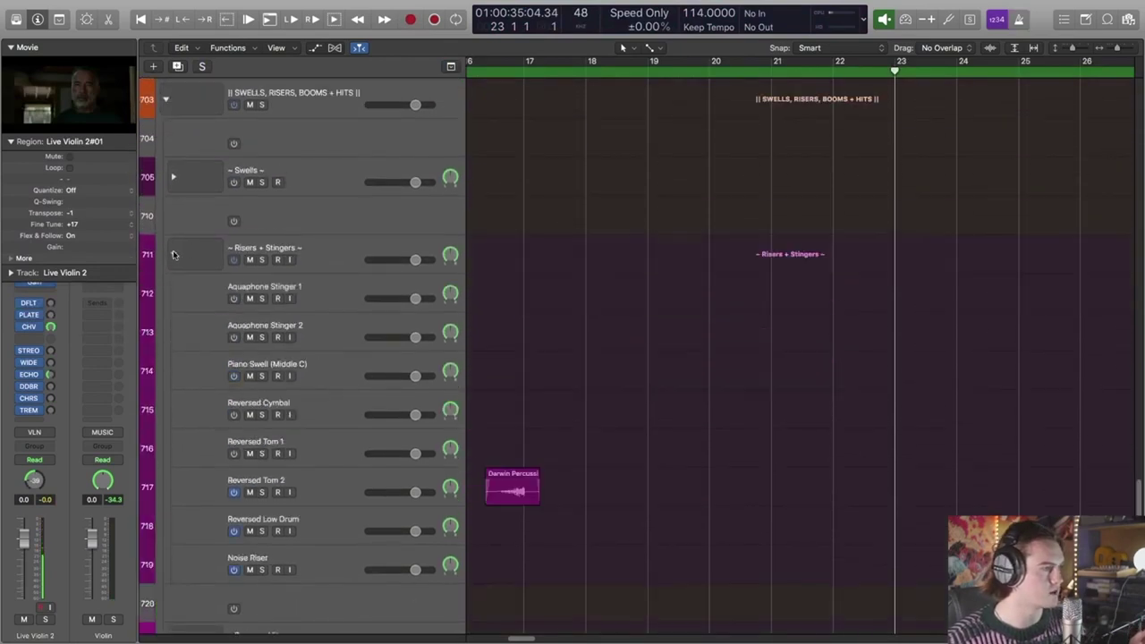
pyautogui.scroll(-3, 616, 486)
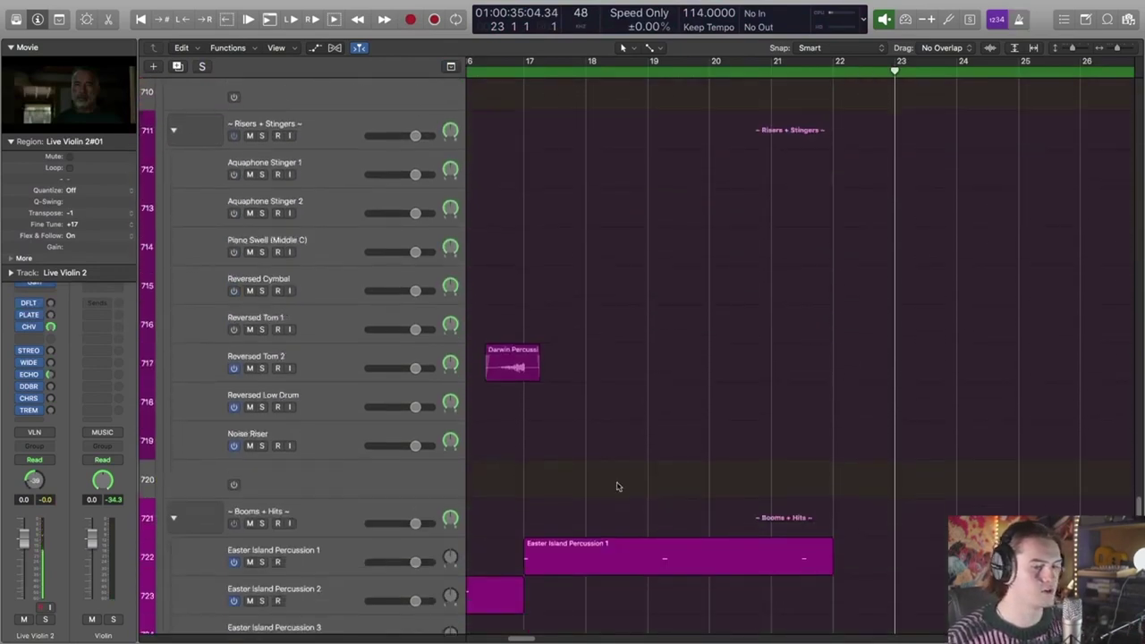
pyautogui.scroll(-5, 616, 486)
pyautogui.moveTo(577, 447); pyautogui.dragTo(825, 448)
pyautogui.press('super+Right')
pyautogui.press('super+Right')
pyautogui.press('super+Right')
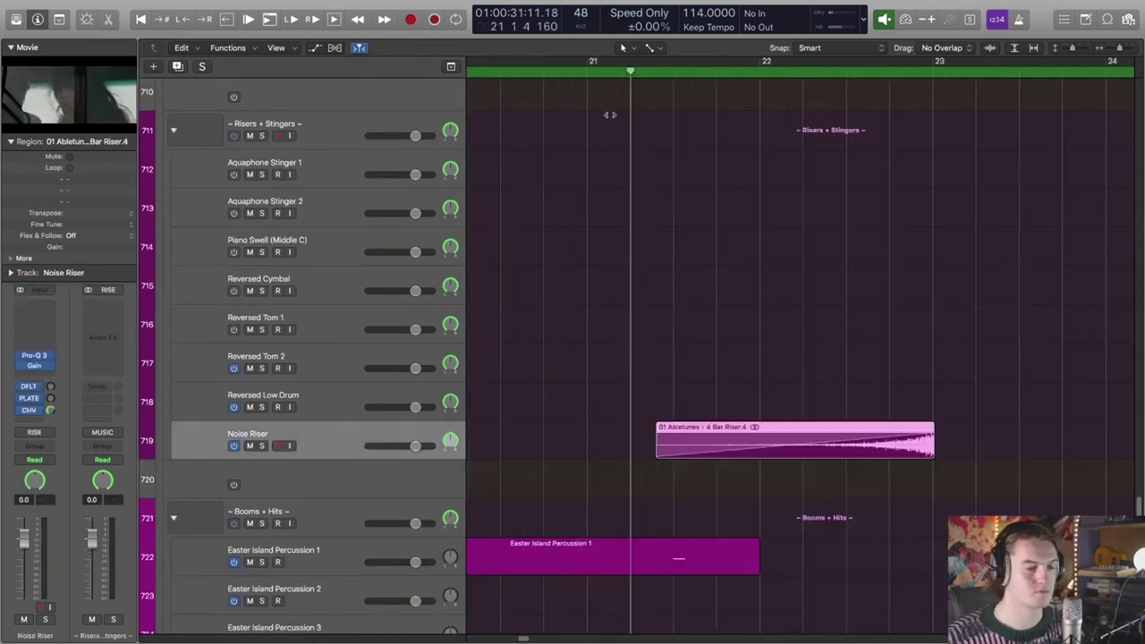
pyautogui.doubleClick(56, 111)
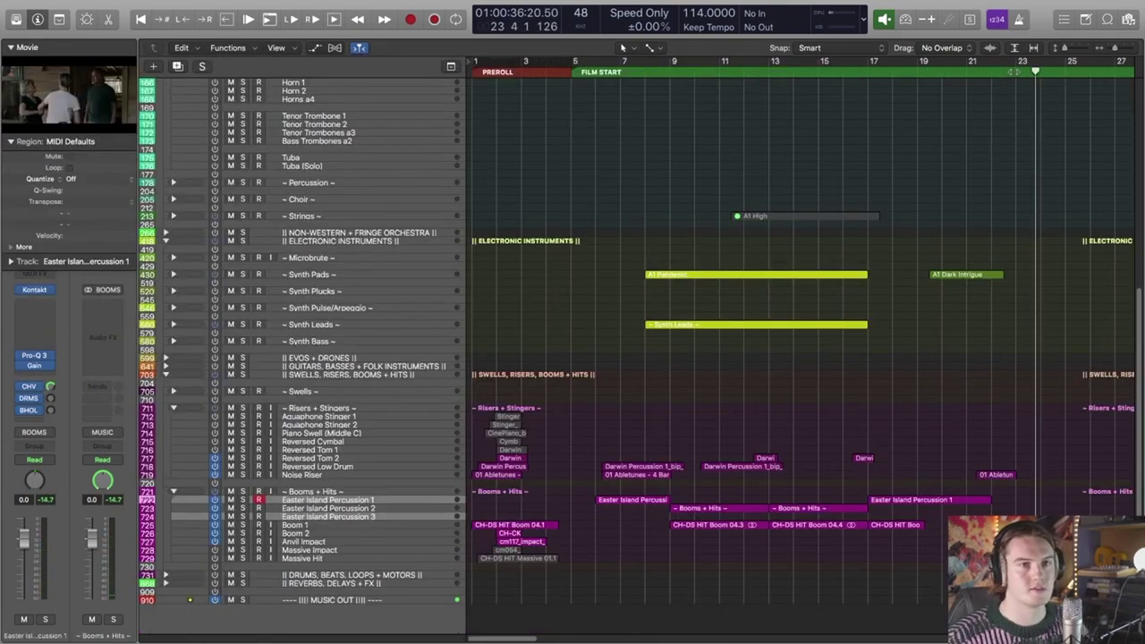
pyautogui.press('space')
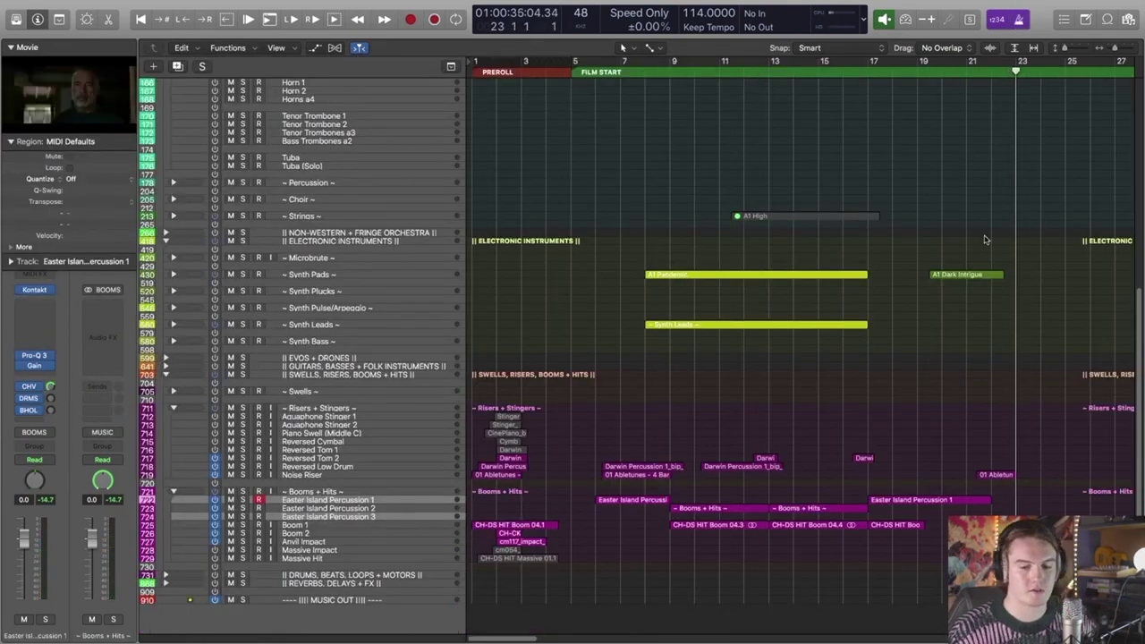
# Step: Expand the Synth Pulse/Arpeggio stack, try A1 Hit a Bass Note and Hold, and record an AS Fake Tremolo part from bar 23
pyautogui.keyDown('alt'); pyautogui.click(172, 408); pyautogui.keyUp('alt')
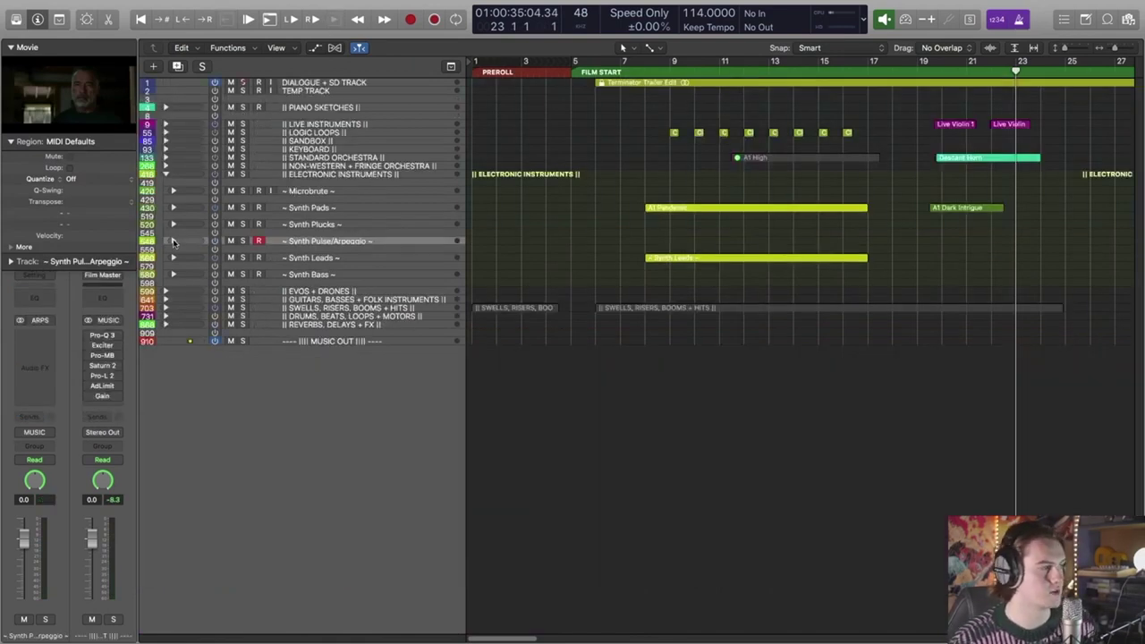
pyautogui.click(173, 242)
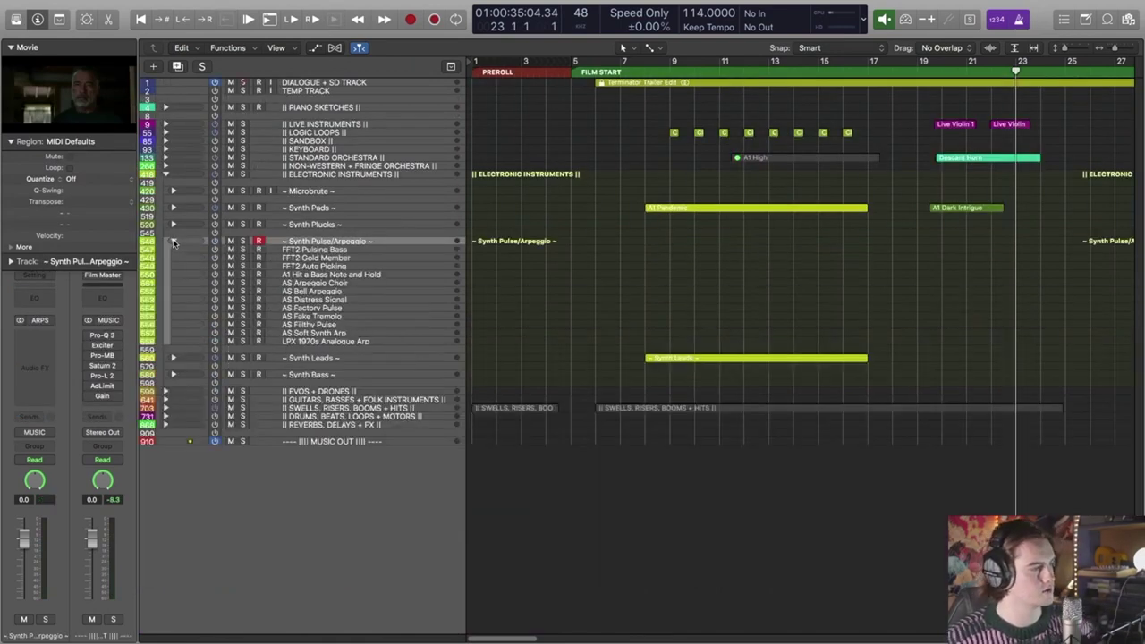
pyautogui.click(319, 276)
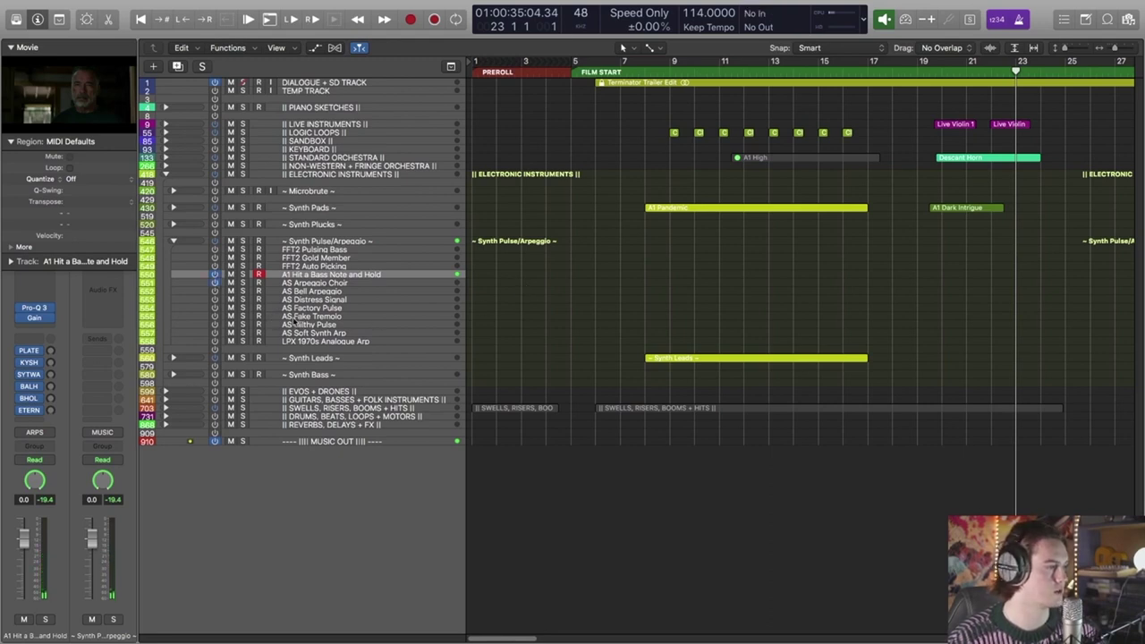
pyautogui.click(252, 317)
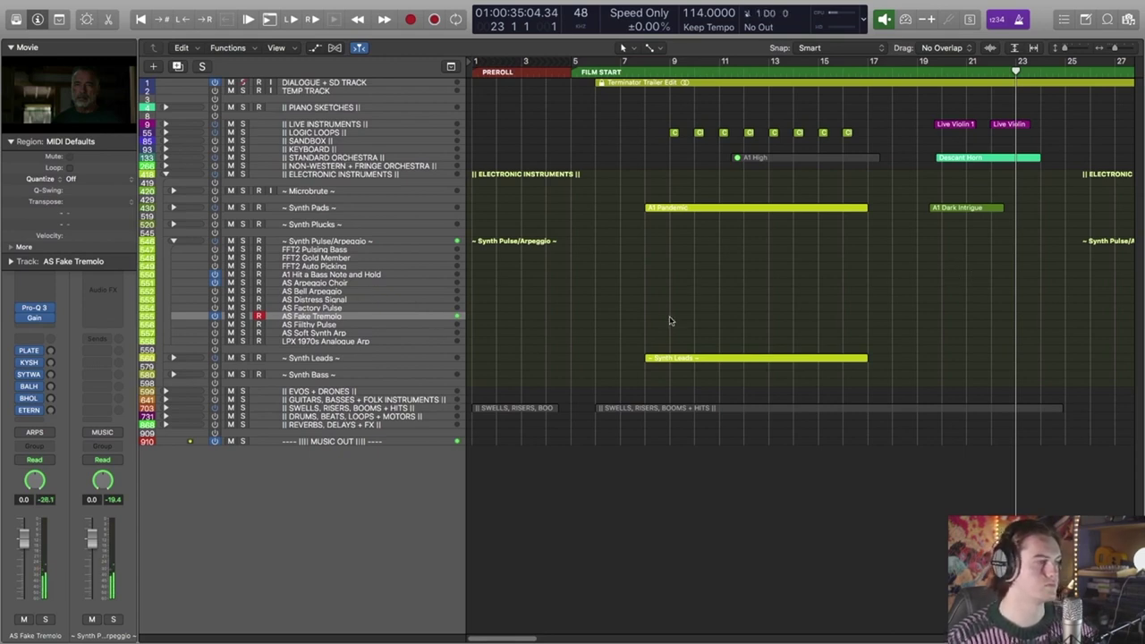
pyautogui.press('r')
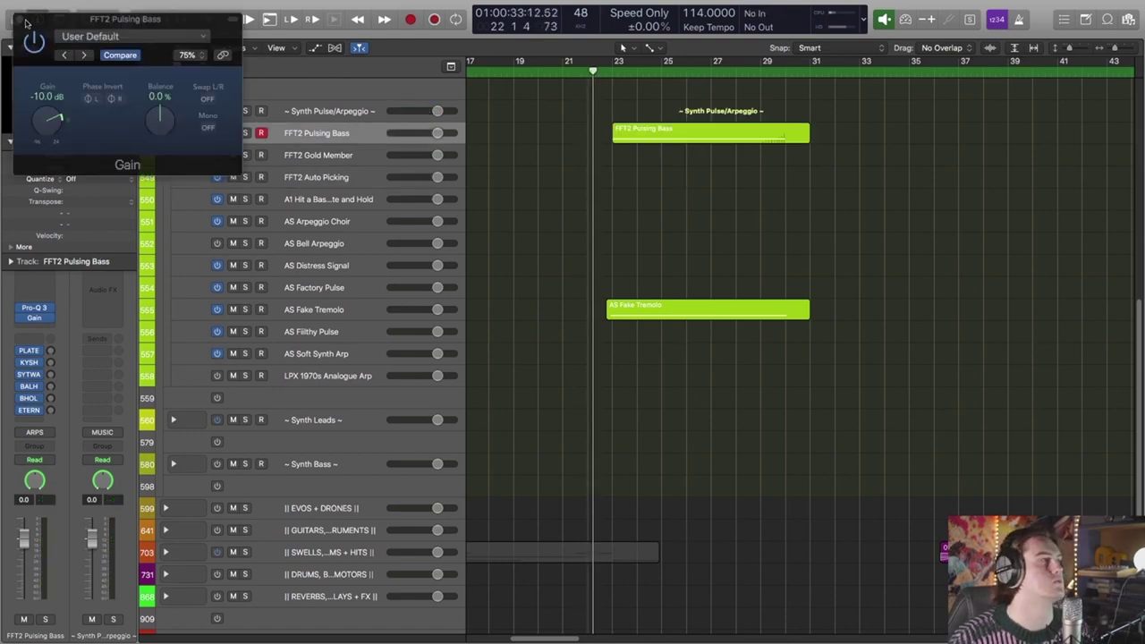
# Step: Hide the Pulsing Bass Gain plug-in window, watch the synth parts from bar 22 against the enlarged movie, and close the movie window
pyautogui.press('v')
pyautogui.click(71, 109)
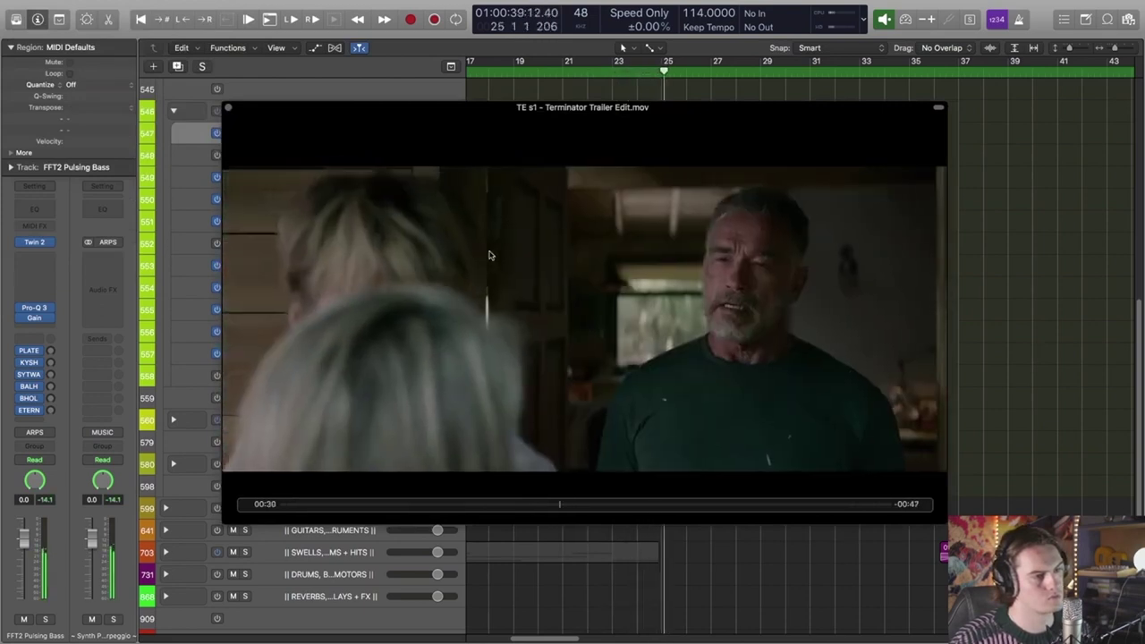
pyautogui.click(228, 109)
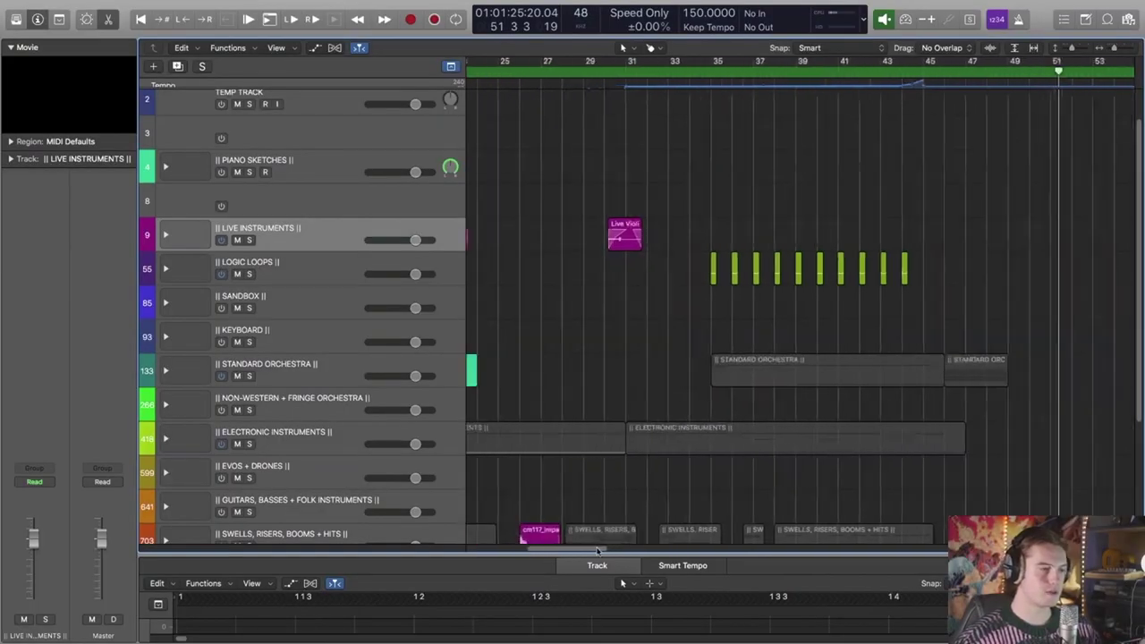
# Step: Solo the A1 Alumarium, Big Mid EQ and Bright Beautiful Reflective pads and audition them from bar 22, with the tracks enlarged
pyautogui.moveTo(597, 550); pyautogui.dragTo(541, 548)
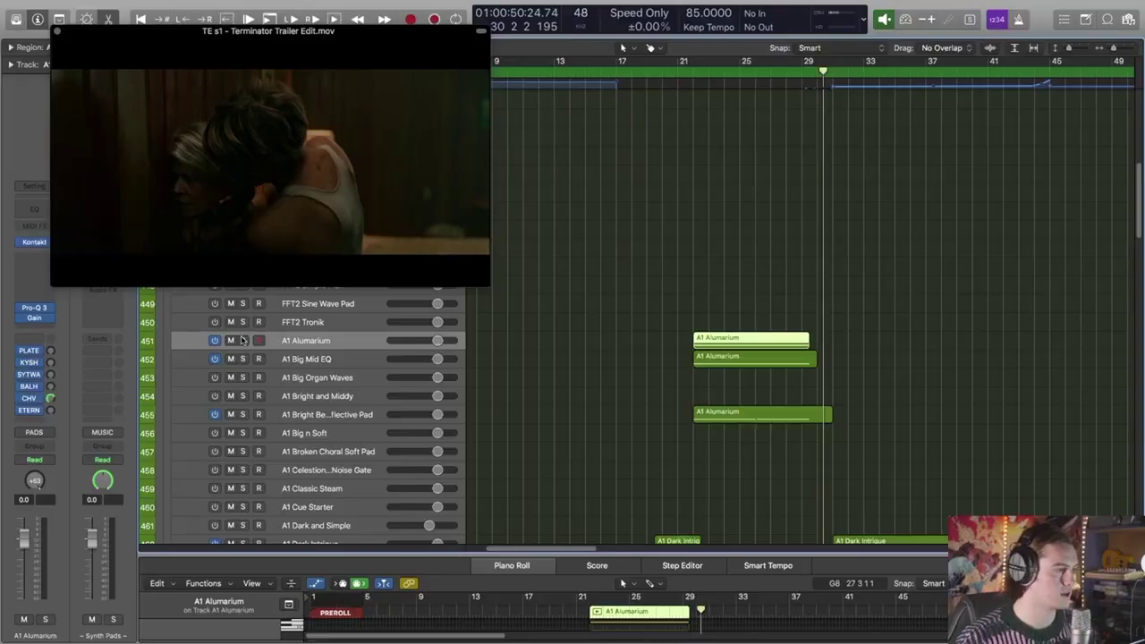
pyautogui.click(243, 339)
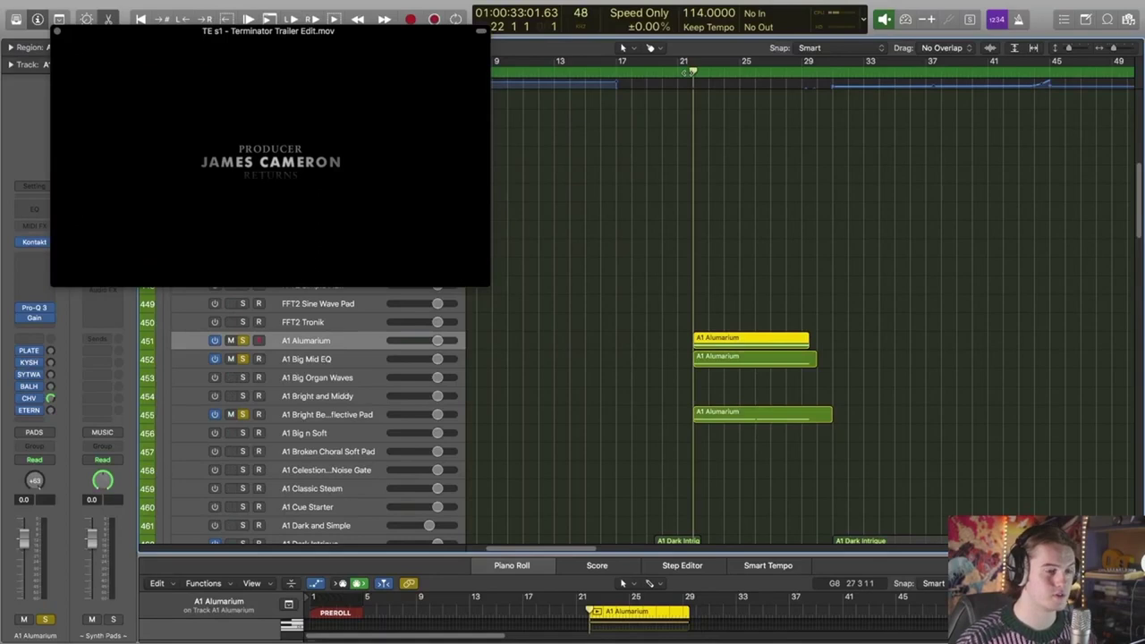
pyautogui.scroll(-5, 690, 215)
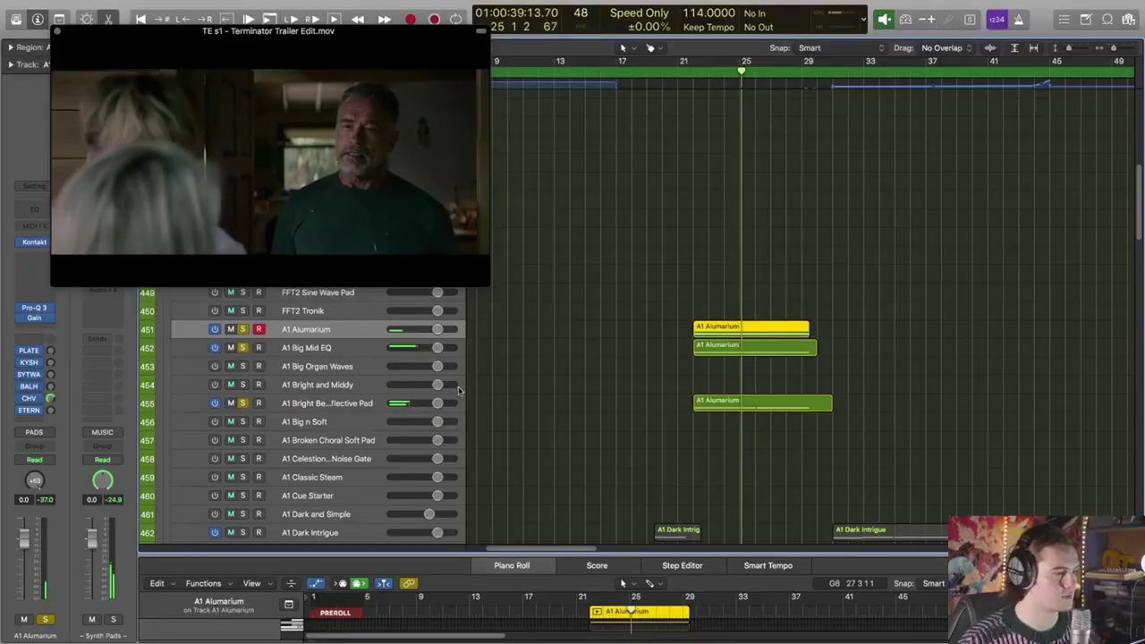
pyautogui.press('super+Down')
pyautogui.press('super+Down')
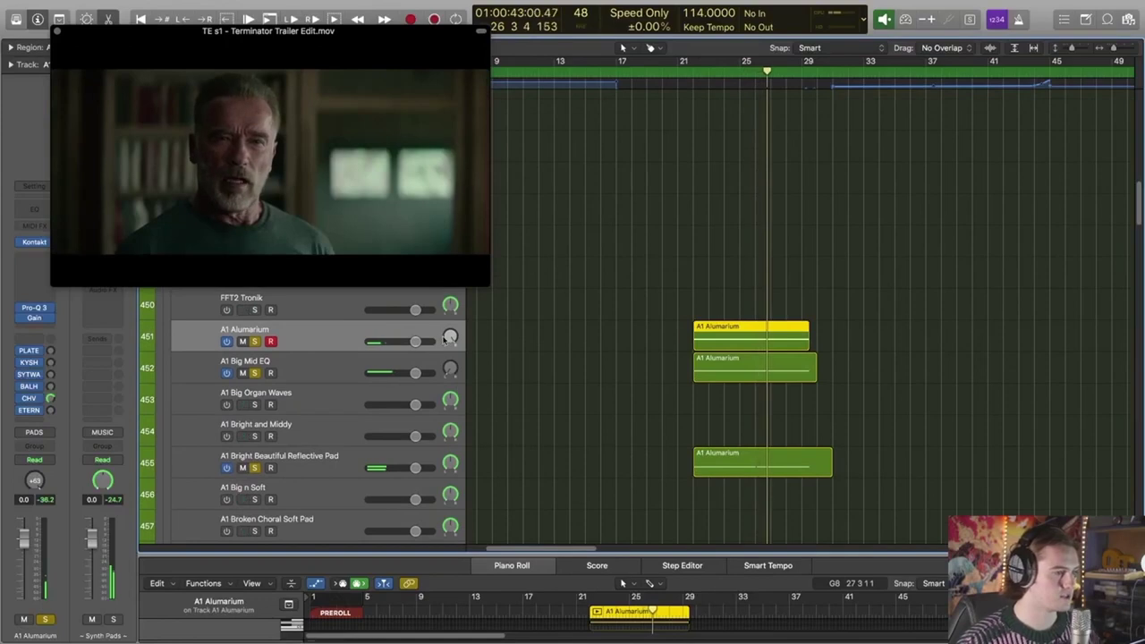
pyautogui.click(408, 453)
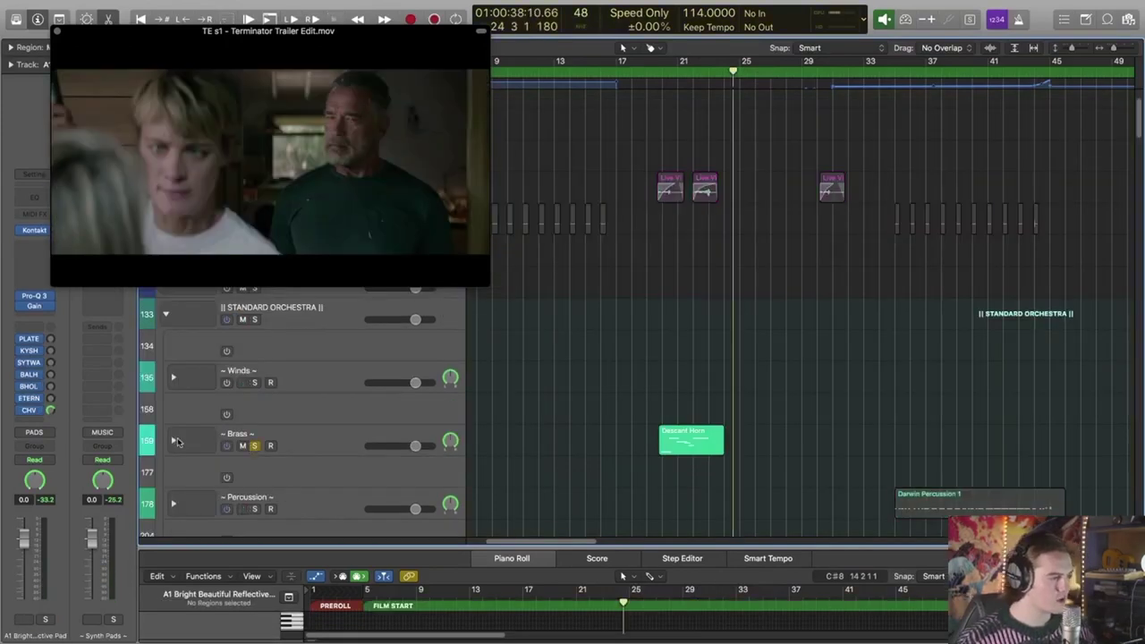
# Step: Examine the Descant Horn part in the expanded Brass stack and the first Anvil Impact region near bar 23
pyautogui.click(173, 440)
pyautogui.scroll(-4, 489, 402)
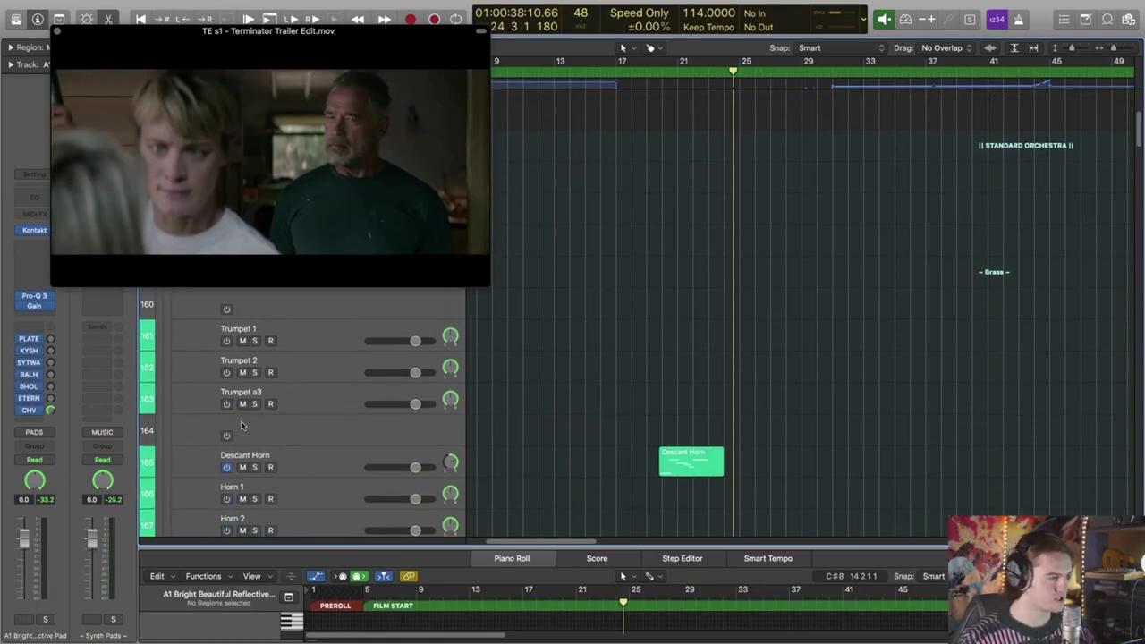
pyautogui.scroll(2, 241, 425)
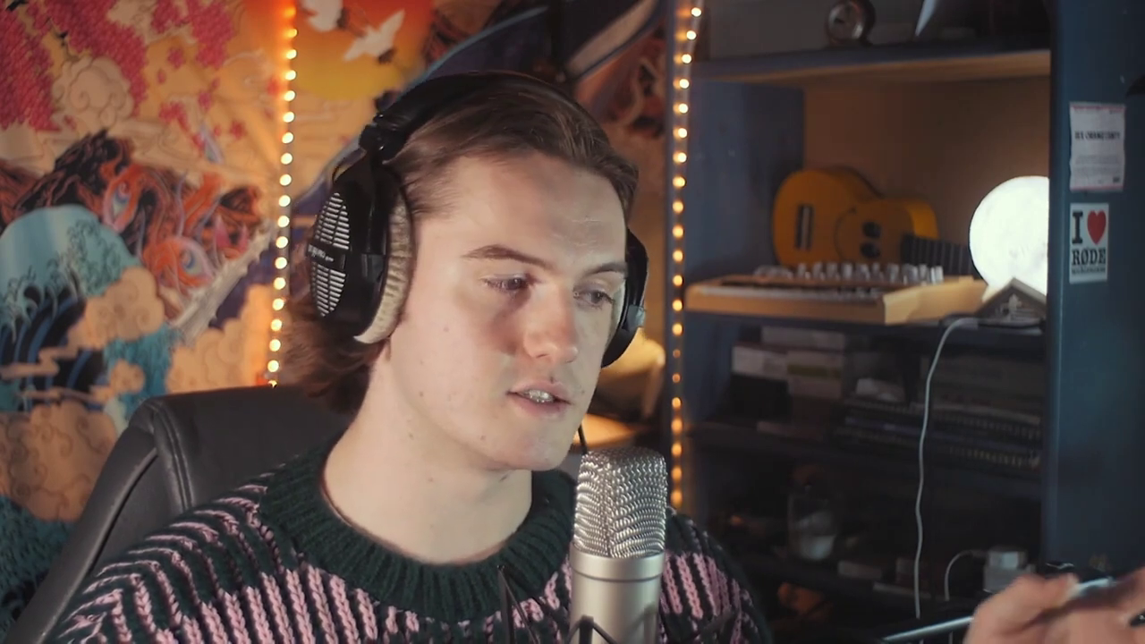
pyautogui.scroll(-5, 679, 427)
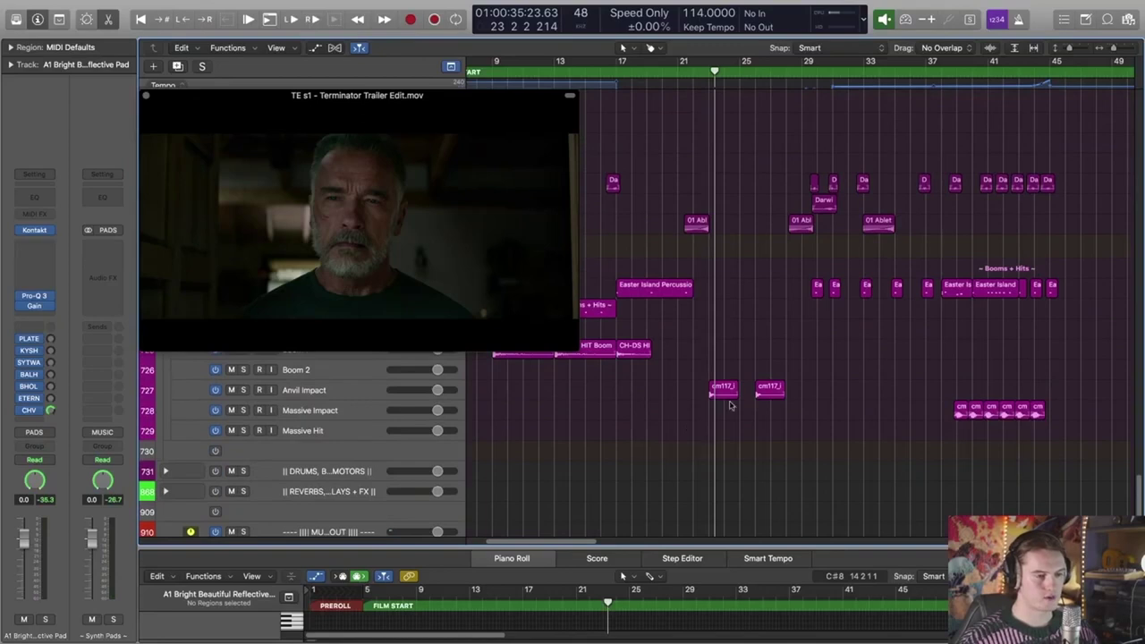
pyautogui.click(724, 390)
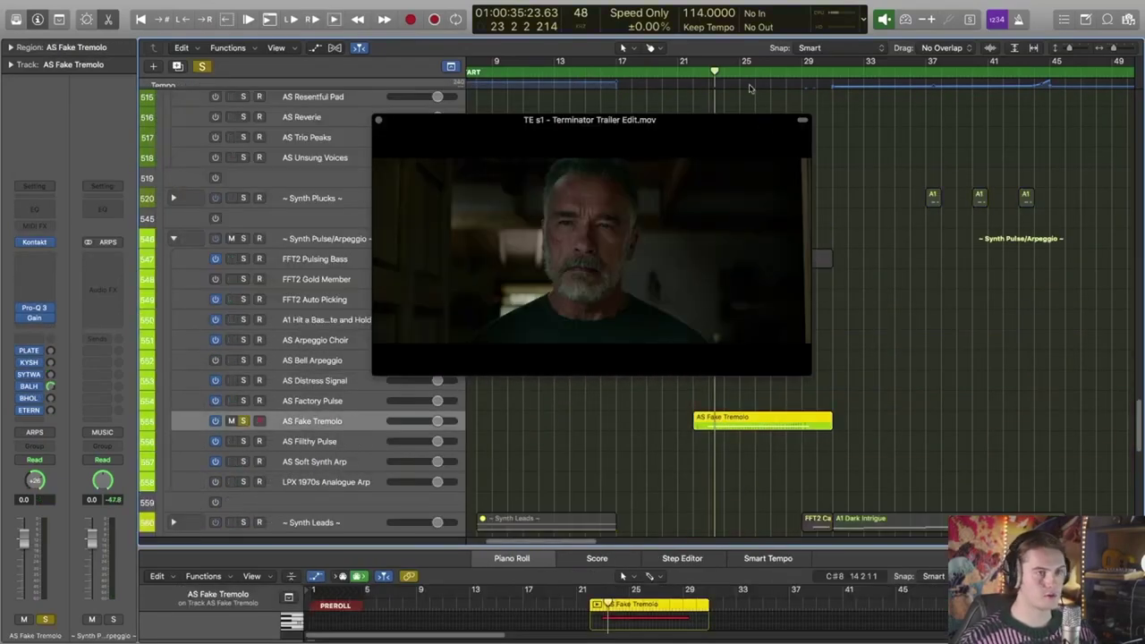
# Step: Audition the soloed AS Fake Tremolo region from bar 25, repositioning the movie window to uncover the tracks
pyautogui.click(742, 73)
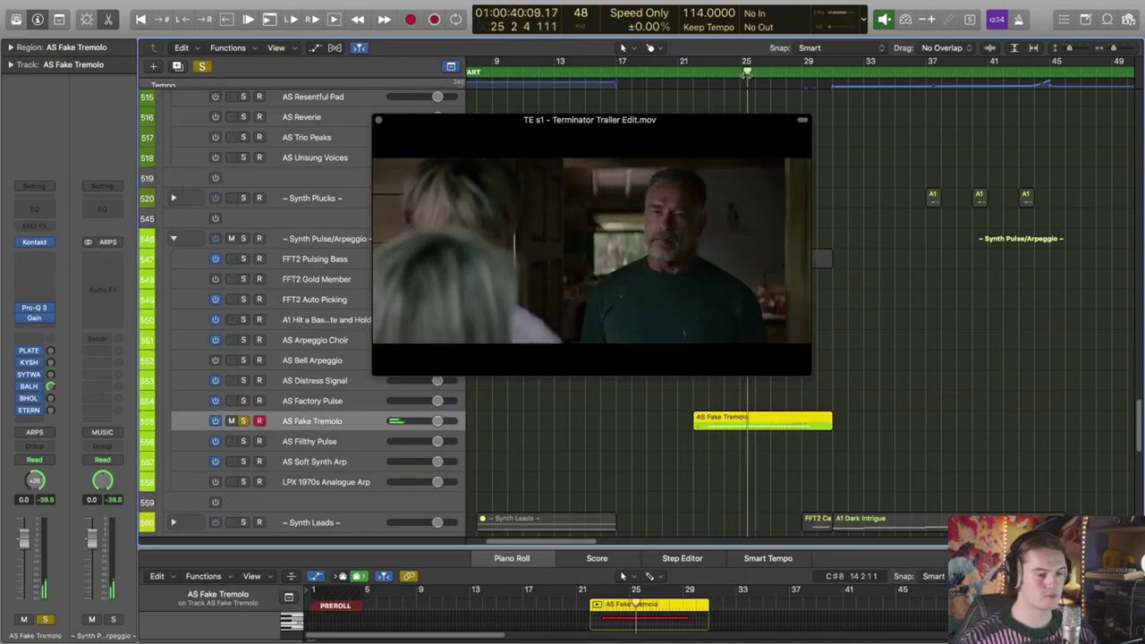
pyautogui.moveTo(739, 207); pyautogui.dragTo(622, 168)
pyautogui.scroll(-5, 791, 306)
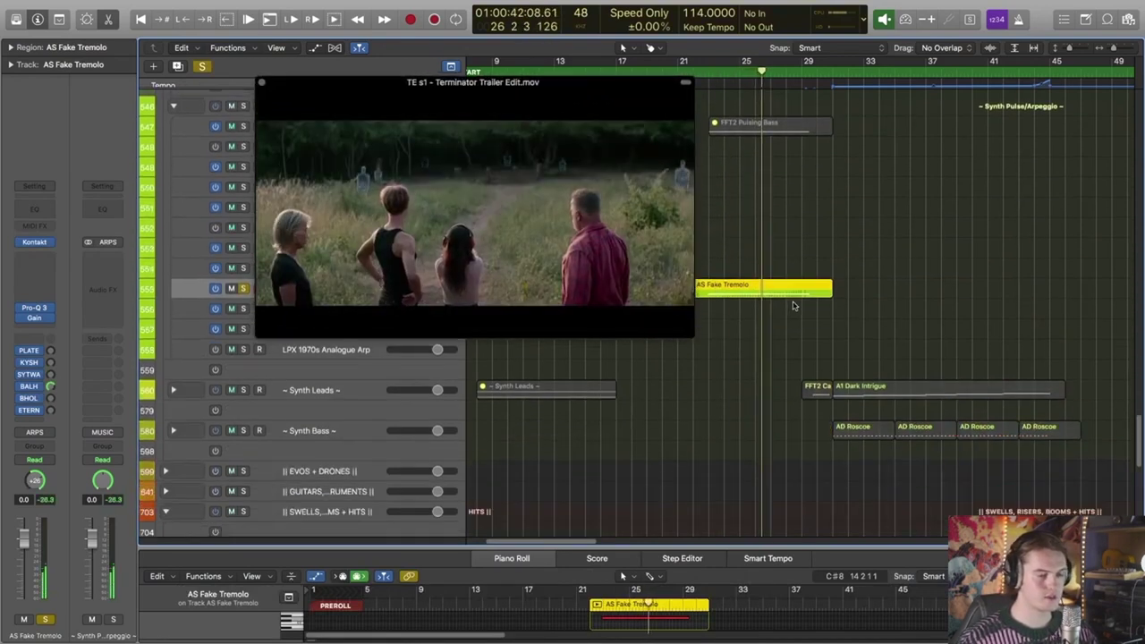
pyautogui.moveTo(561, 232); pyautogui.dragTo(633, 365)
pyautogui.scroll(3, 800, 278)
pyautogui.scroll(5, 801, 278)
pyautogui.moveTo(610, 310); pyautogui.dragTo(600, 398)
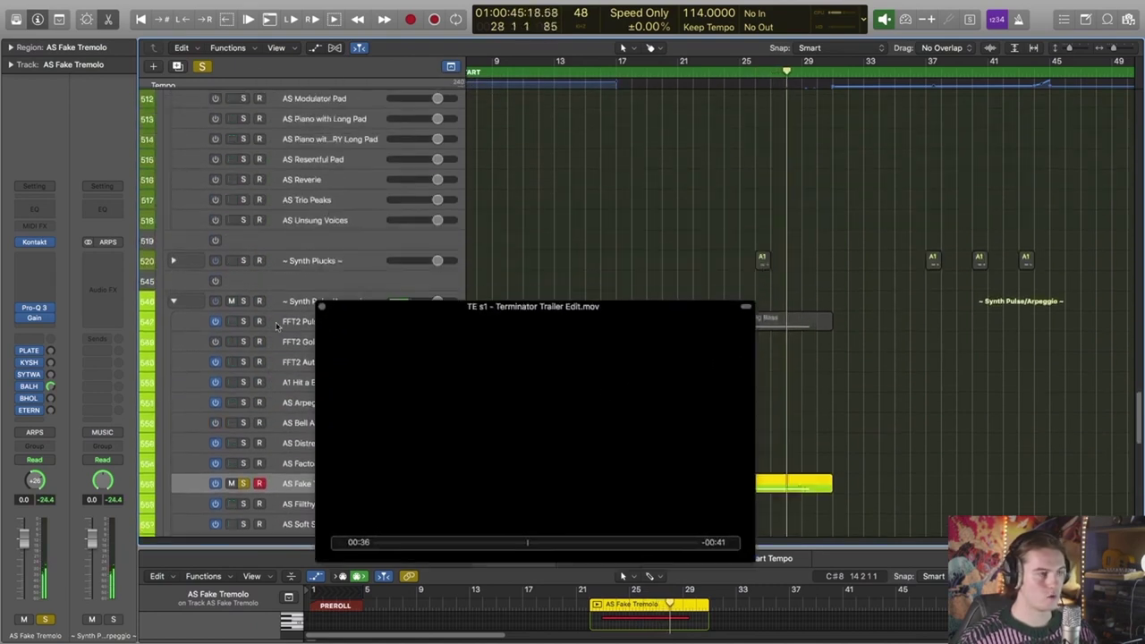
# Step: Clear the AS Fake Tremolo solo and audition the Synth Plucks region near bar 26 against the movie
pyautogui.click(202, 67)
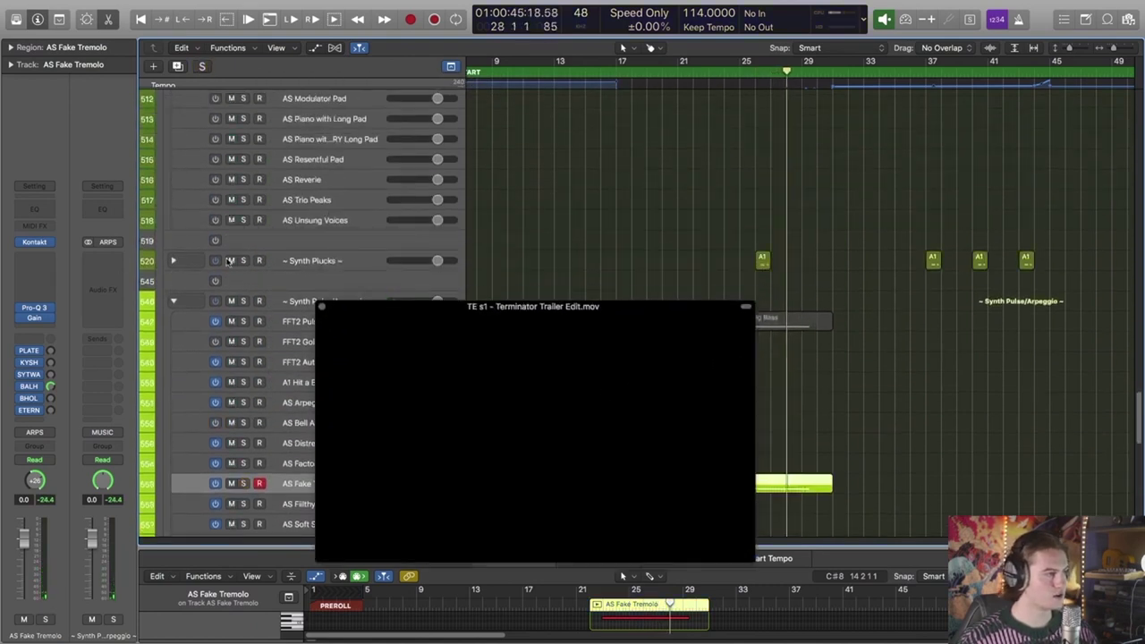
pyautogui.press('space')
pyautogui.moveTo(676, 452); pyautogui.dragTo(656, 217)
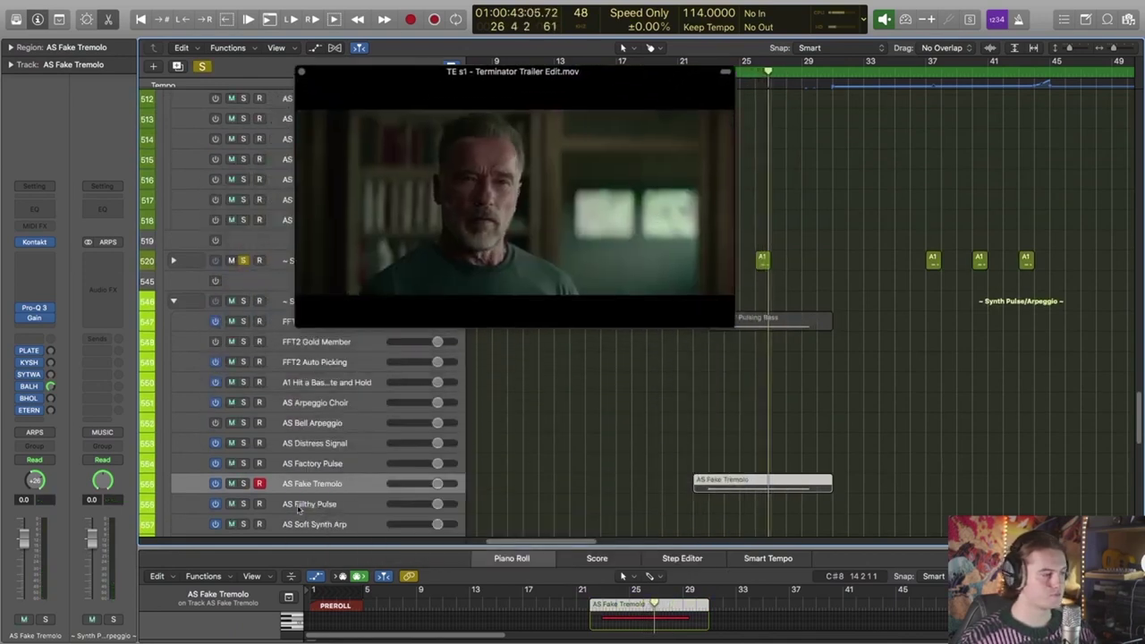
pyautogui.moveTo(417, 210); pyautogui.dragTo(391, 279)
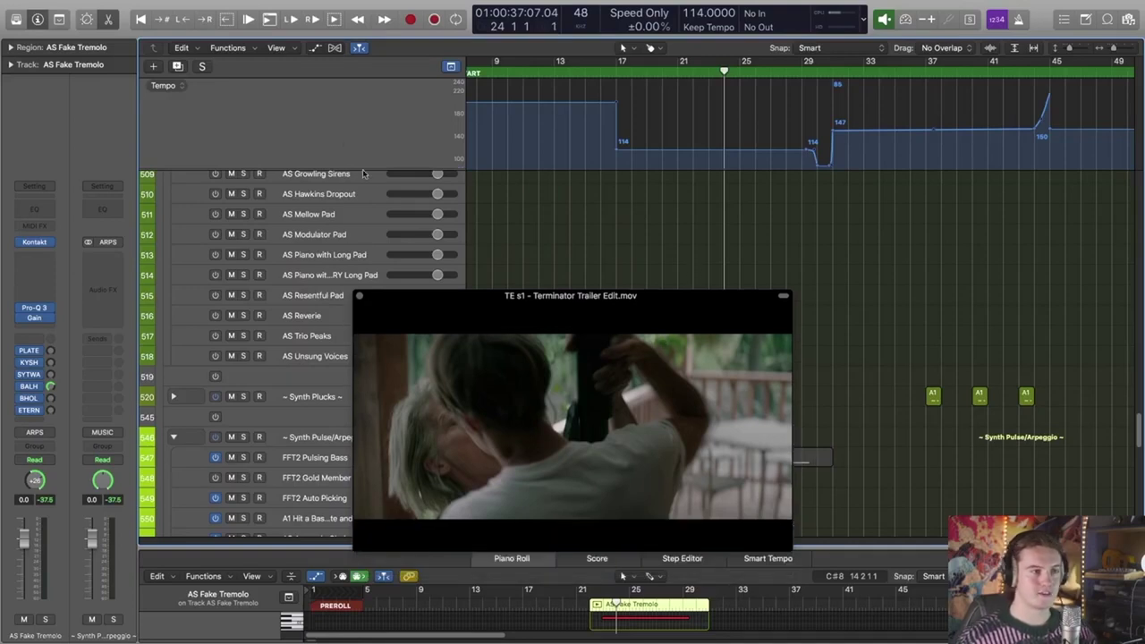
# Step: Reduce the tempo track's height and audition the soloed Noise Riser and Reversed Tom 2 leading into bar 30, selecting the first tom region
pyautogui.moveTo(365, 167); pyautogui.dragTo(362, 152)
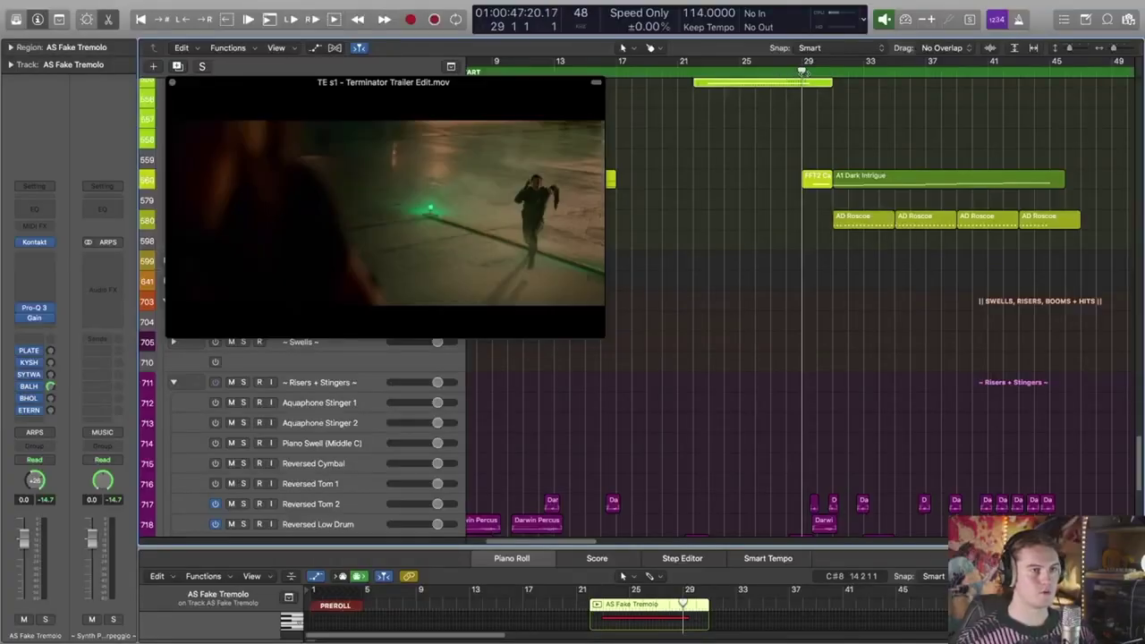
pyautogui.scroll(-5, 829, 244)
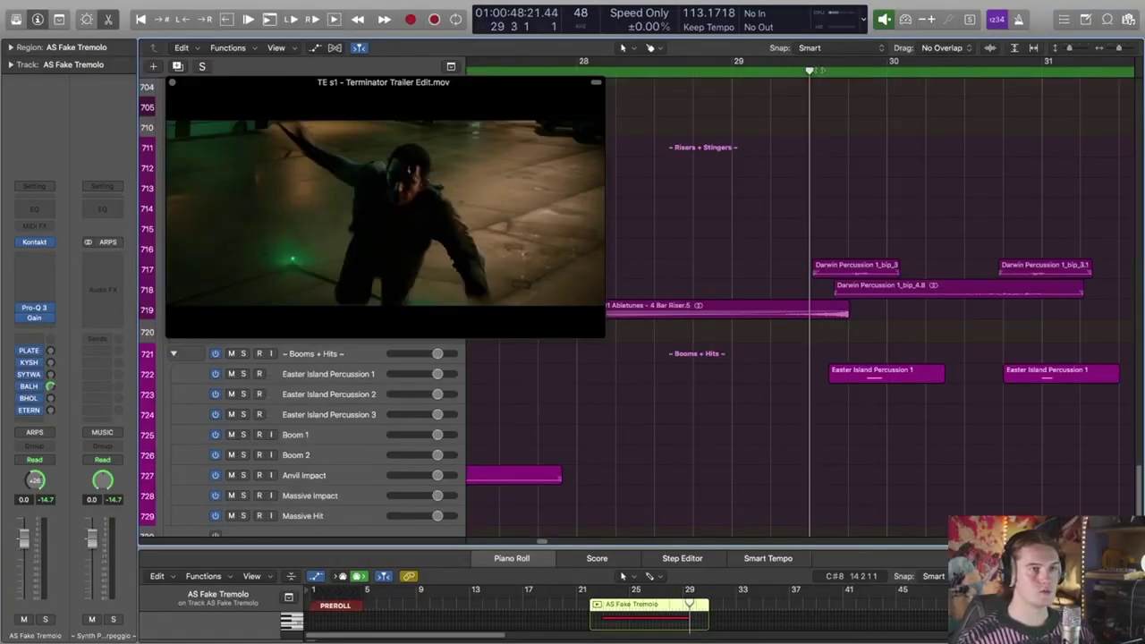
pyautogui.click(705, 71)
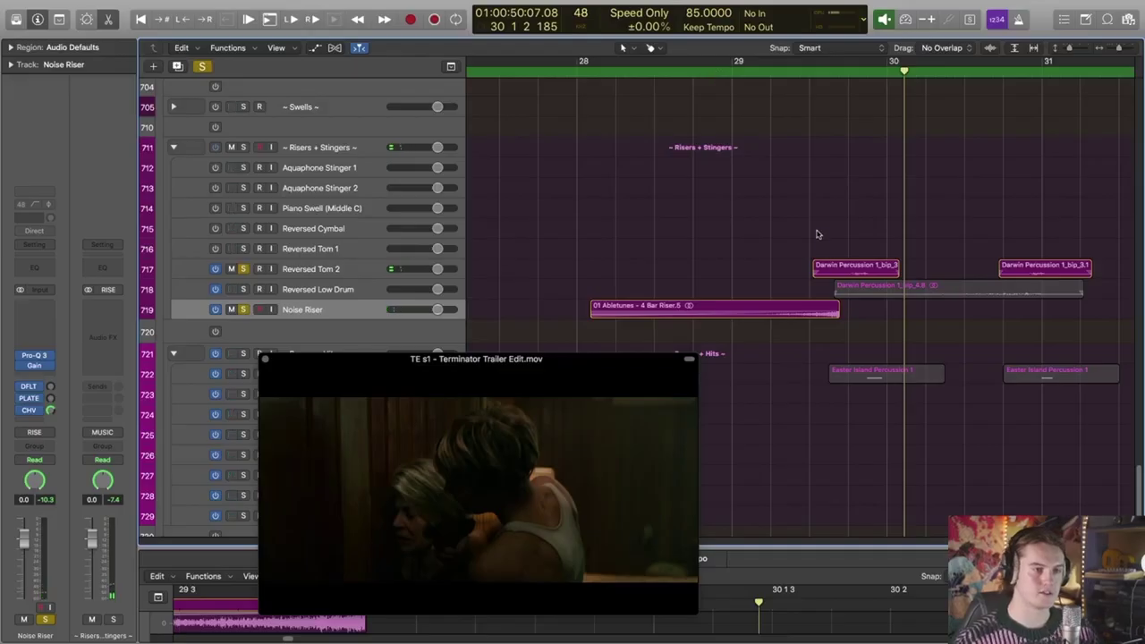
pyautogui.click(832, 268)
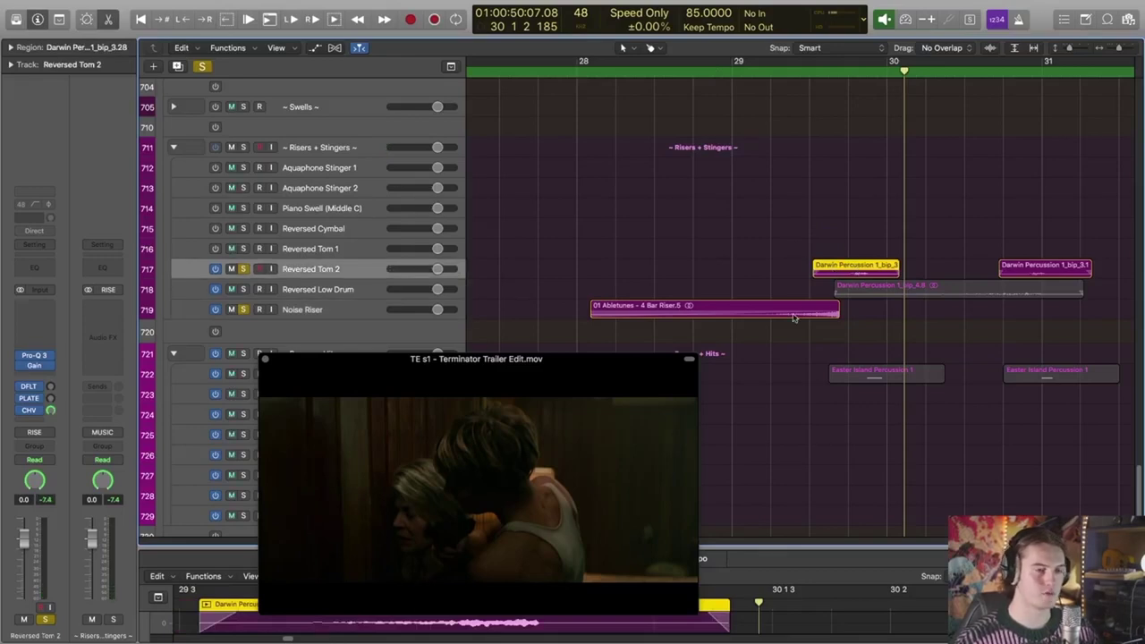
# Step: Audition the soloed A1 Wait Till It Kicks In lead from bar 31 and examine its notes in an enlarged piano roll
pyautogui.moveTo(653, 385)
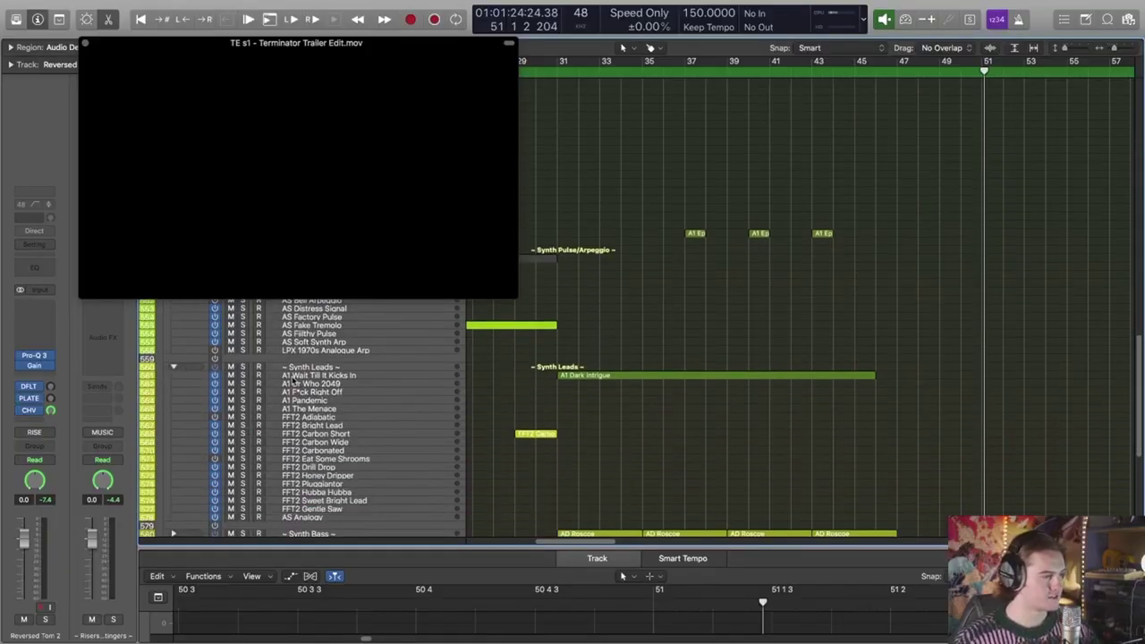
pyautogui.click(285, 377)
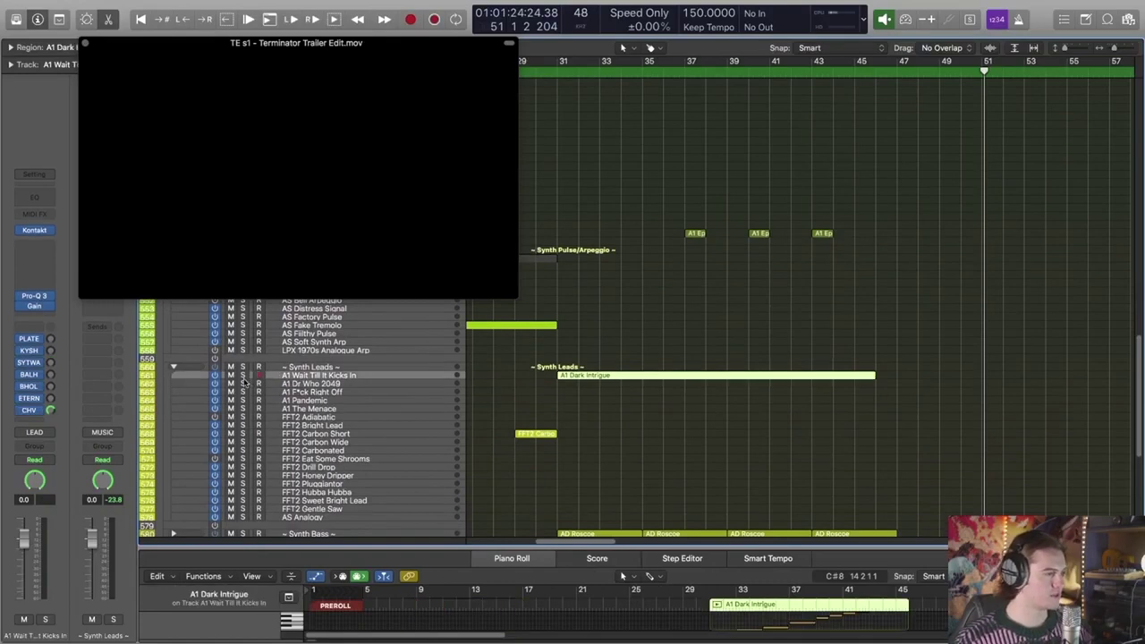
pyautogui.press('s')
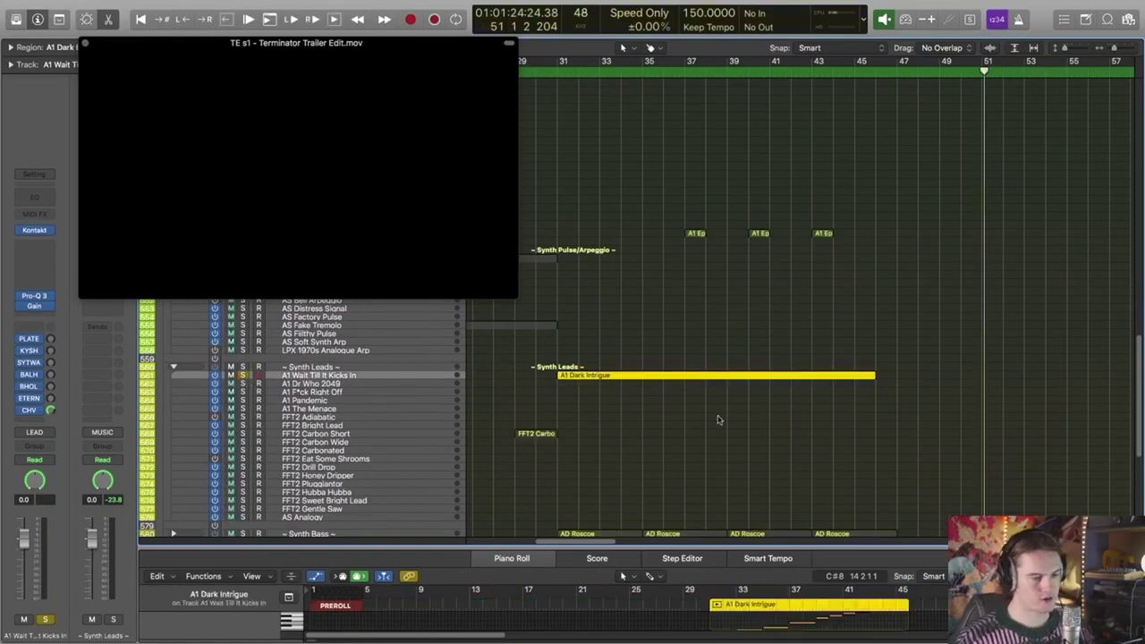
pyautogui.moveTo(738, 546); pyautogui.dragTo(733, 465)
pyautogui.hotkey('shift', 'Return')
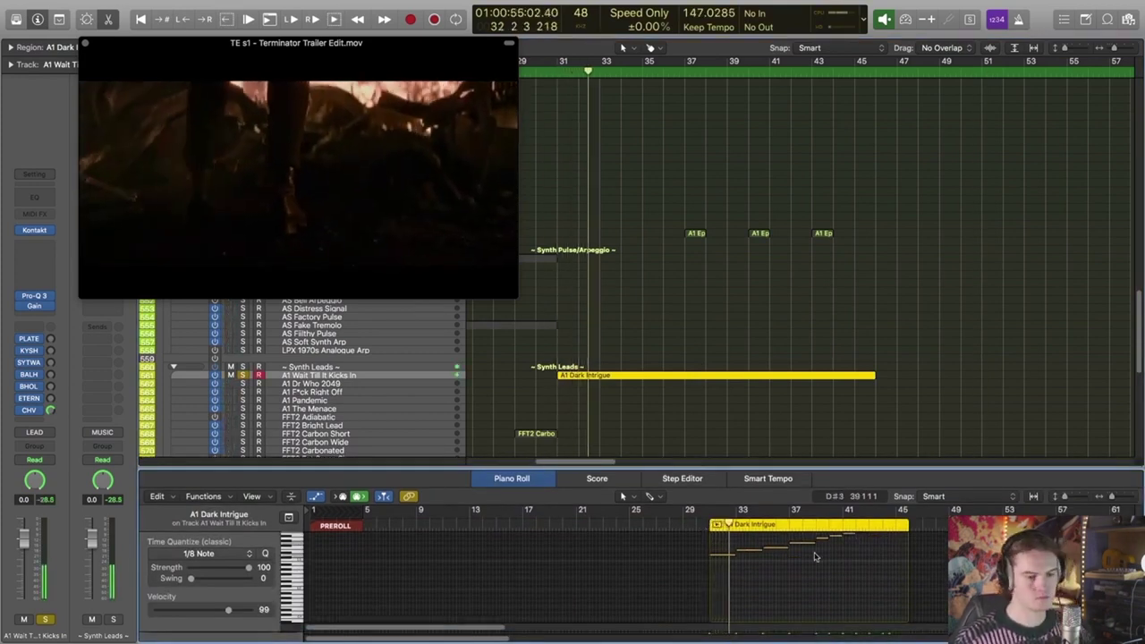
pyautogui.scroll(2, 803, 562)
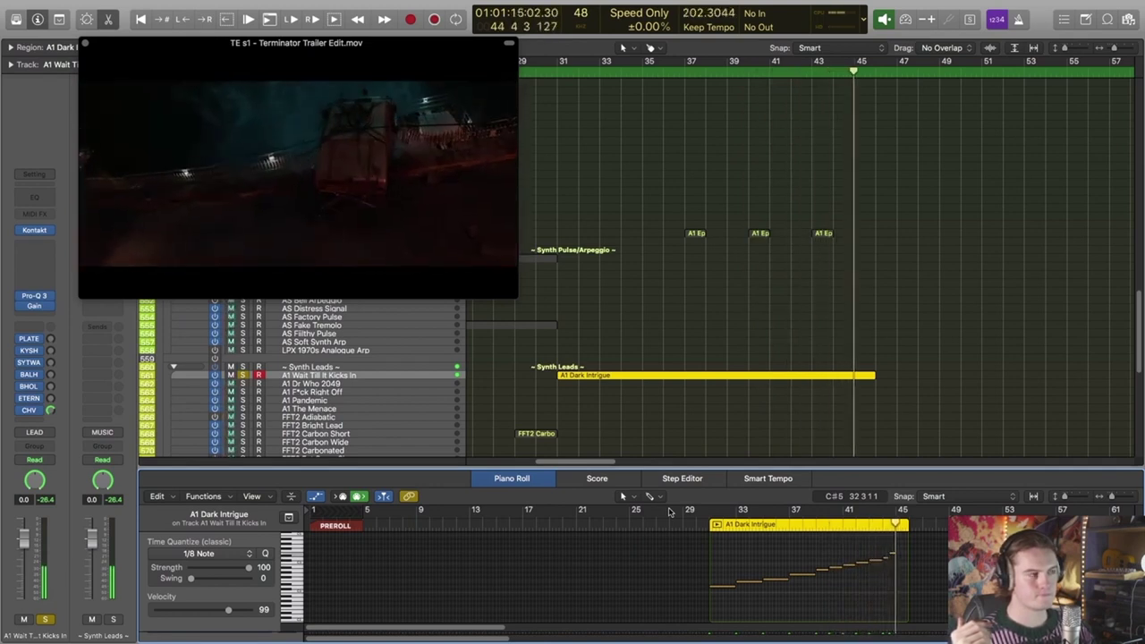
# Step: Audition the soloed AD Roscoe synth bass from bar 31 against the movie, moving the movie window off the track headers
pyautogui.scroll(-4, 1104, 214)
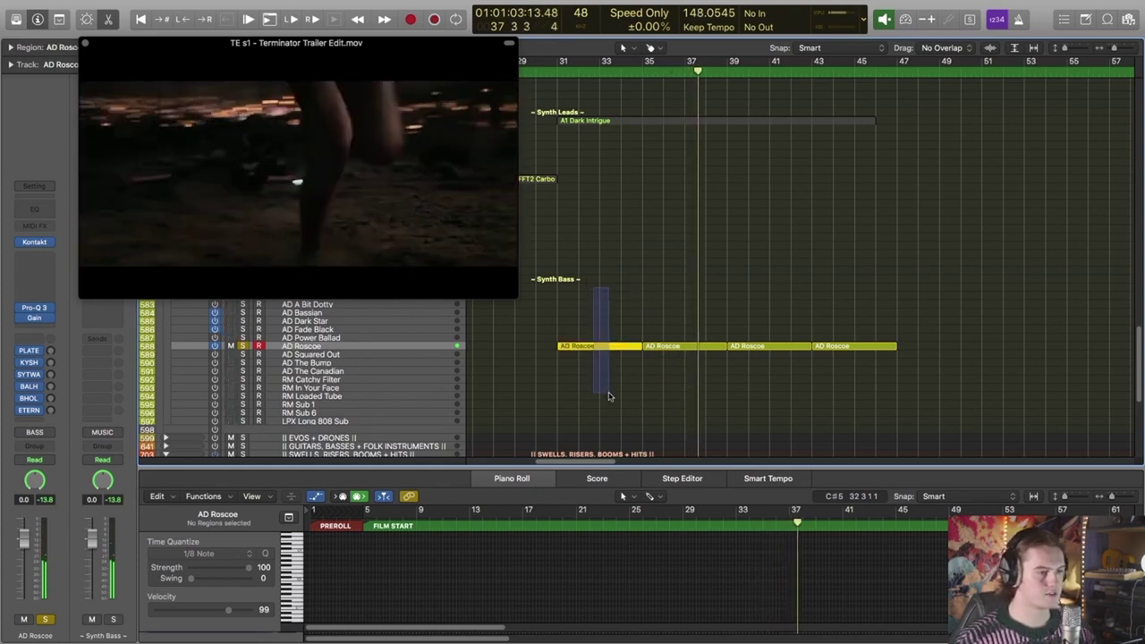
pyautogui.moveTo(608, 396); pyautogui.dragTo(608, 396)
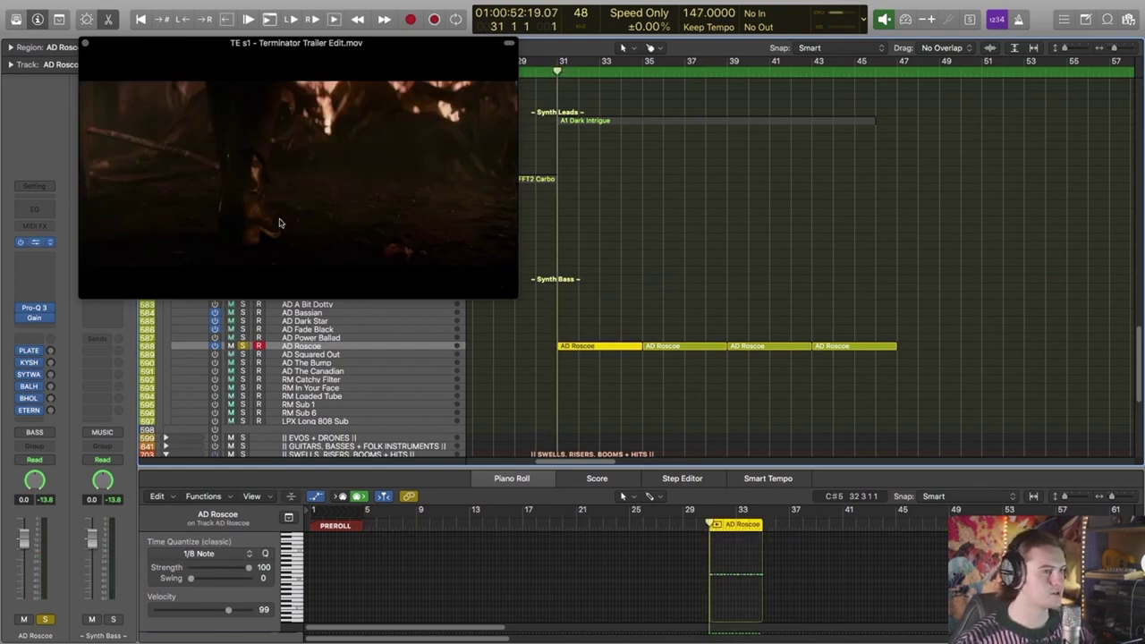
pyautogui.press('v')
pyautogui.moveTo(395, 61); pyautogui.dragTo(528, 123)
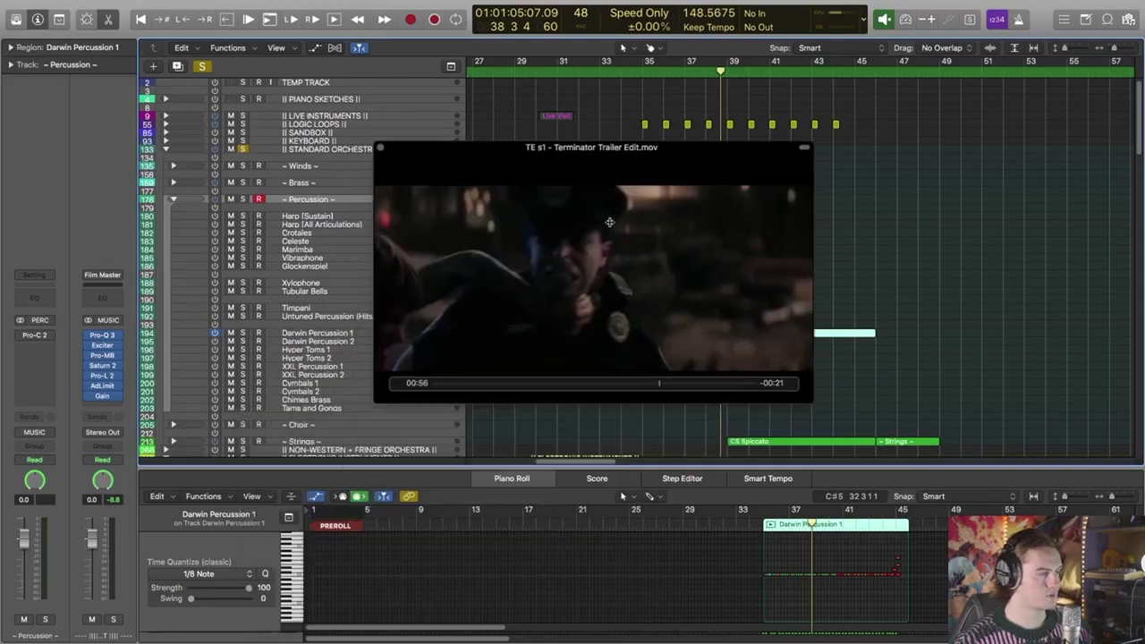
# Step: Reposition the movie window and examine the Darwin Percussion 1 region's notes and velocities from bar 35 in an enlarged piano roll
pyautogui.moveTo(609, 221); pyautogui.dragTo(391, 165)
pyautogui.moveTo(531, 268); pyautogui.dragTo(524, 273)
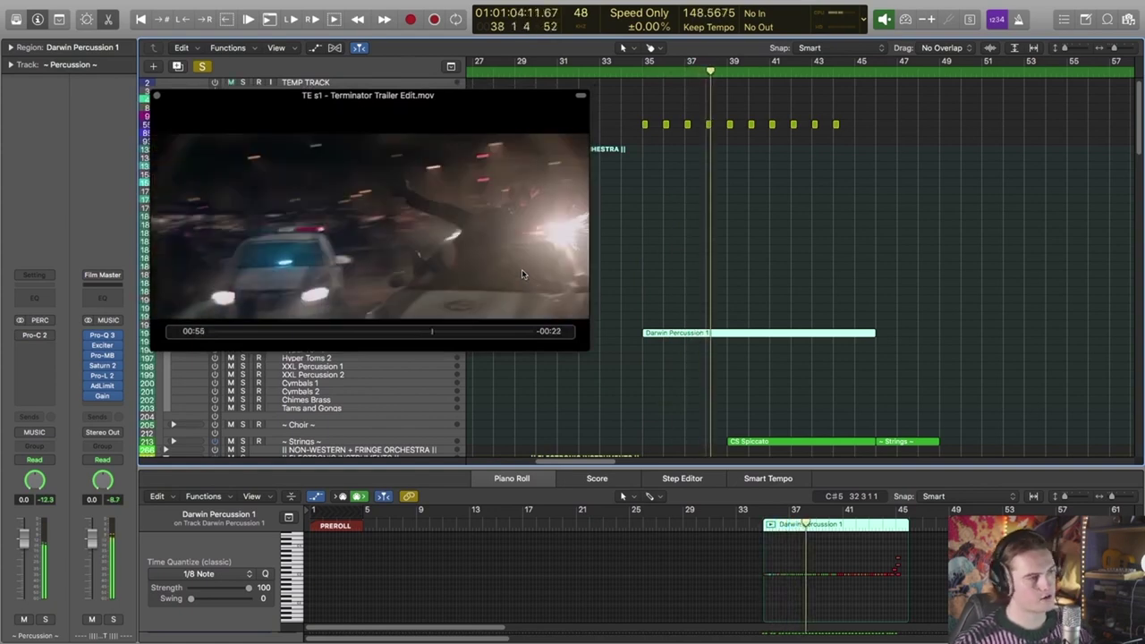
pyautogui.click(840, 556)
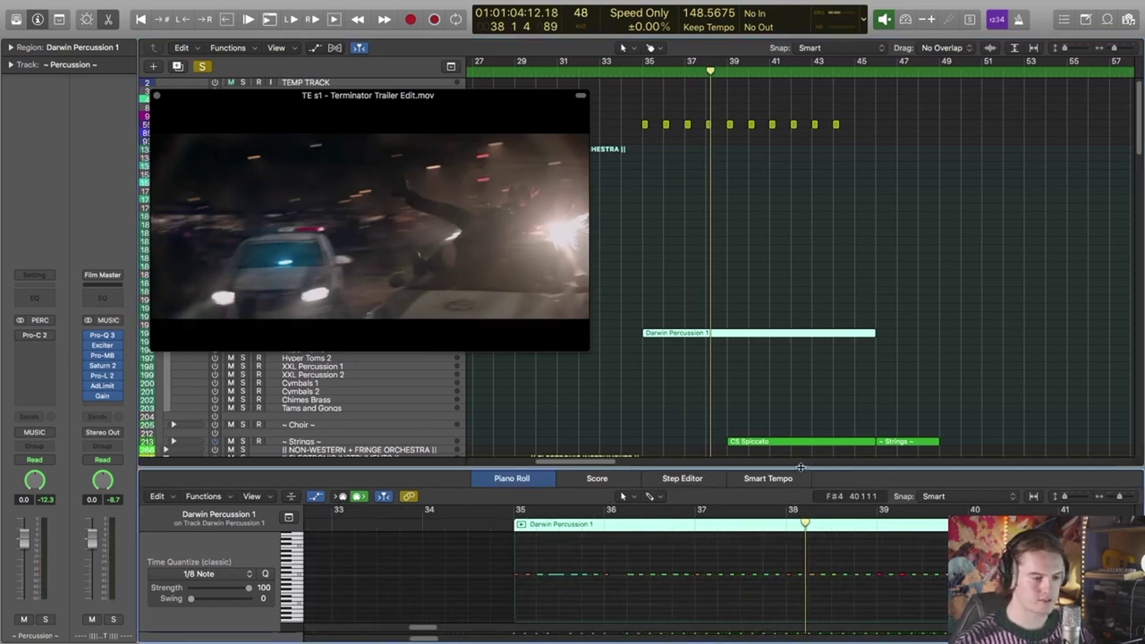
pyautogui.press('a')
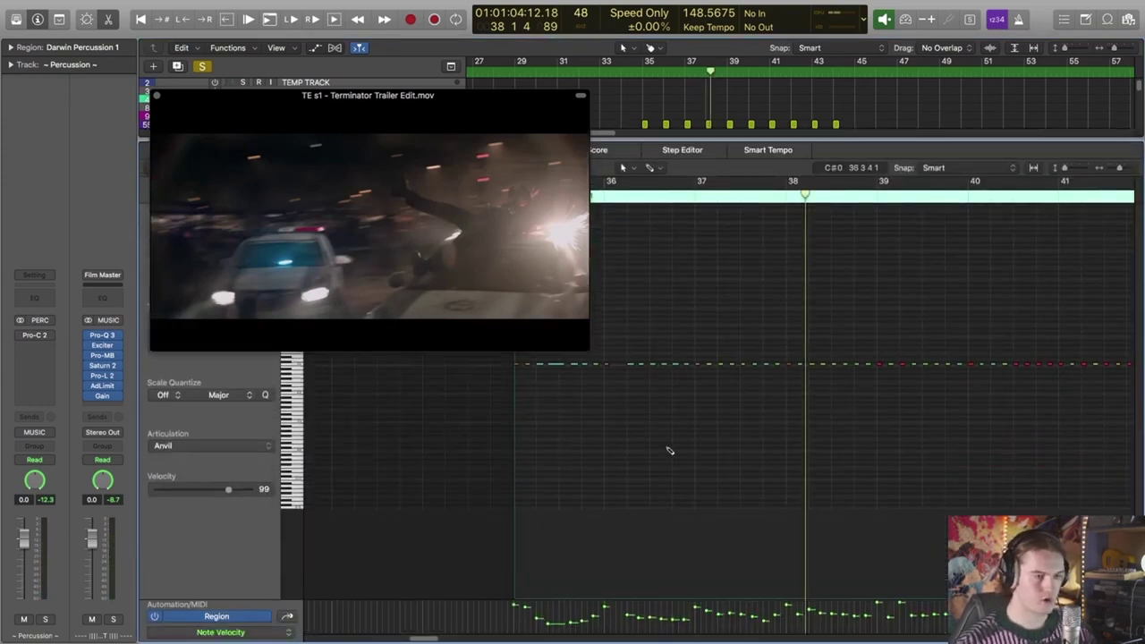
pyautogui.press('super+Right')
pyautogui.moveTo(425, 597); pyautogui.dragTo(434, 596)
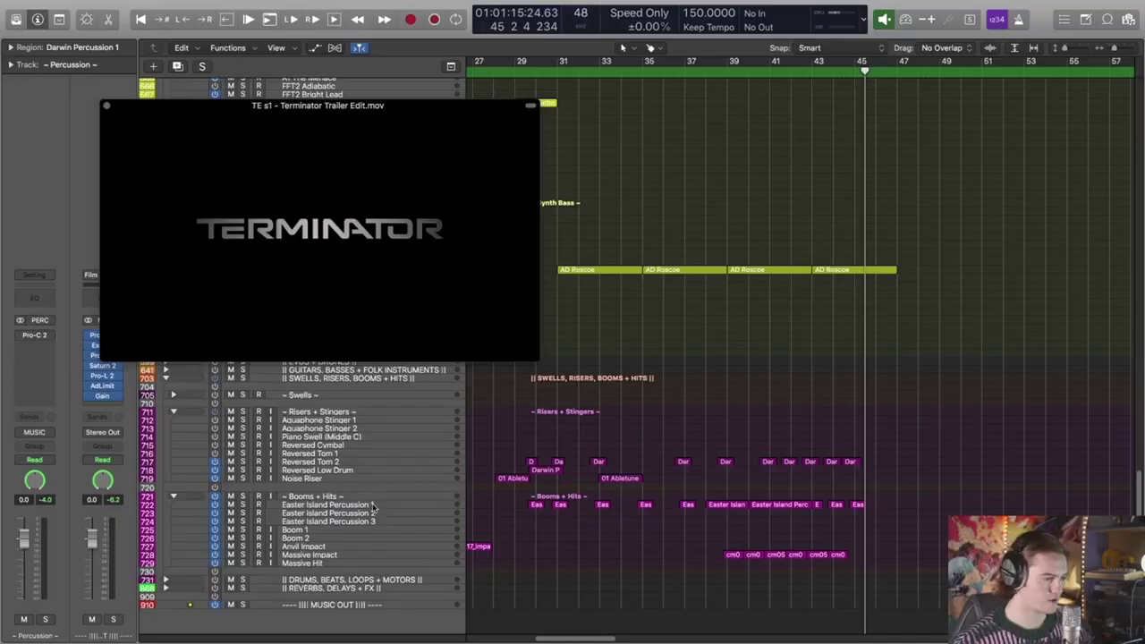
# Step: Select the Easter Island Percussion 1 regions and audition them soloed with Darwin Percussion 1 against the movie
pyautogui.click(372, 505)
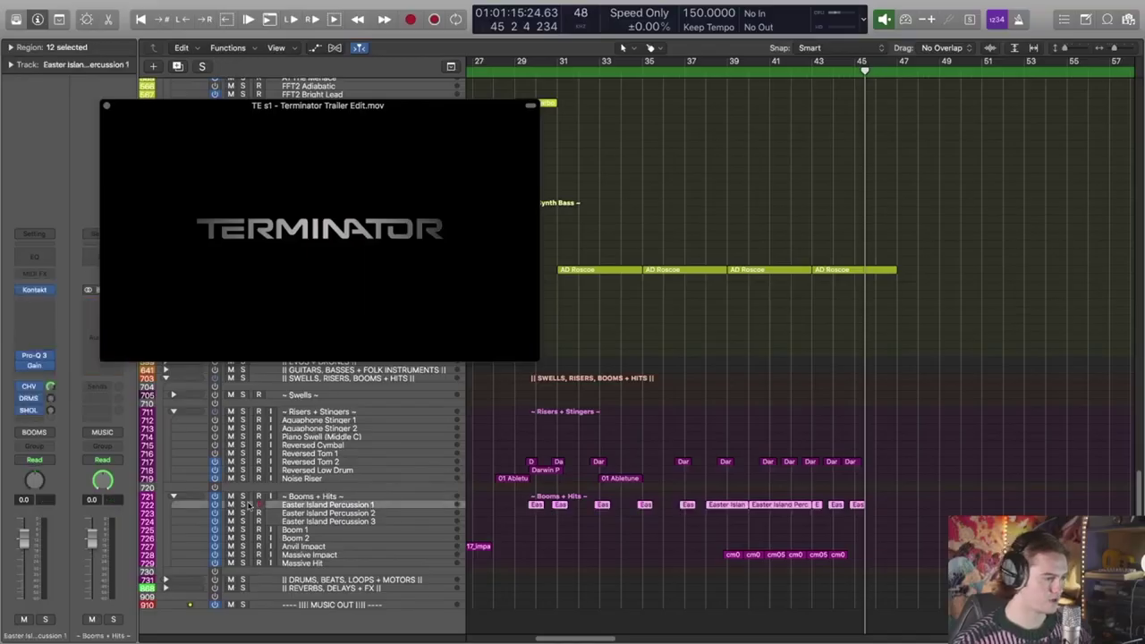
pyautogui.scroll(15, 528, 411)
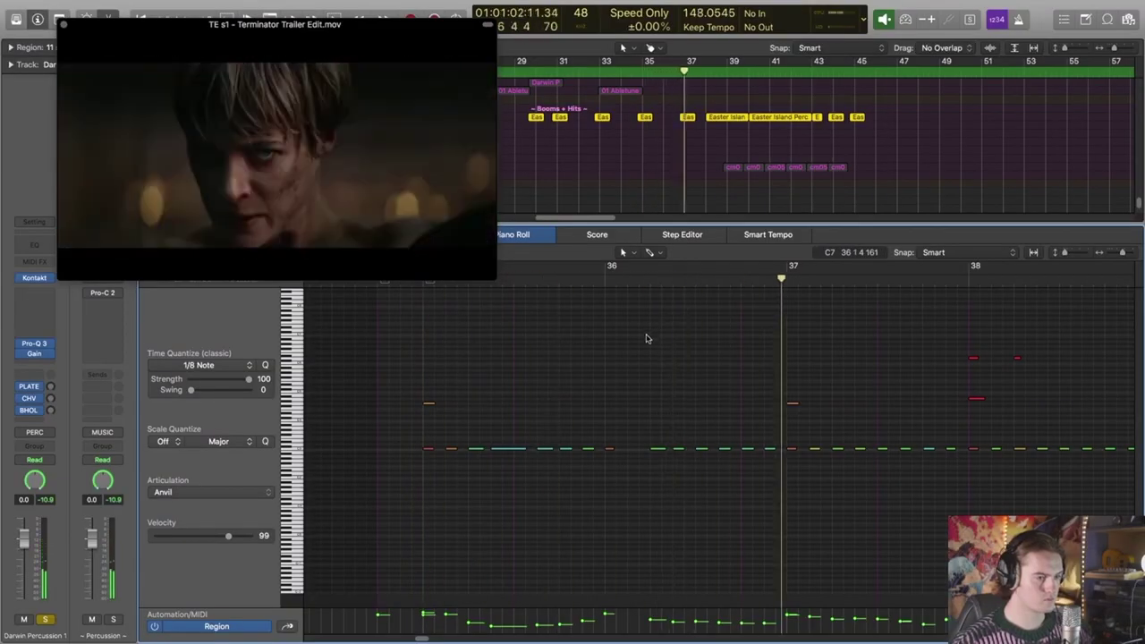
pyautogui.moveTo(423, 638); pyautogui.dragTo(454, 637)
pyautogui.moveTo(347, 216); pyautogui.dragTo(419, 240)
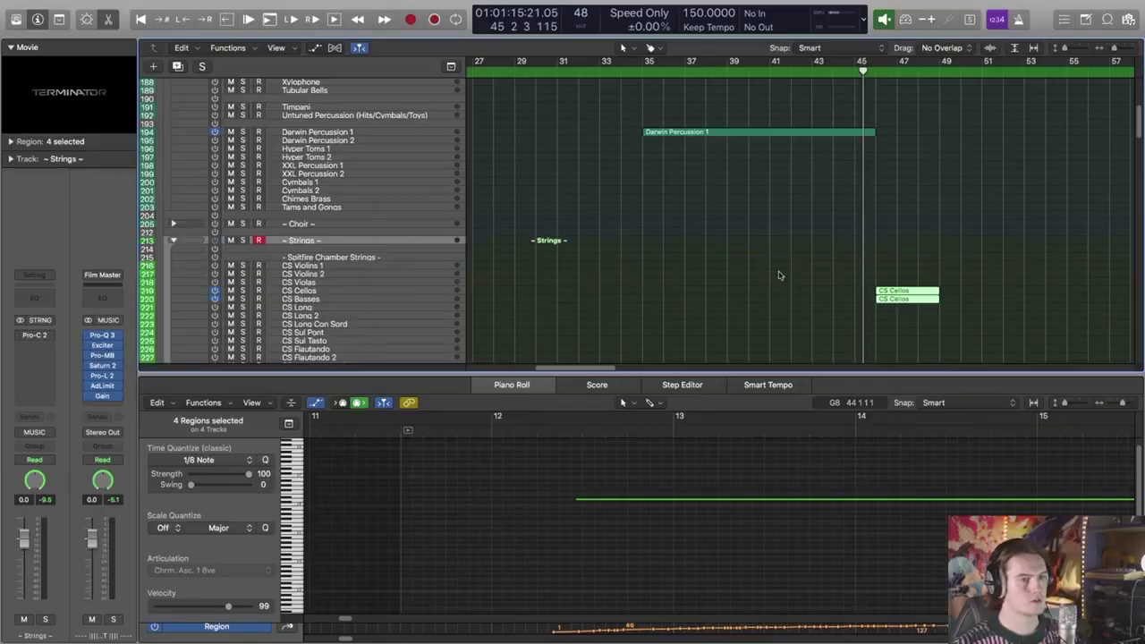
# Step: Select the Darwin Percussion 1 and CS Spiccato regions together and compare their notes over bars 43 to 45 during playback
pyautogui.scroll(-2, 878, 298)
pyautogui.moveTo(816, 265); pyautogui.dragTo(830, 336)
pyautogui.moveTo(845, 190); pyautogui.dragTo(818, 90)
pyautogui.scroll(-1, 650, 488)
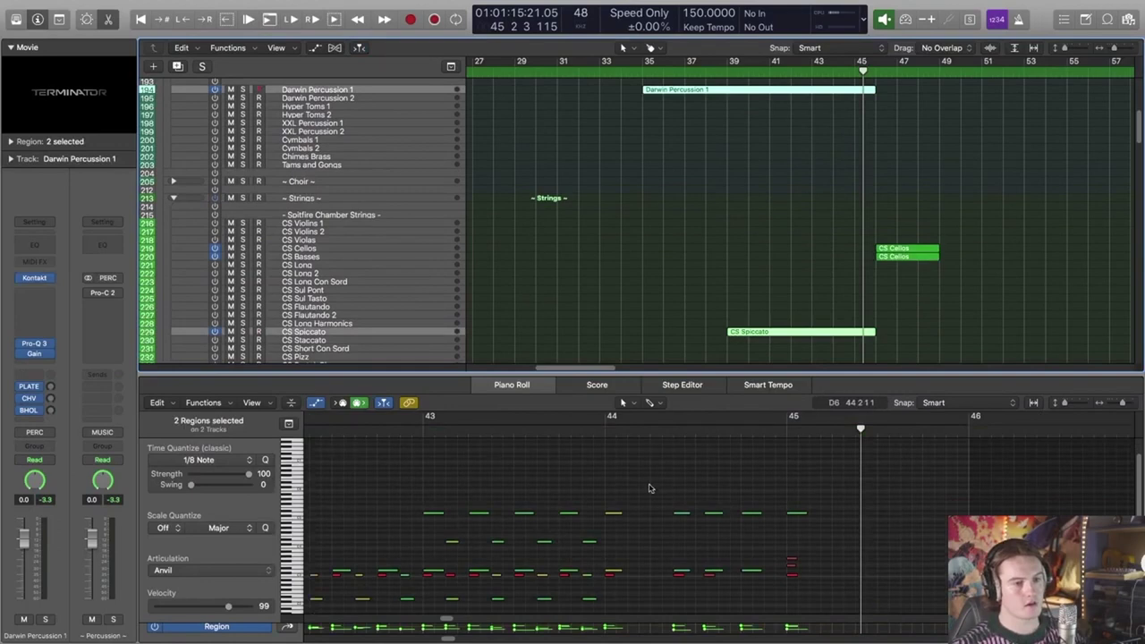
pyautogui.click(563, 428)
pyautogui.press('space')
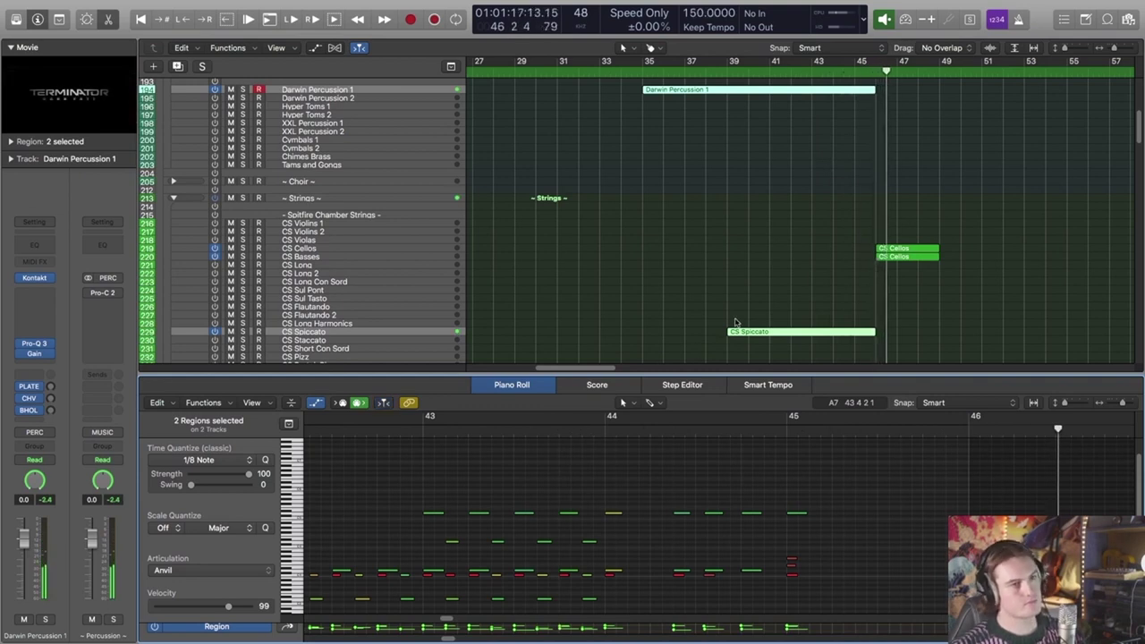
# Step: Close the piano roll, float the movie in its own window and audition the closing CS Cellos regions from bar 46
pyautogui.click(690, 385)
pyautogui.press('e')
pyautogui.click(716, 268)
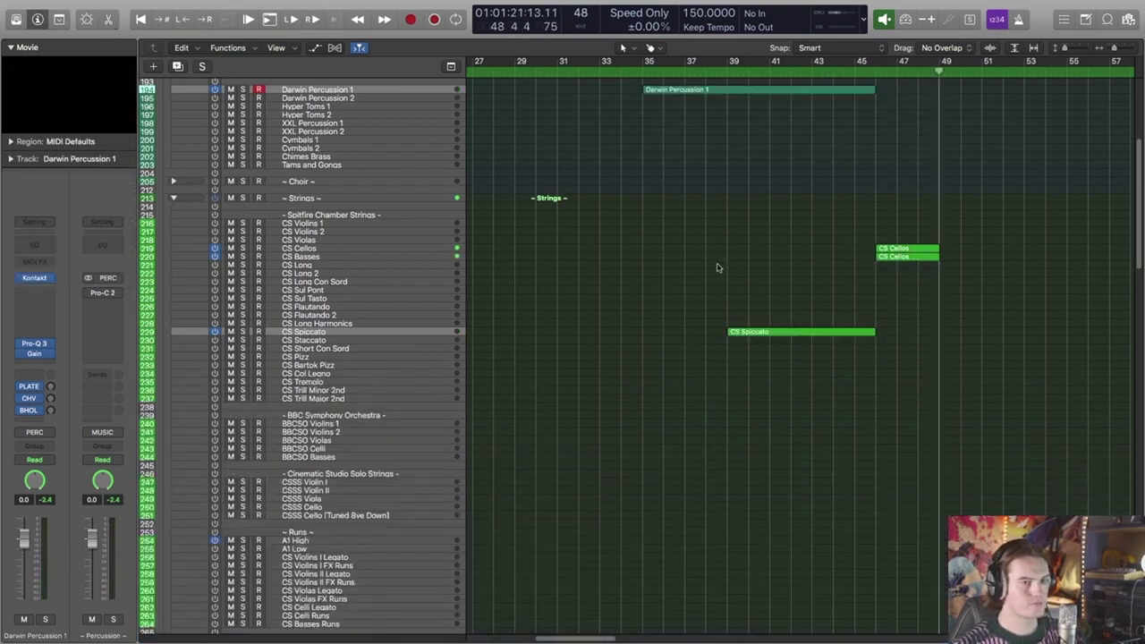
pyautogui.click(96, 85)
pyautogui.moveTo(558, 305); pyautogui.dragTo(411, 178)
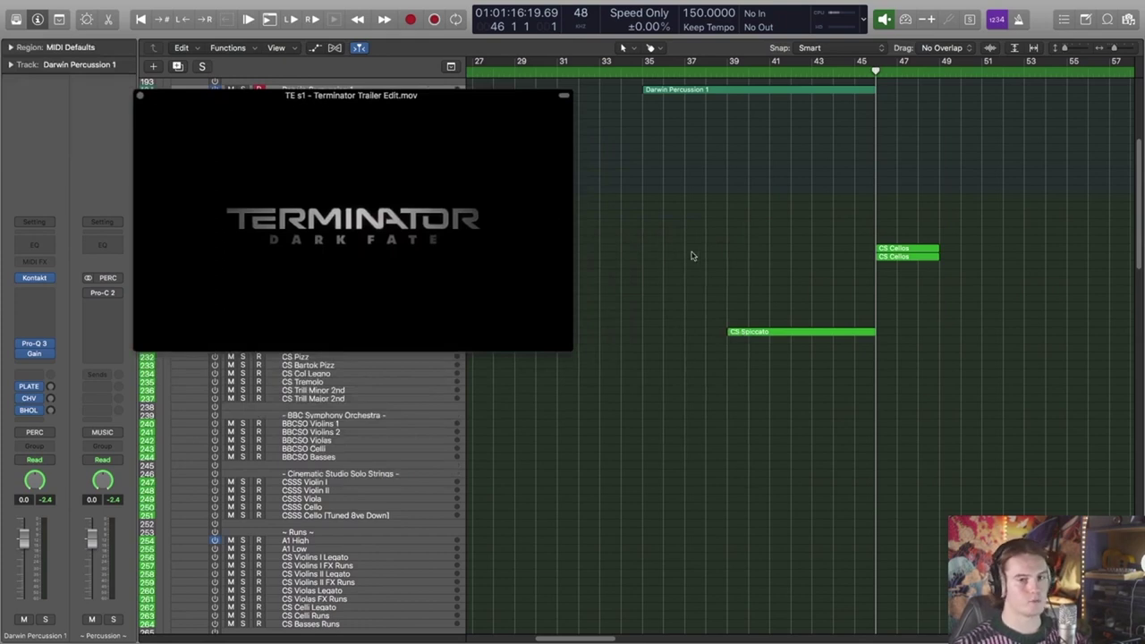
pyautogui.moveTo(509, 220)
pyautogui.mouseDown()
pyautogui.moveTo(498, 213)
pyautogui.moveTo(506, 224)
pyautogui.mouseUp()
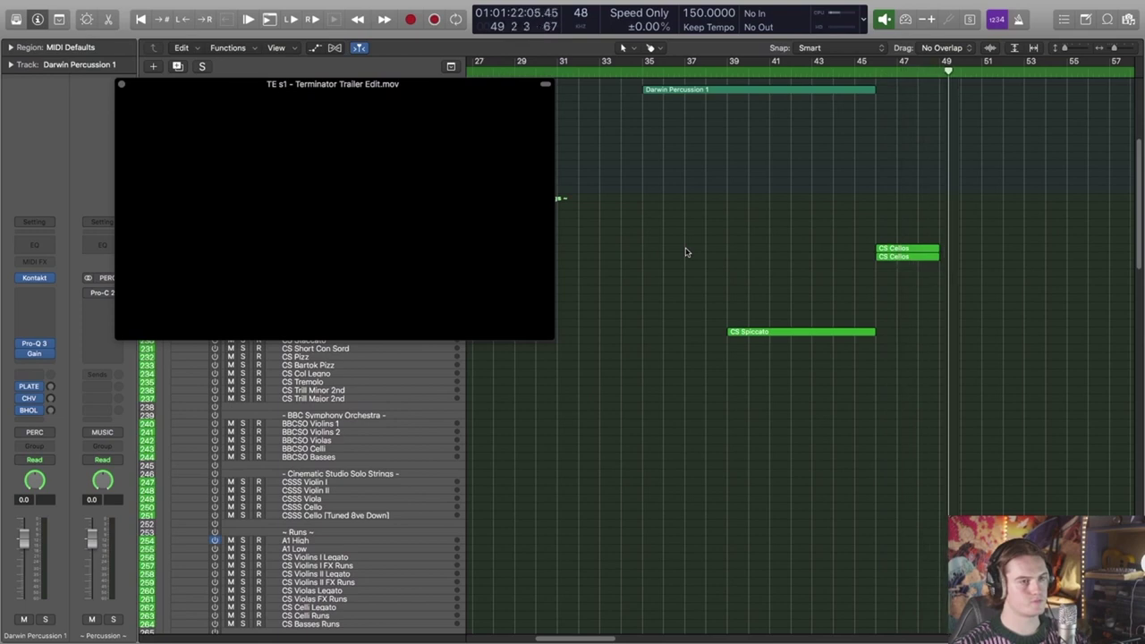
pyautogui.scroll(5, 787, 214)
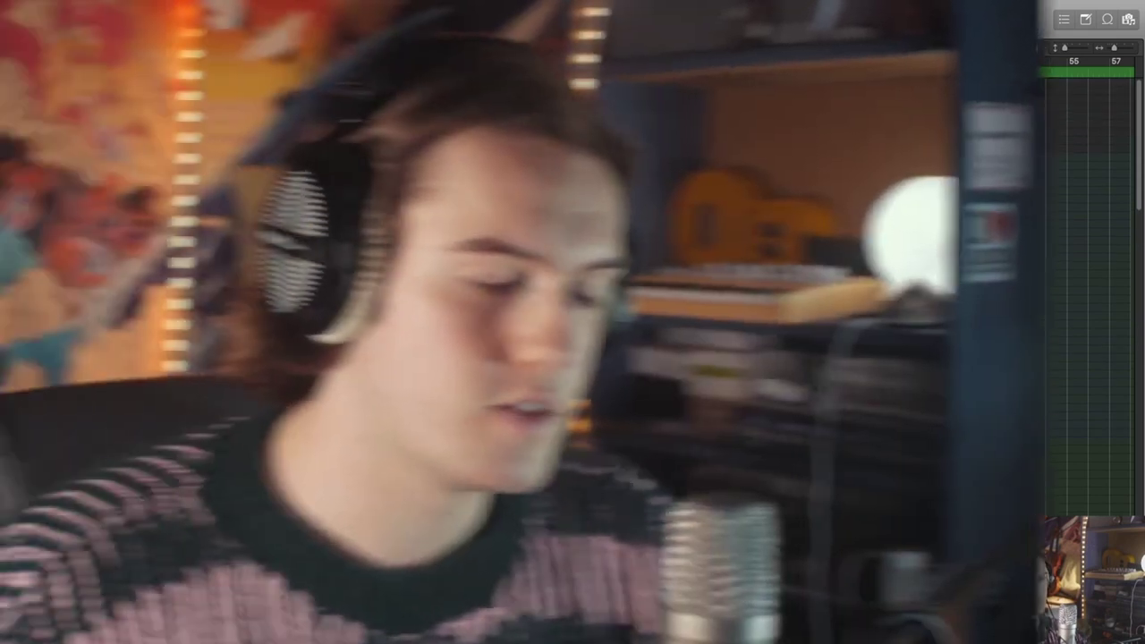